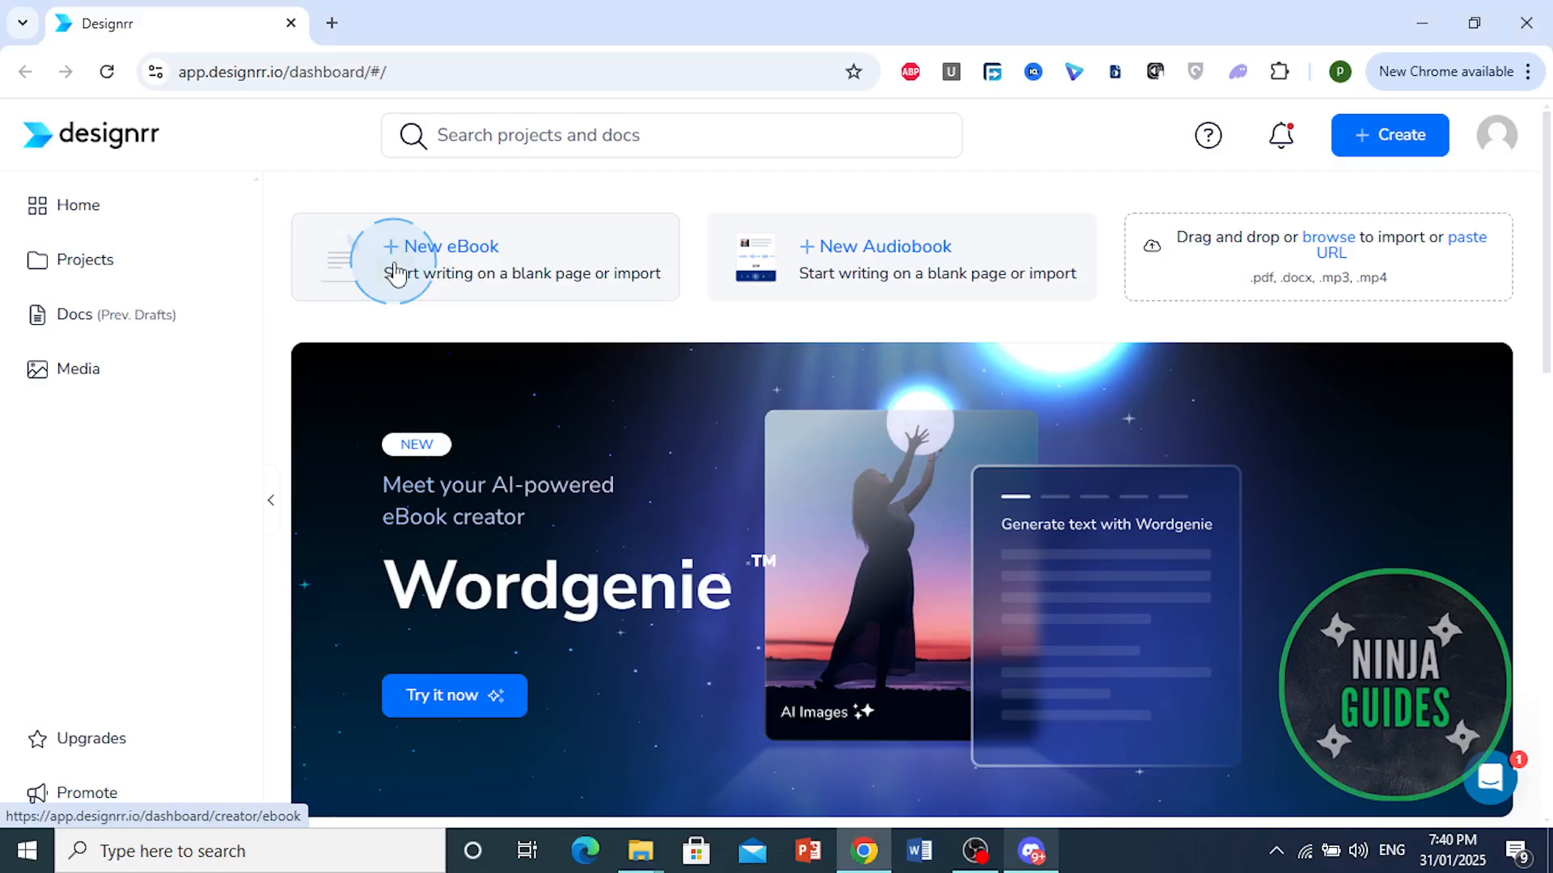
Start a new eBook project with PDF as its publishing format
{"action": "left_click", "coordinate": [507, 279]}
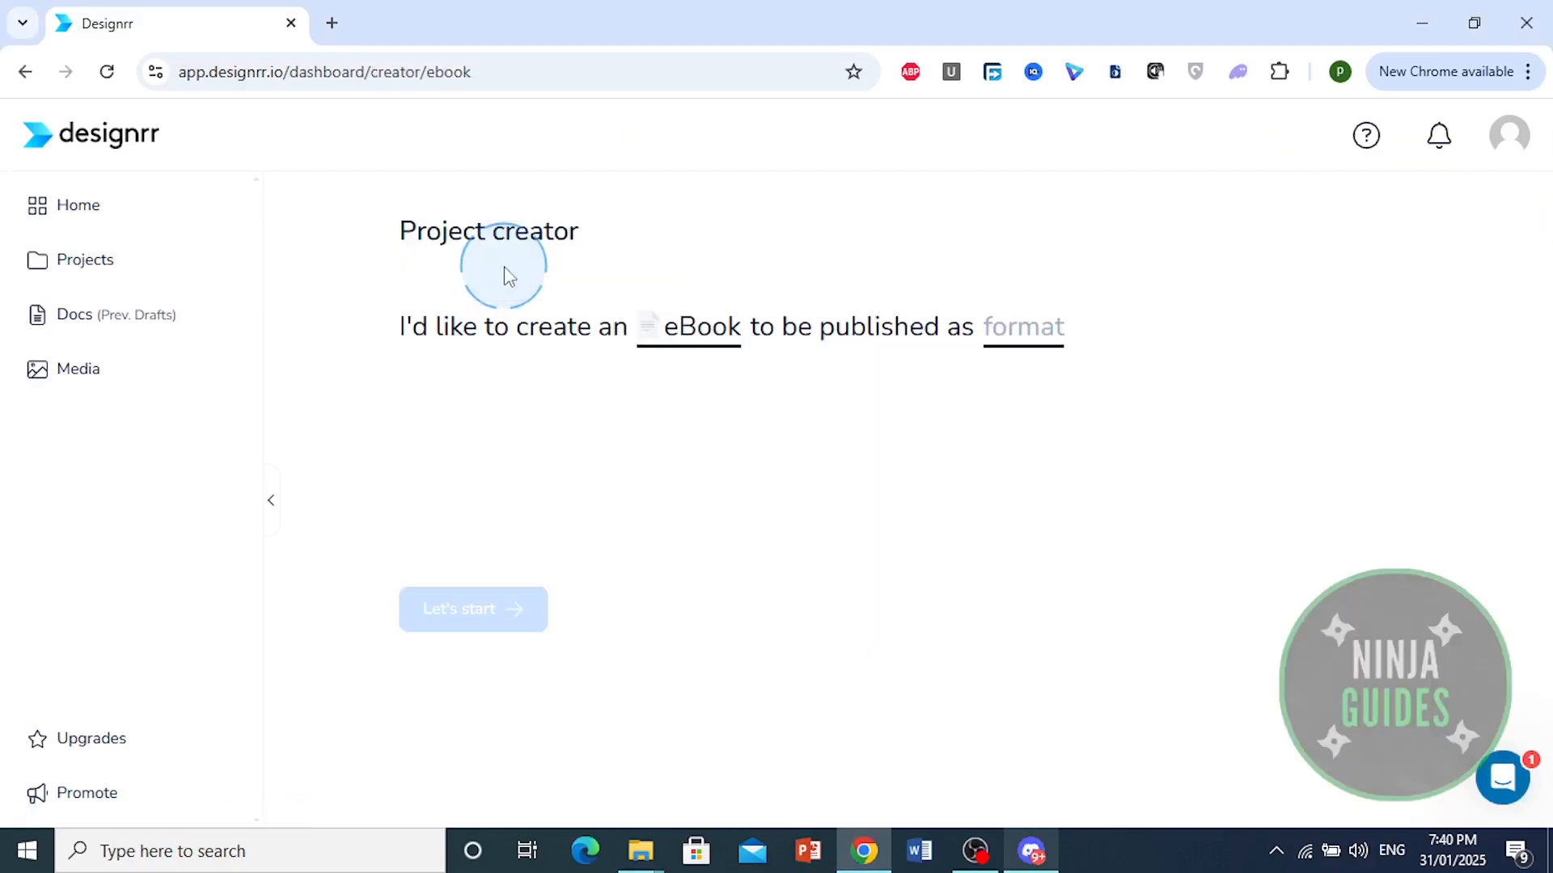
{"action": "left_click", "coordinate": [702, 346]}
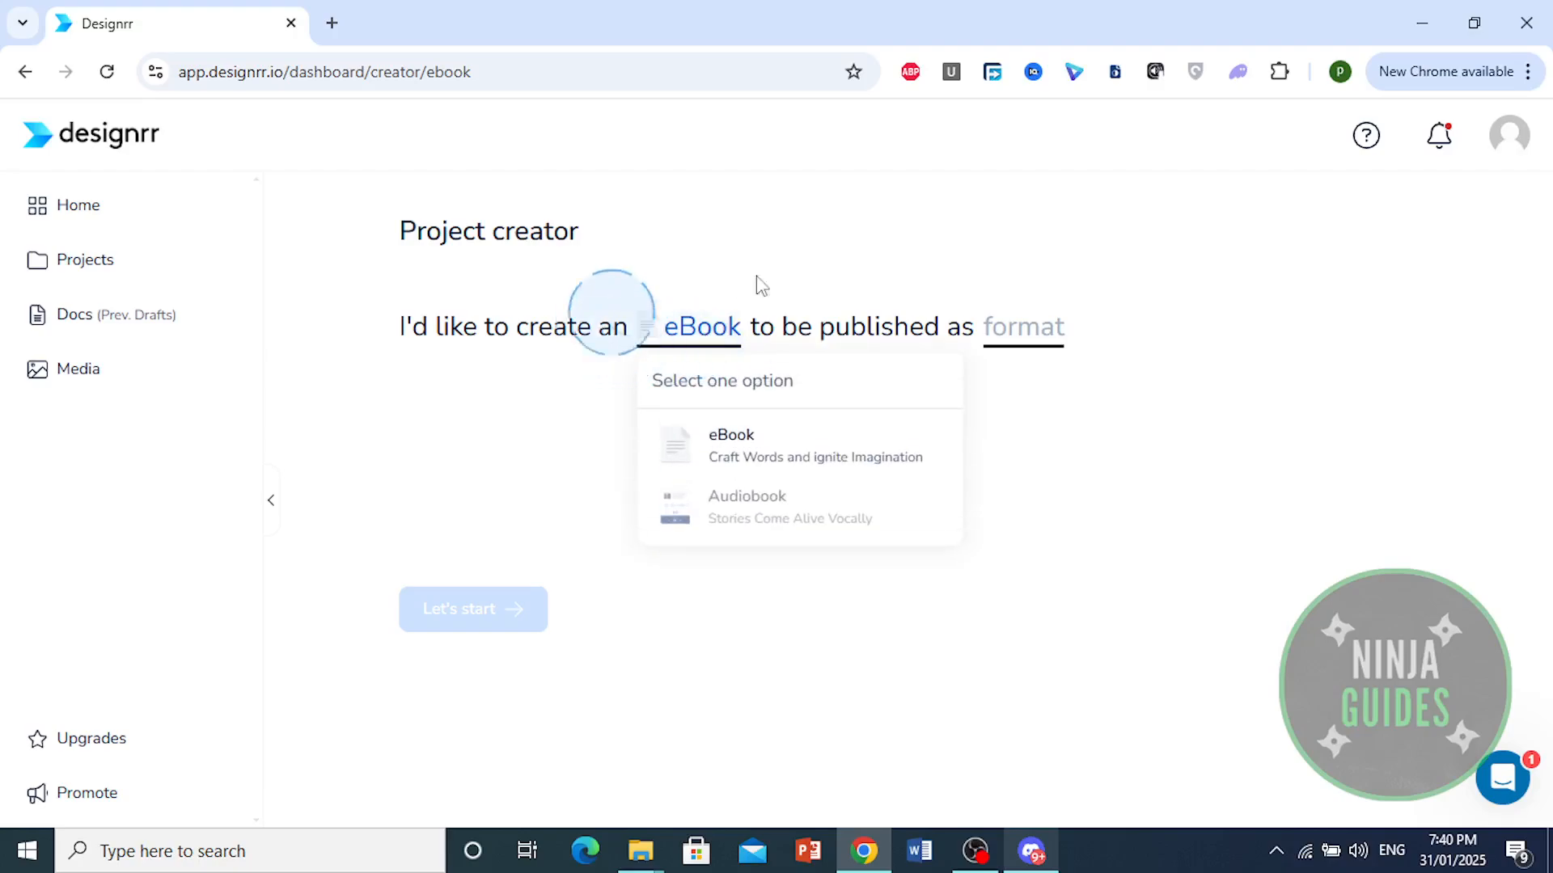
{"action": "left_click", "coordinate": [752, 451]}
{"action": "left_click", "coordinate": [1001, 344]}
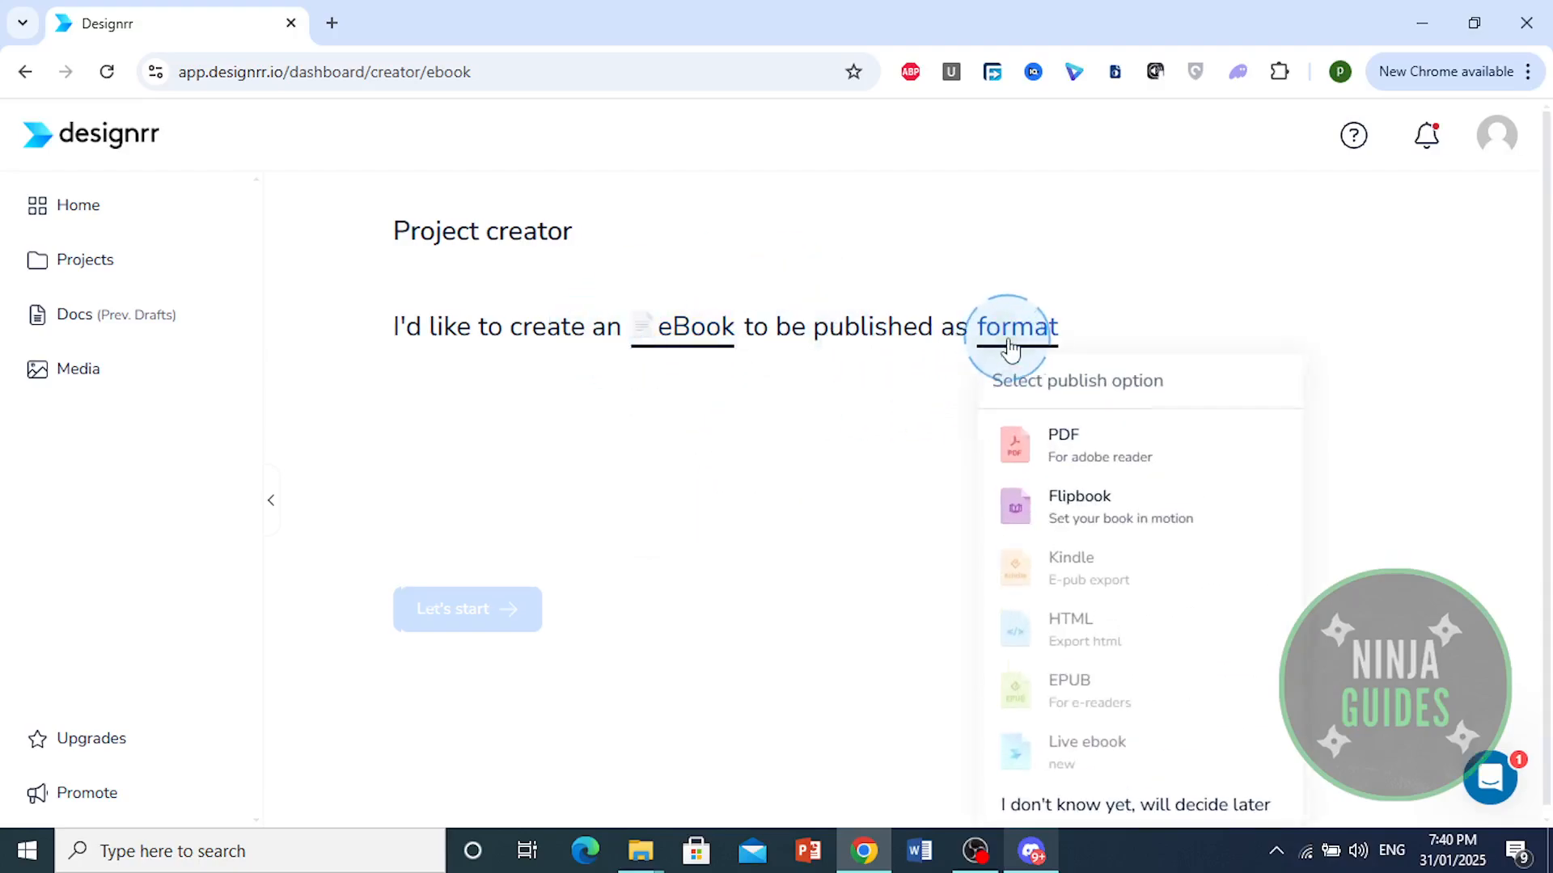
{"action": "left_click", "coordinate": [1149, 473]}
{"action": "left_click", "coordinate": [1092, 577]}
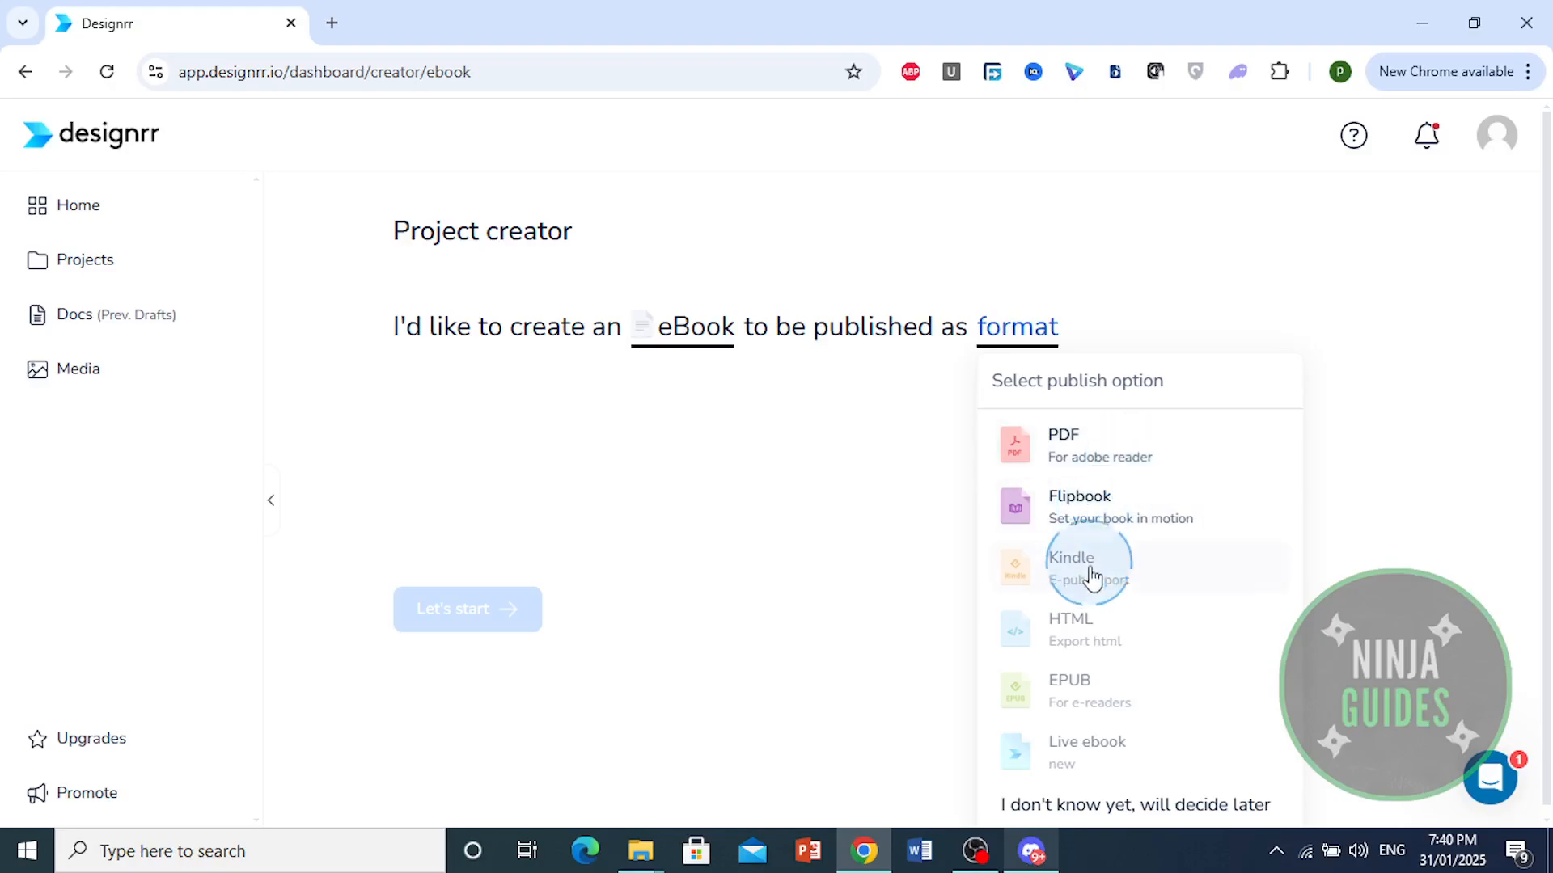
{"action": "scroll", "coordinate": [1092, 577], "scroll_direction": "down", "scroll_amount": 1}
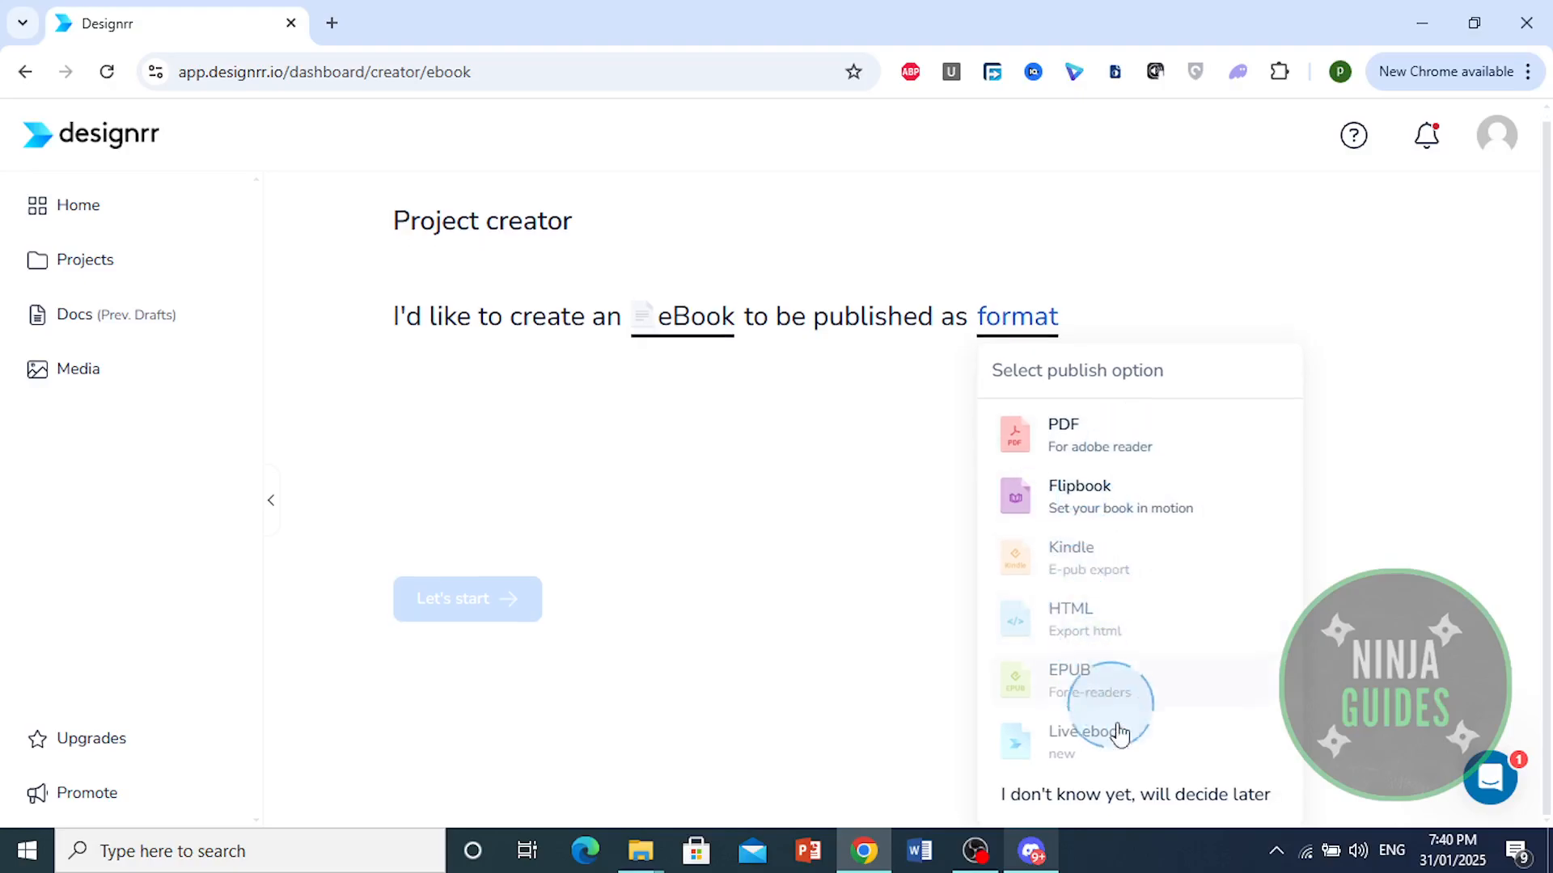
{"action": "left_click", "coordinate": [1087, 458]}
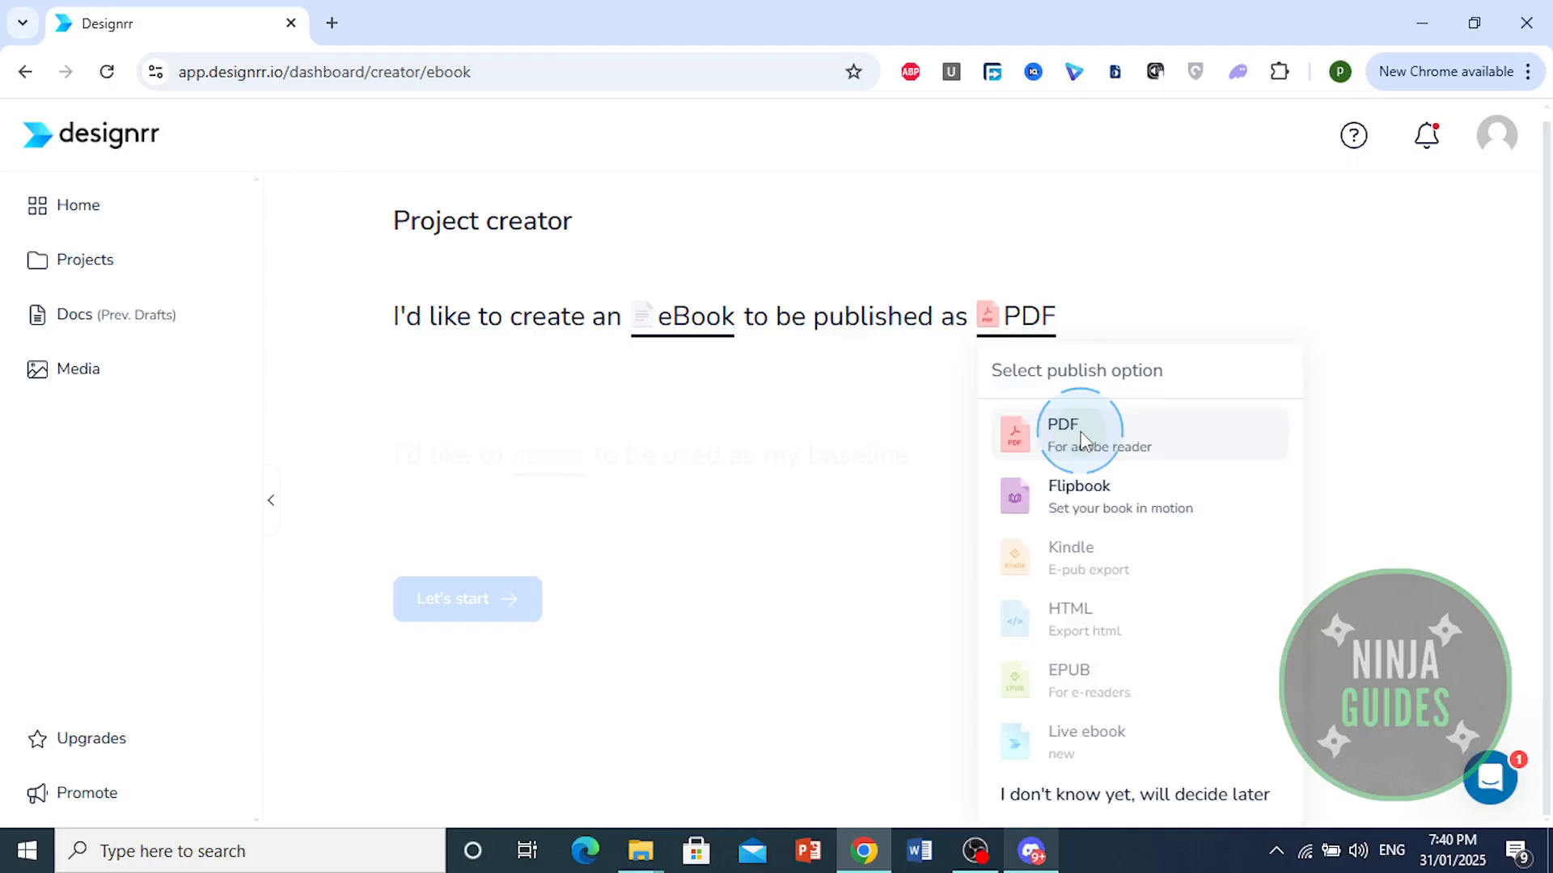
Choose Wordgenie as the eBook's baseline with the Training and Development theme, and start the project
{"action": "left_click", "coordinate": [540, 445]}
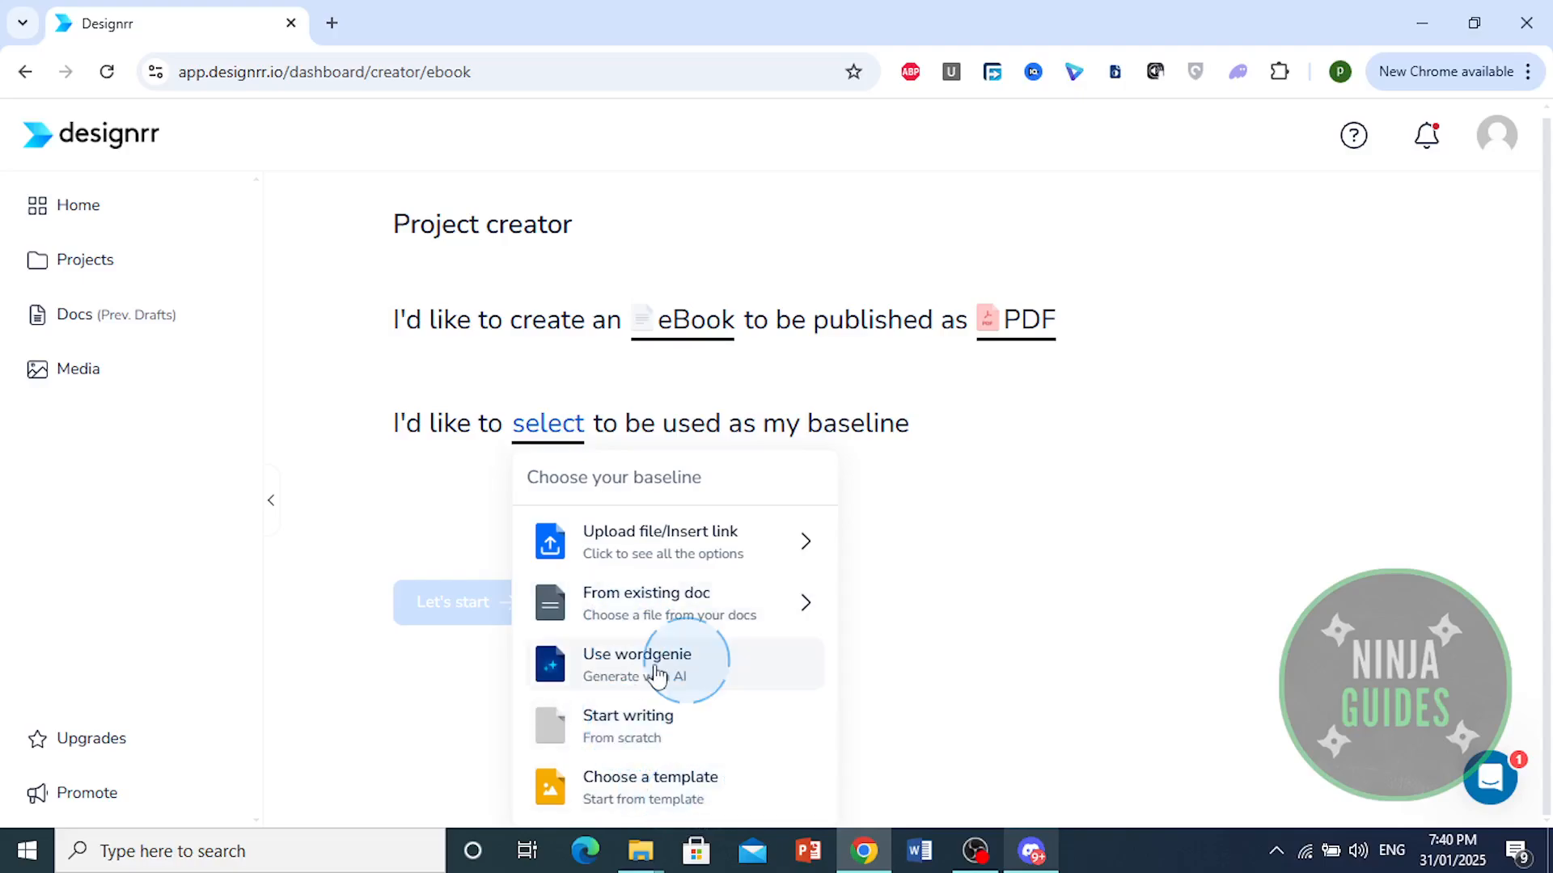
{"action": "left_click", "coordinate": [606, 678]}
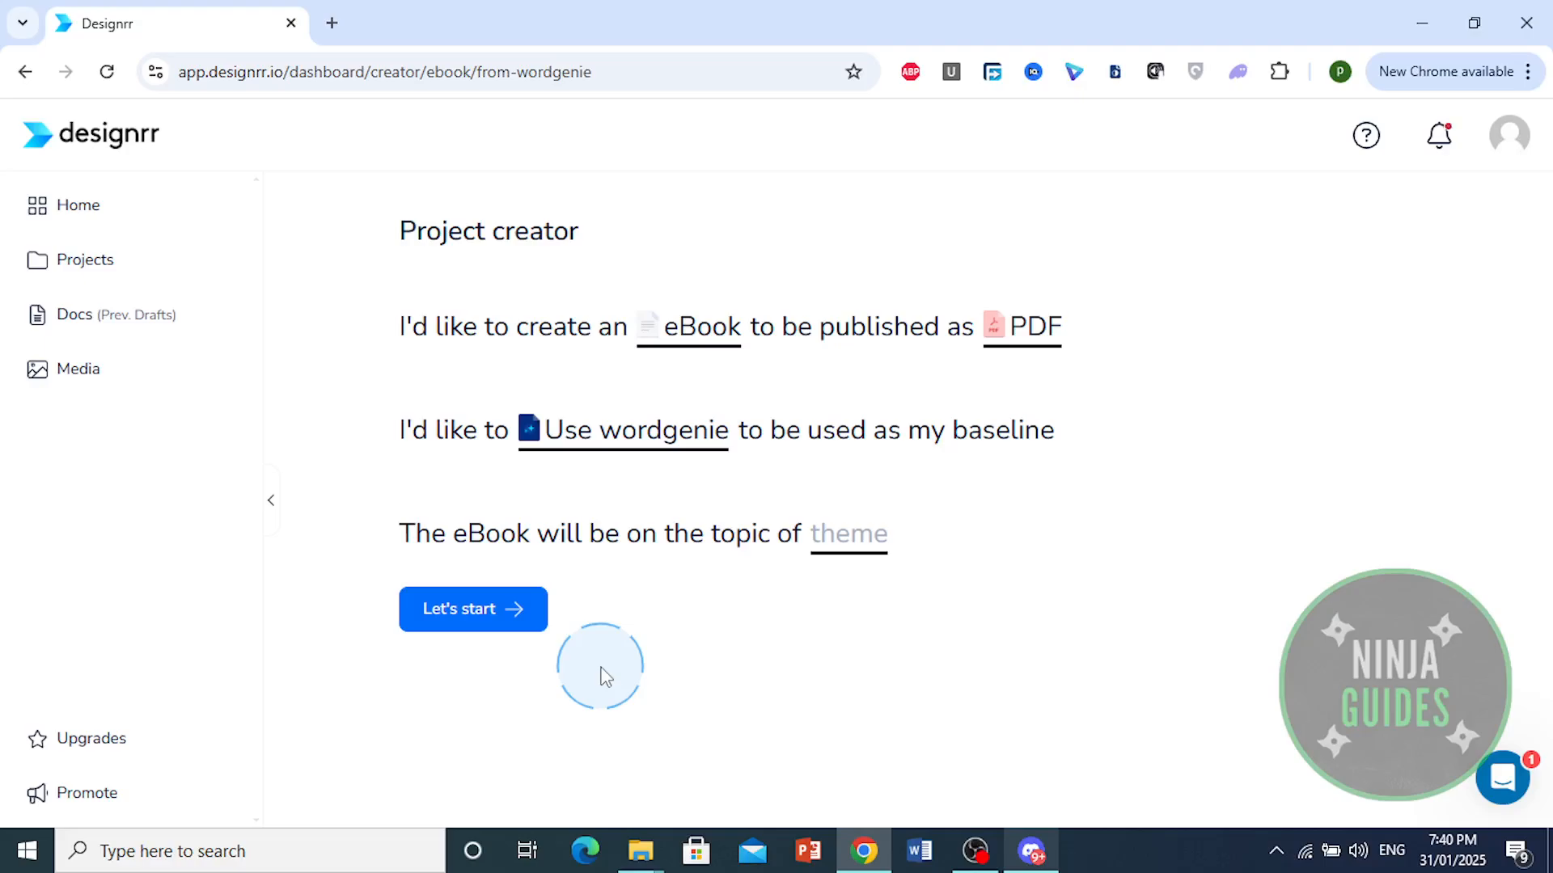
{"action": "left_click", "coordinate": [884, 544]}
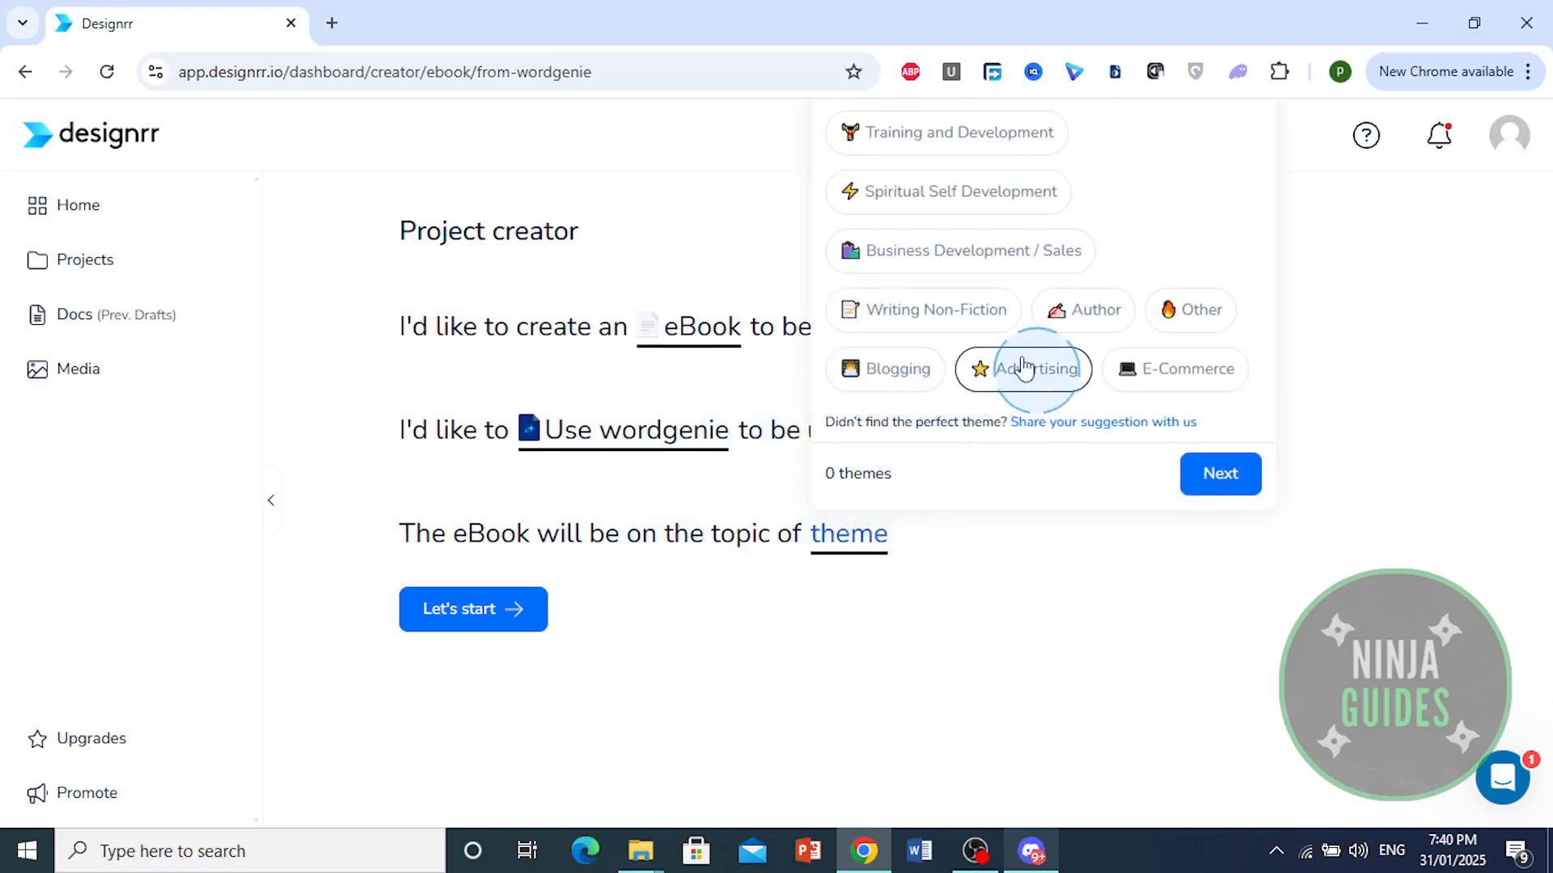
{"action": "left_click", "coordinate": [964, 149]}
{"action": "left_click", "coordinate": [1221, 485]}
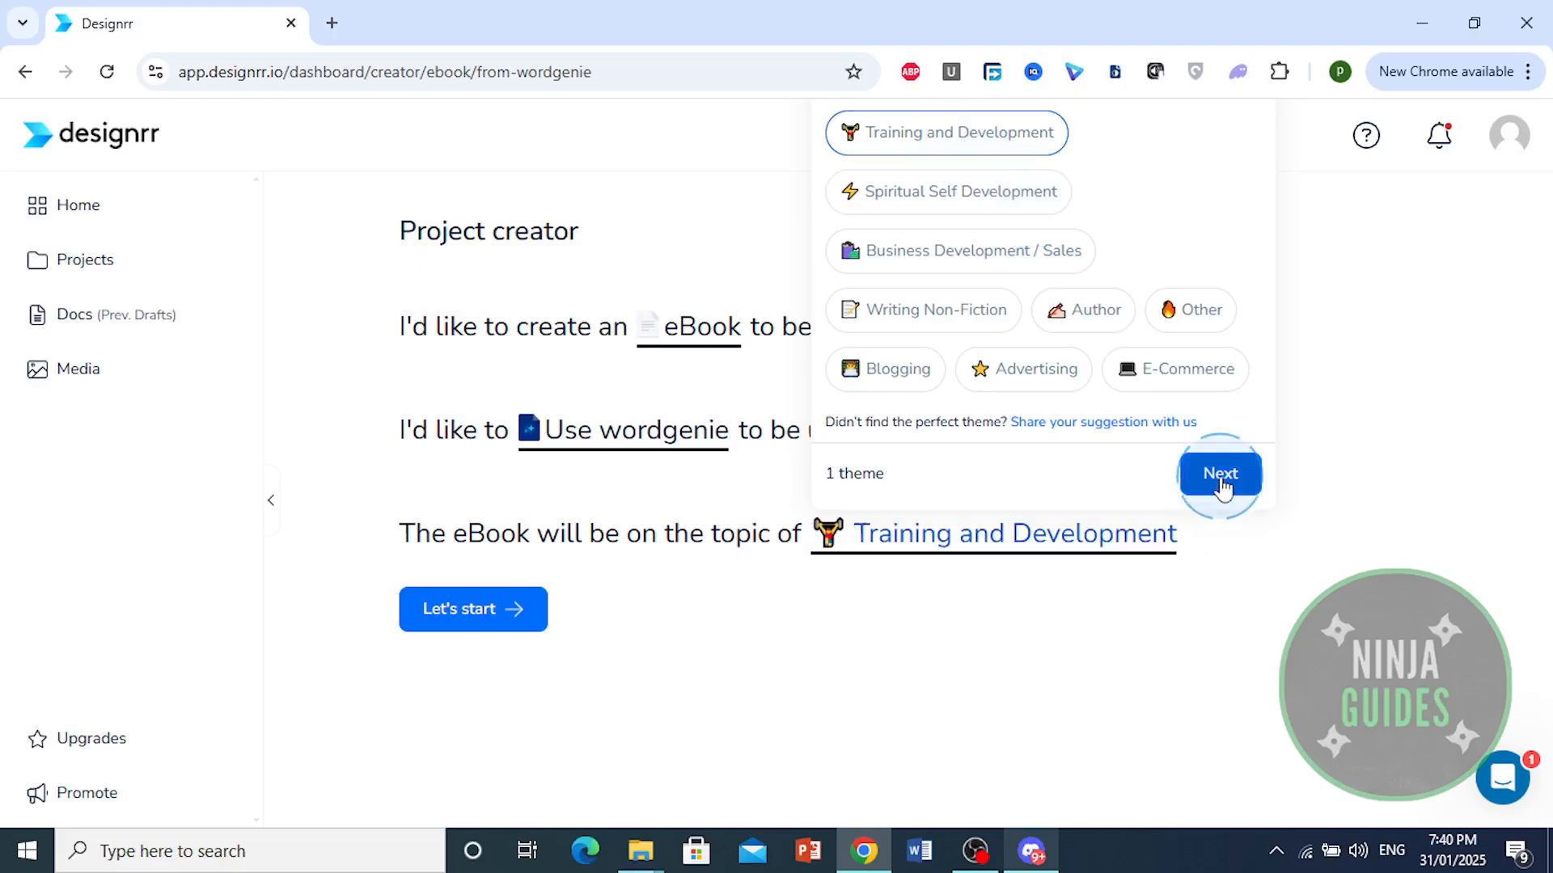
{"action": "left_click", "coordinate": [502, 610]}
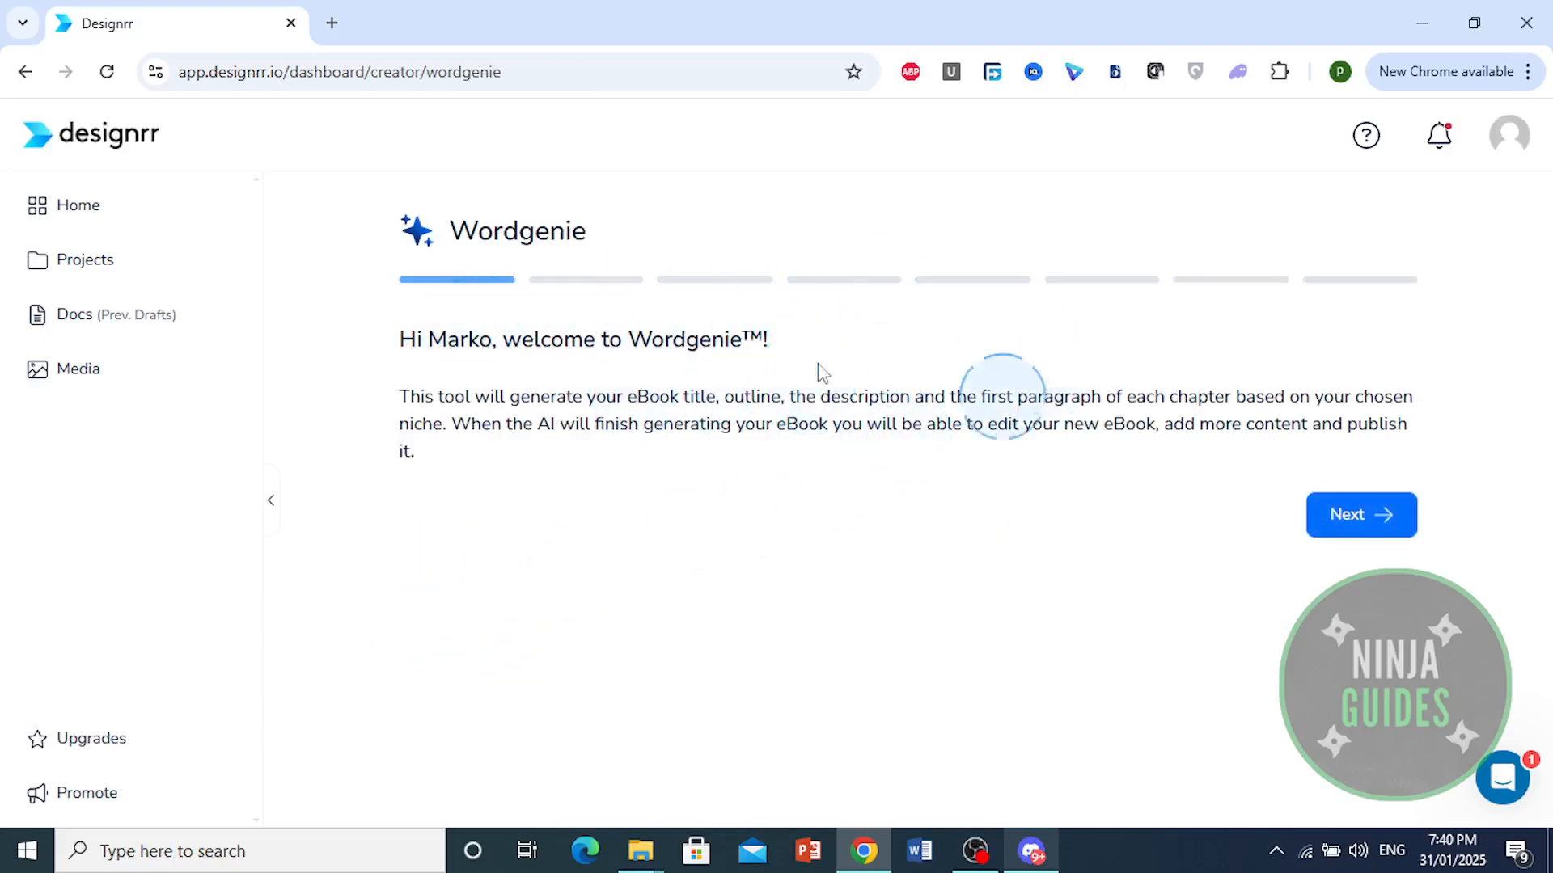
Enter "Natural Bodybuilding" as the eBook's topic or niche, keep English as the language, and continue to the sub-niches
{"action": "left_click", "coordinate": [1371, 536]}
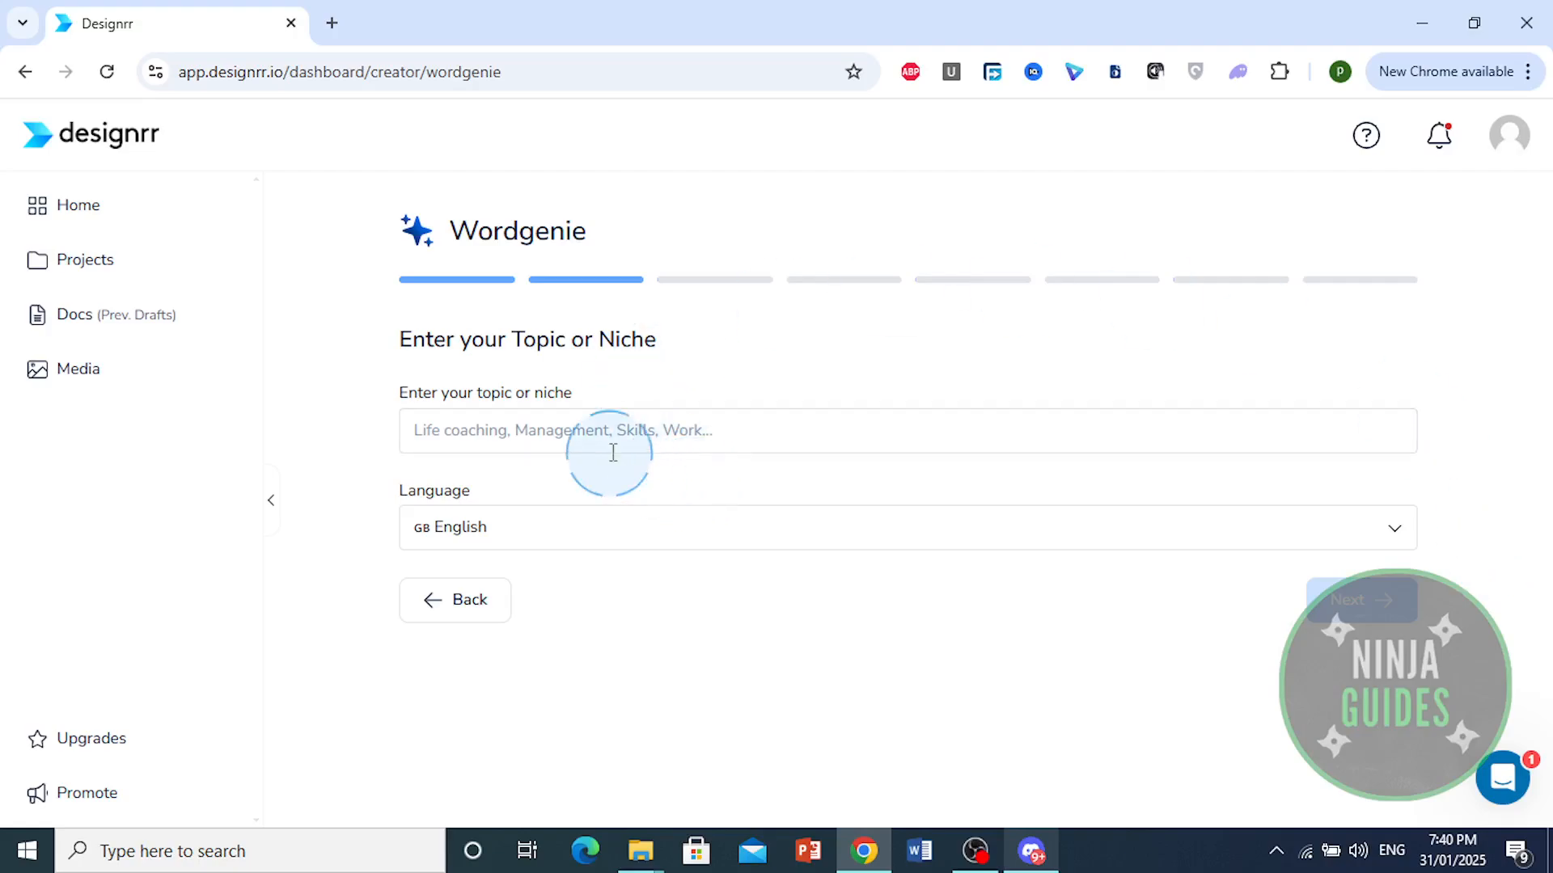
{"action": "left_click", "coordinate": [1177, 867]}
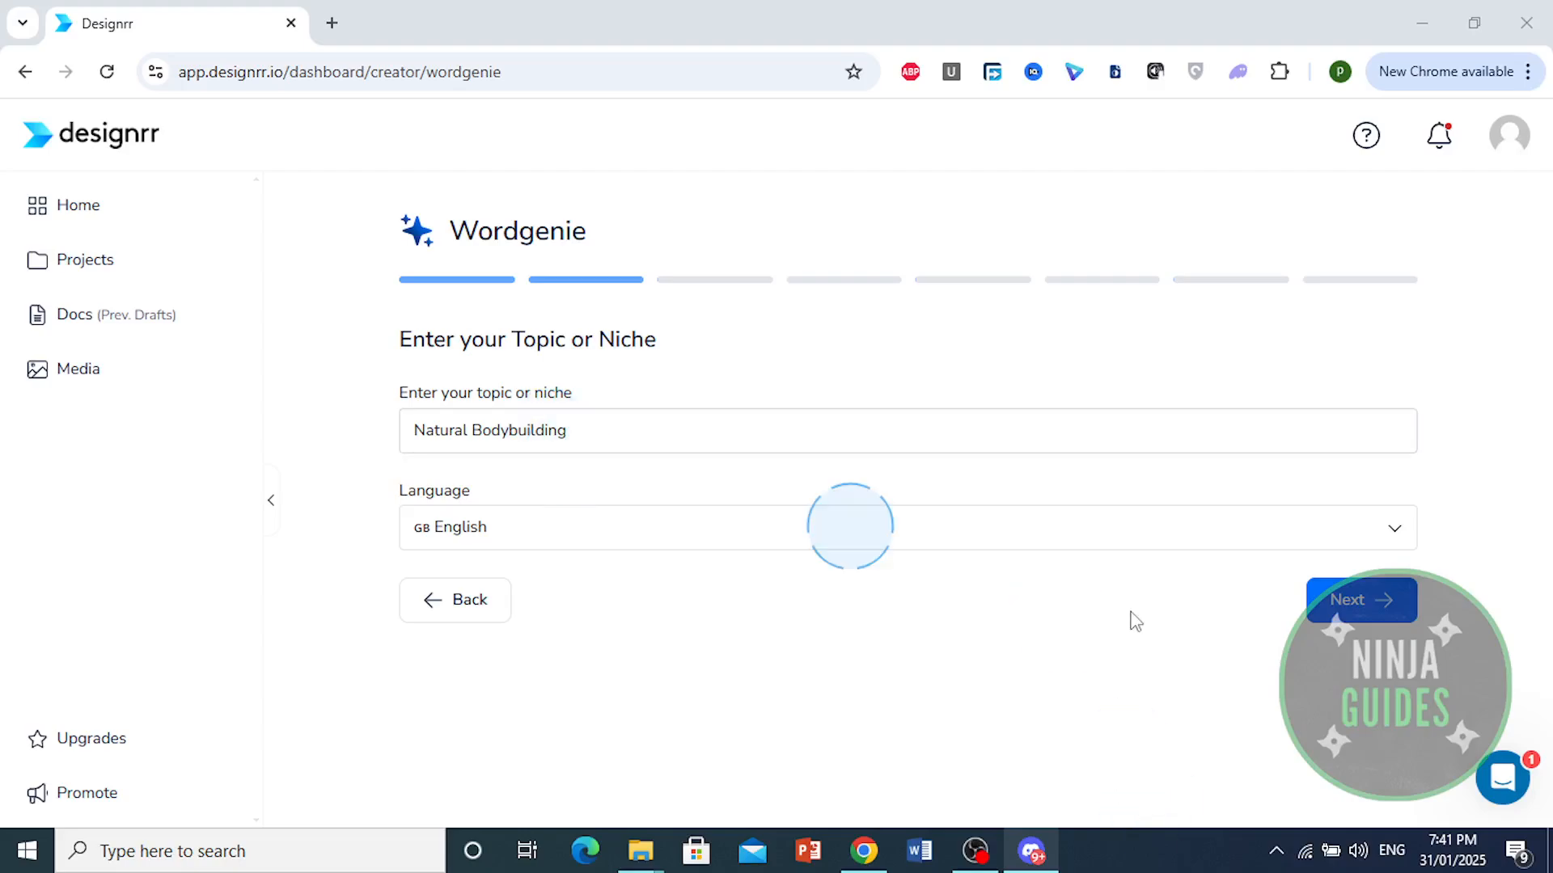
{"action": "left_click", "coordinate": [1349, 596]}
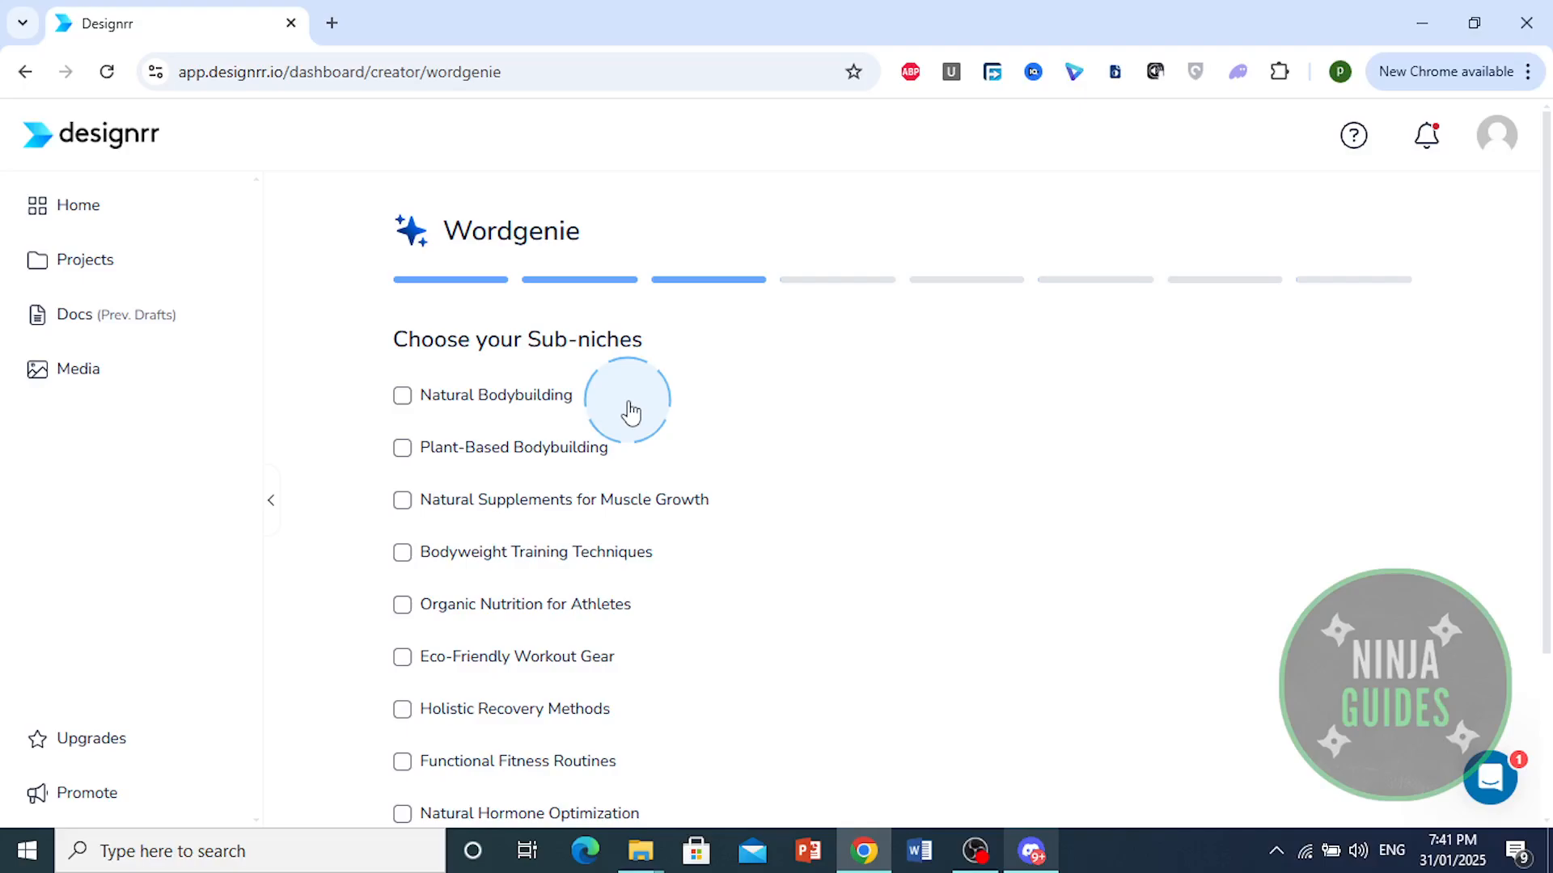
Select the sub-niches Natural Bodybuilding and Bodyweight Training Techniques and continue to the audience page
{"action": "left_click", "coordinate": [441, 397]}
{"action": "scroll", "coordinate": [469, 415], "scroll_direction": "down", "scroll_amount": 2}
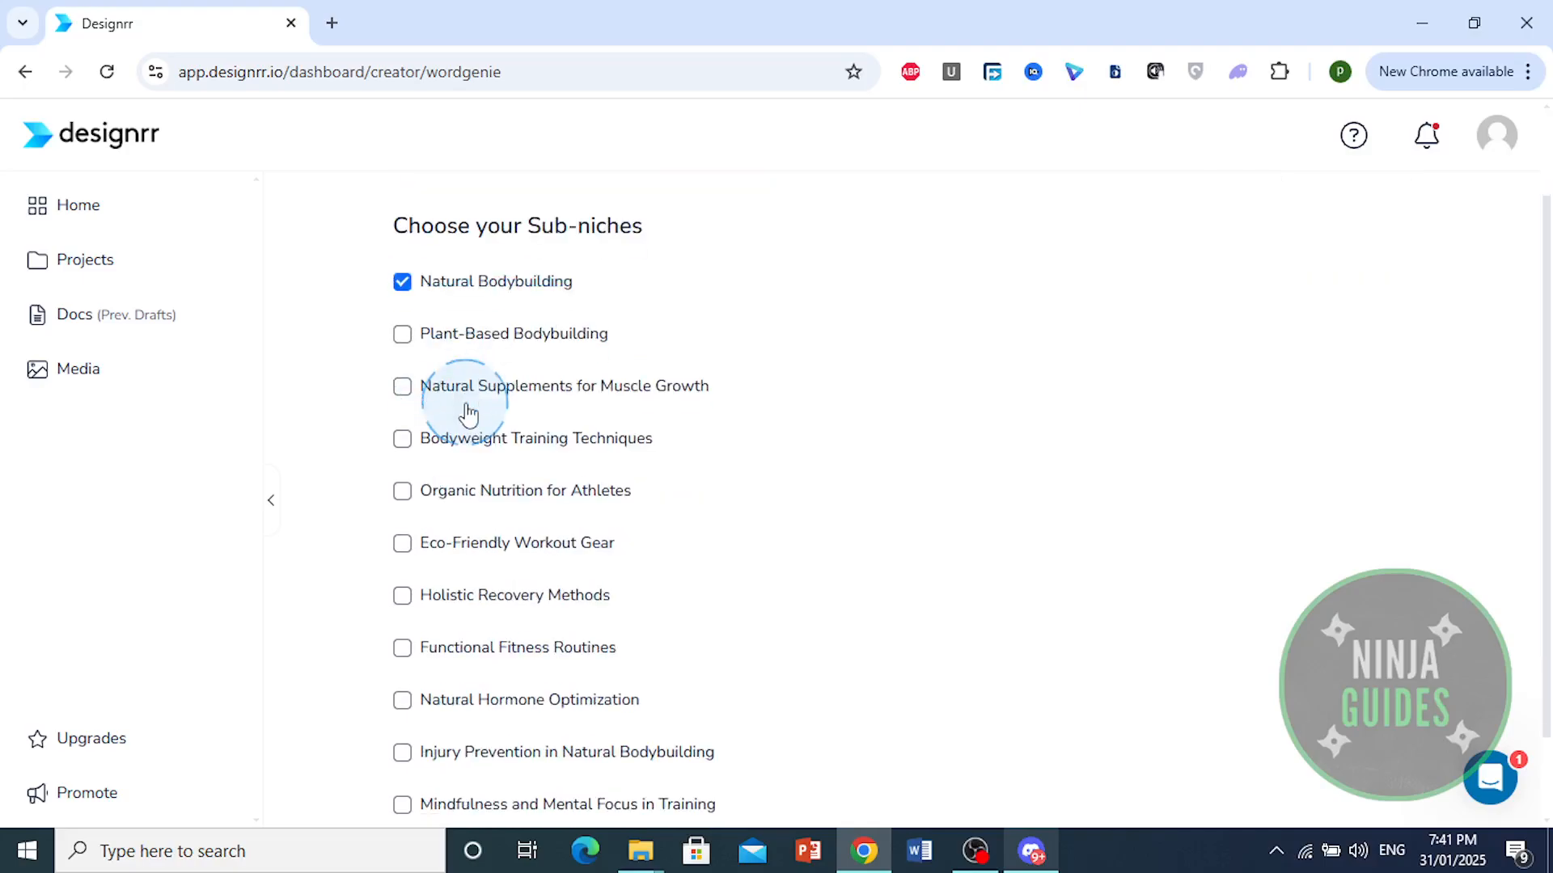
{"action": "scroll", "coordinate": [468, 414], "scroll_direction": "down", "scroll_amount": 1}
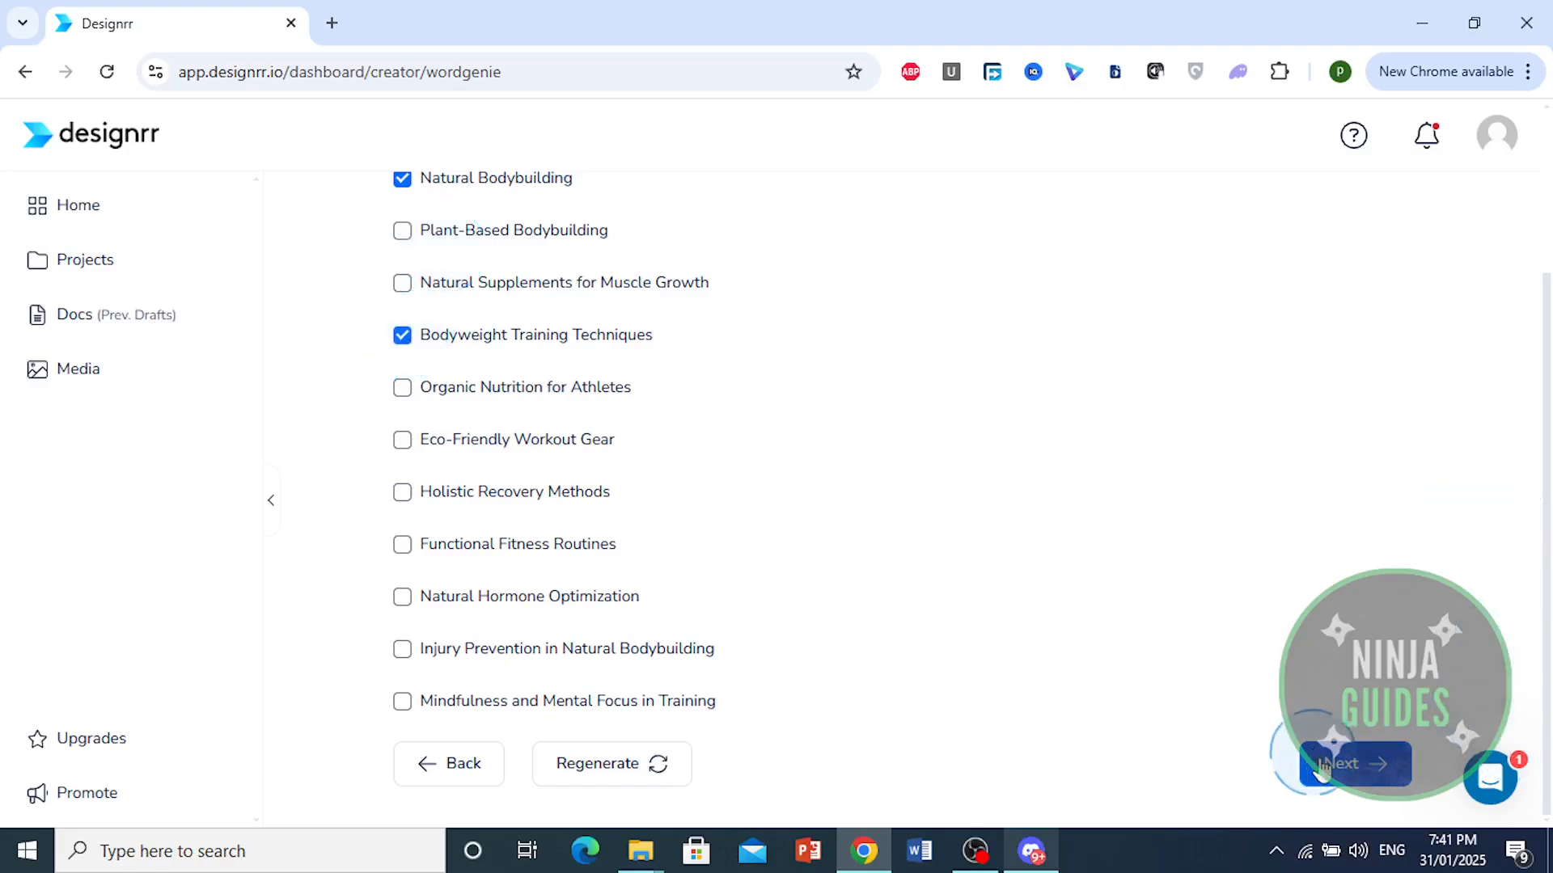
{"action": "left_click", "coordinate": [1339, 764]}
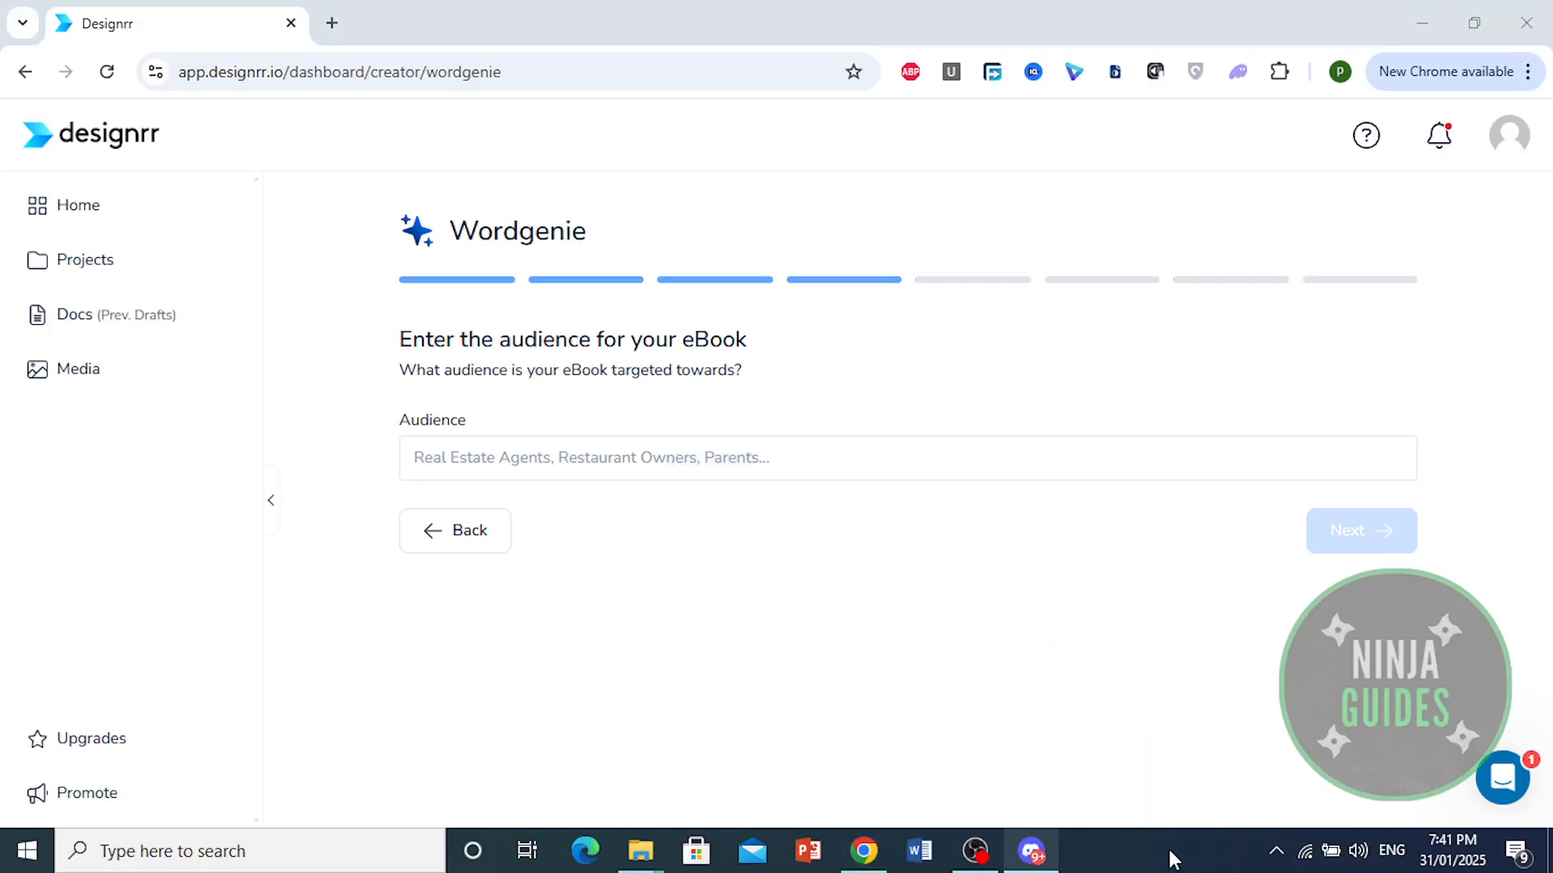
Set the audience to "Beginner Calisthenics" and choose the suggested title "Strength Without Weights: Bodyweight Training for Newbies"
{"action": "type", "text": "Beginner Calisthenics"}
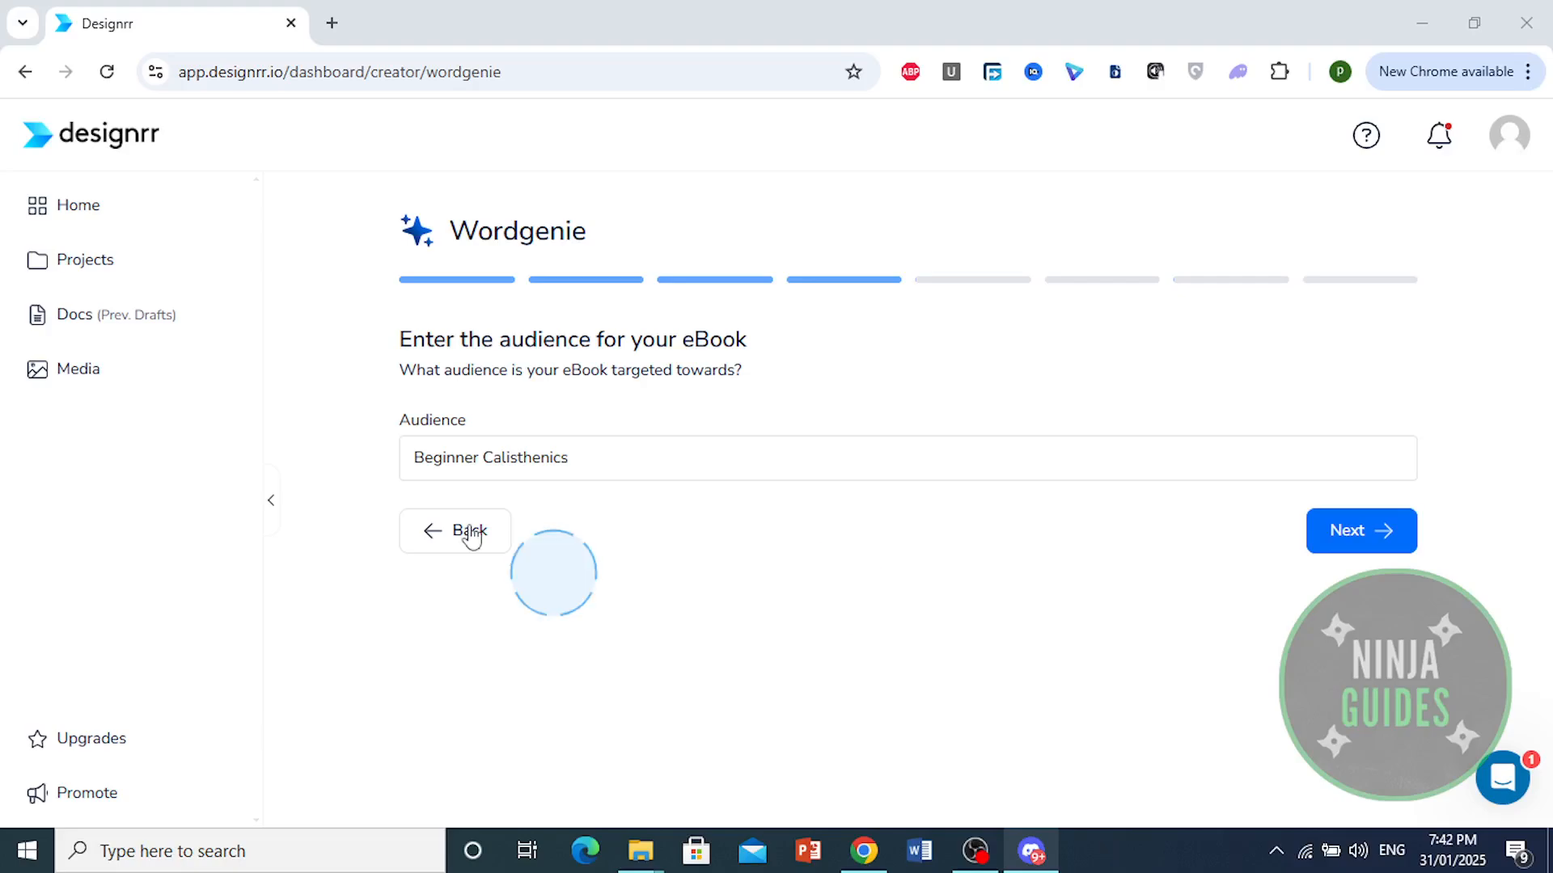
{"action": "left_click", "coordinate": [1315, 530]}
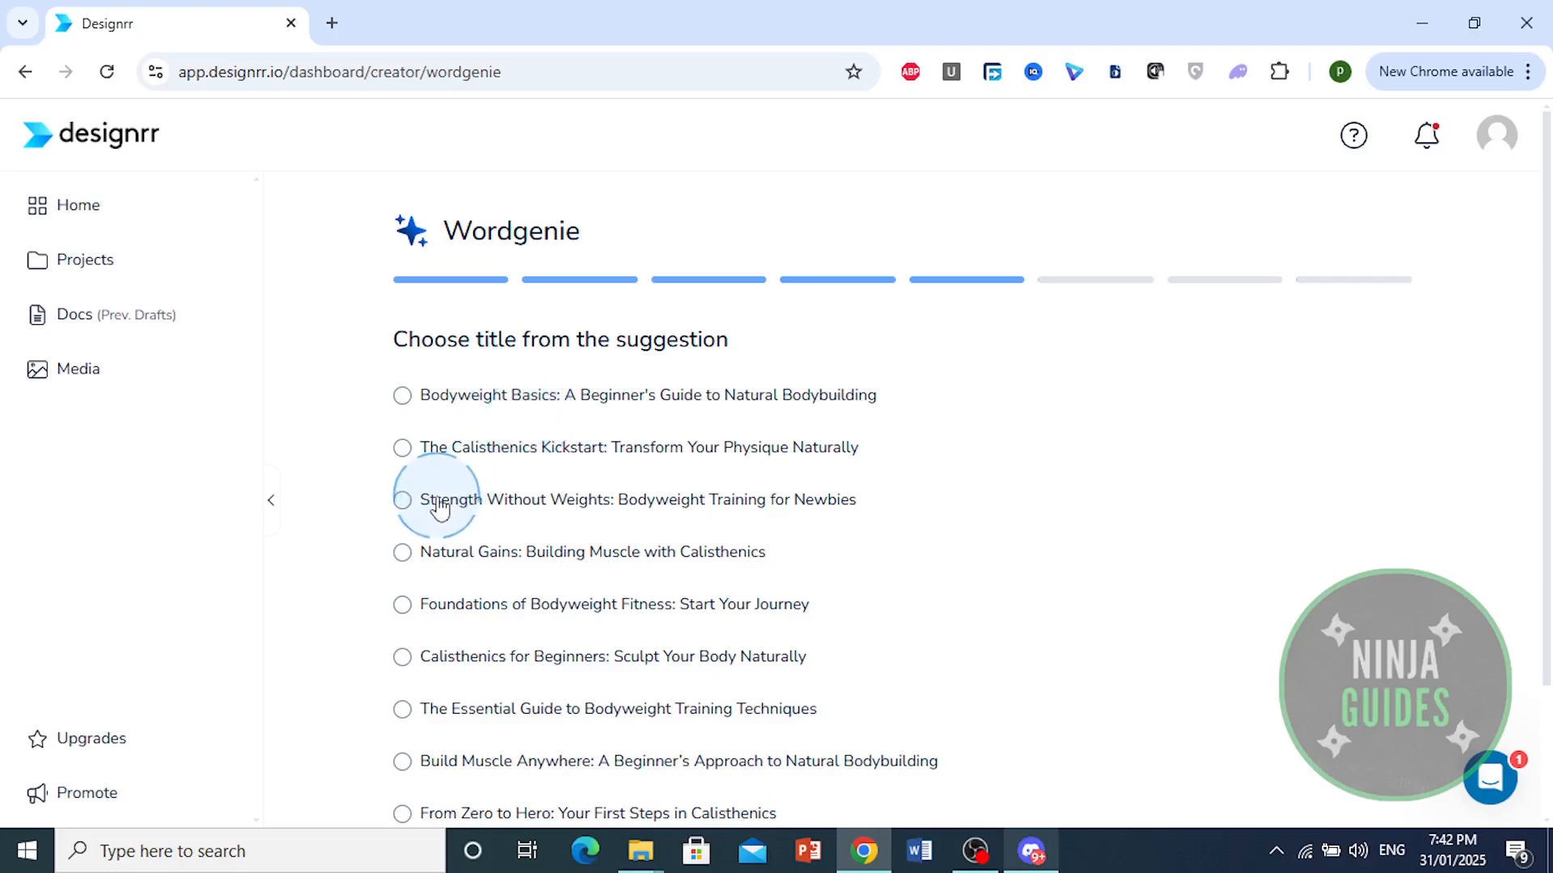
{"action": "scroll", "coordinate": [780, 521], "scroll_direction": "down", "scroll_amount": 2}
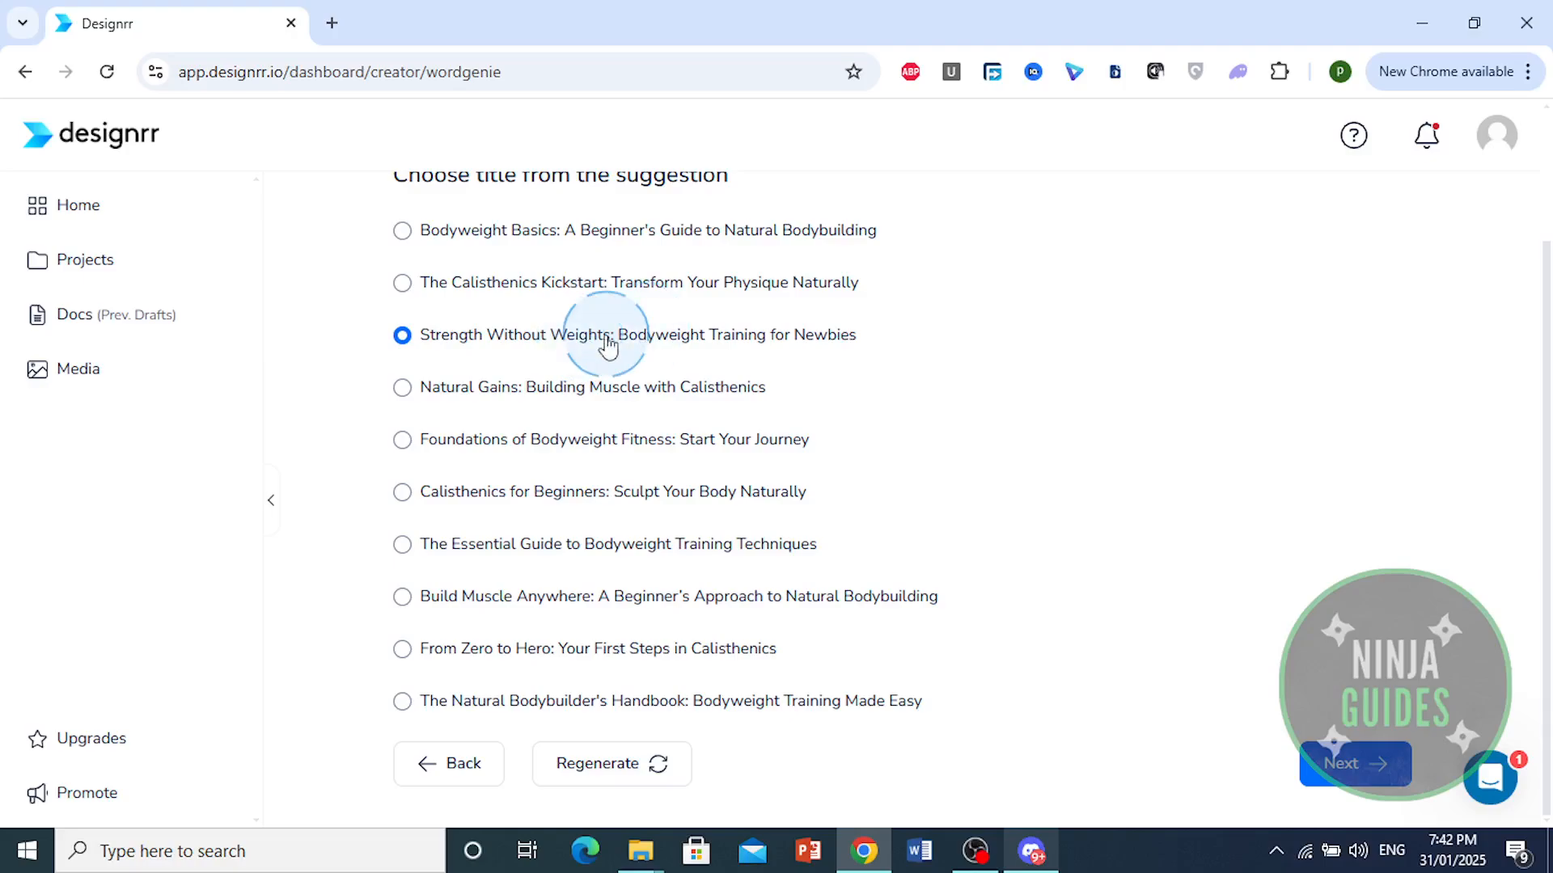
{"action": "left_click", "coordinate": [1352, 772]}
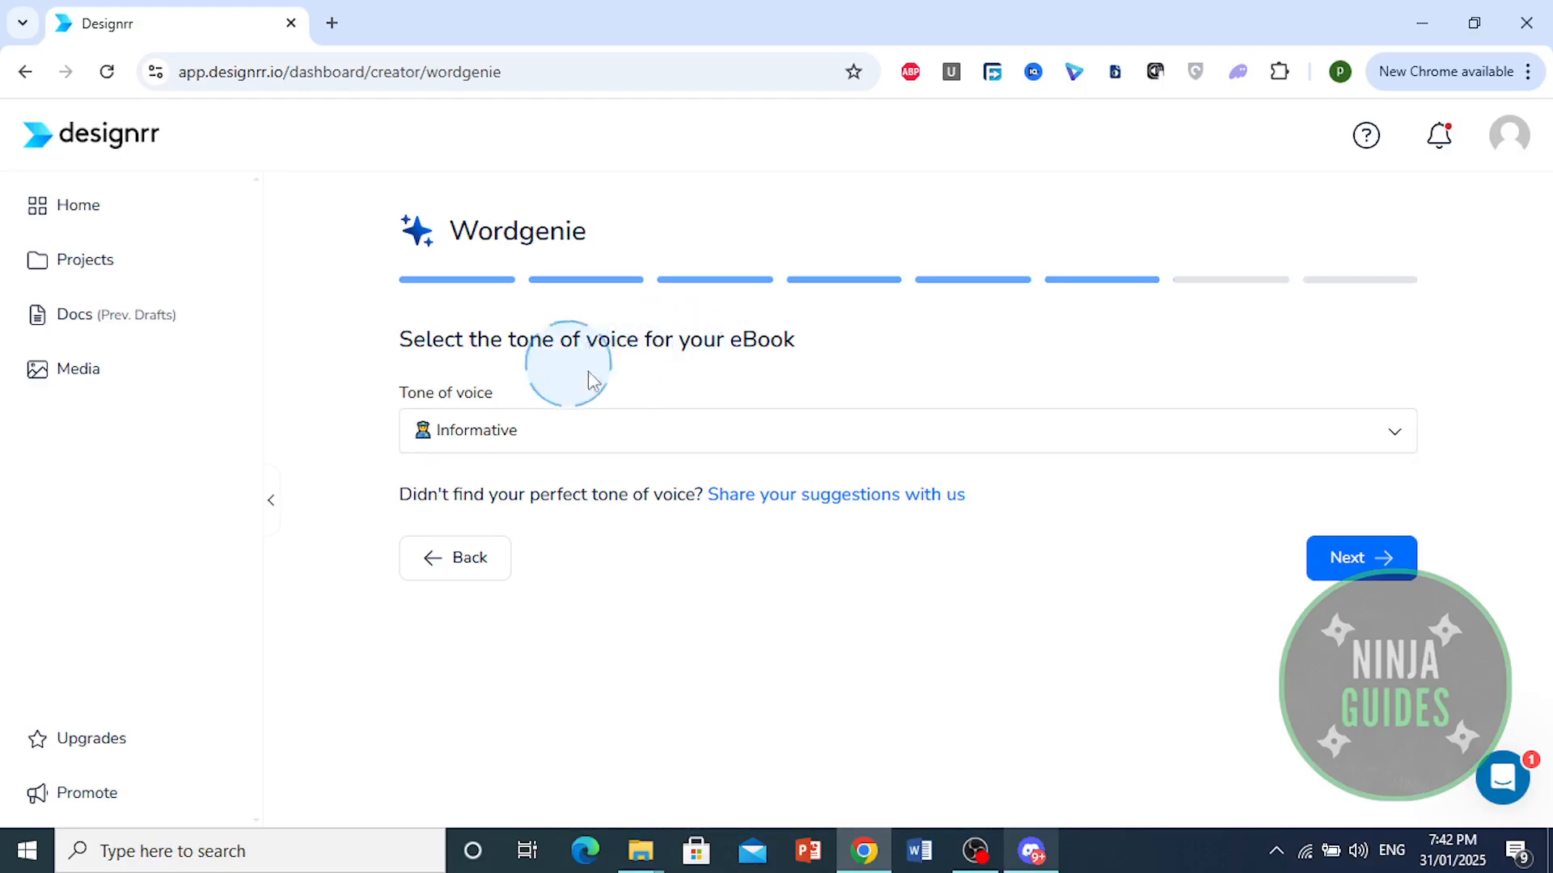
Use the Informative tone of voice for the eBook and generate its chapter outline
{"action": "left_click", "coordinate": [576, 440]}
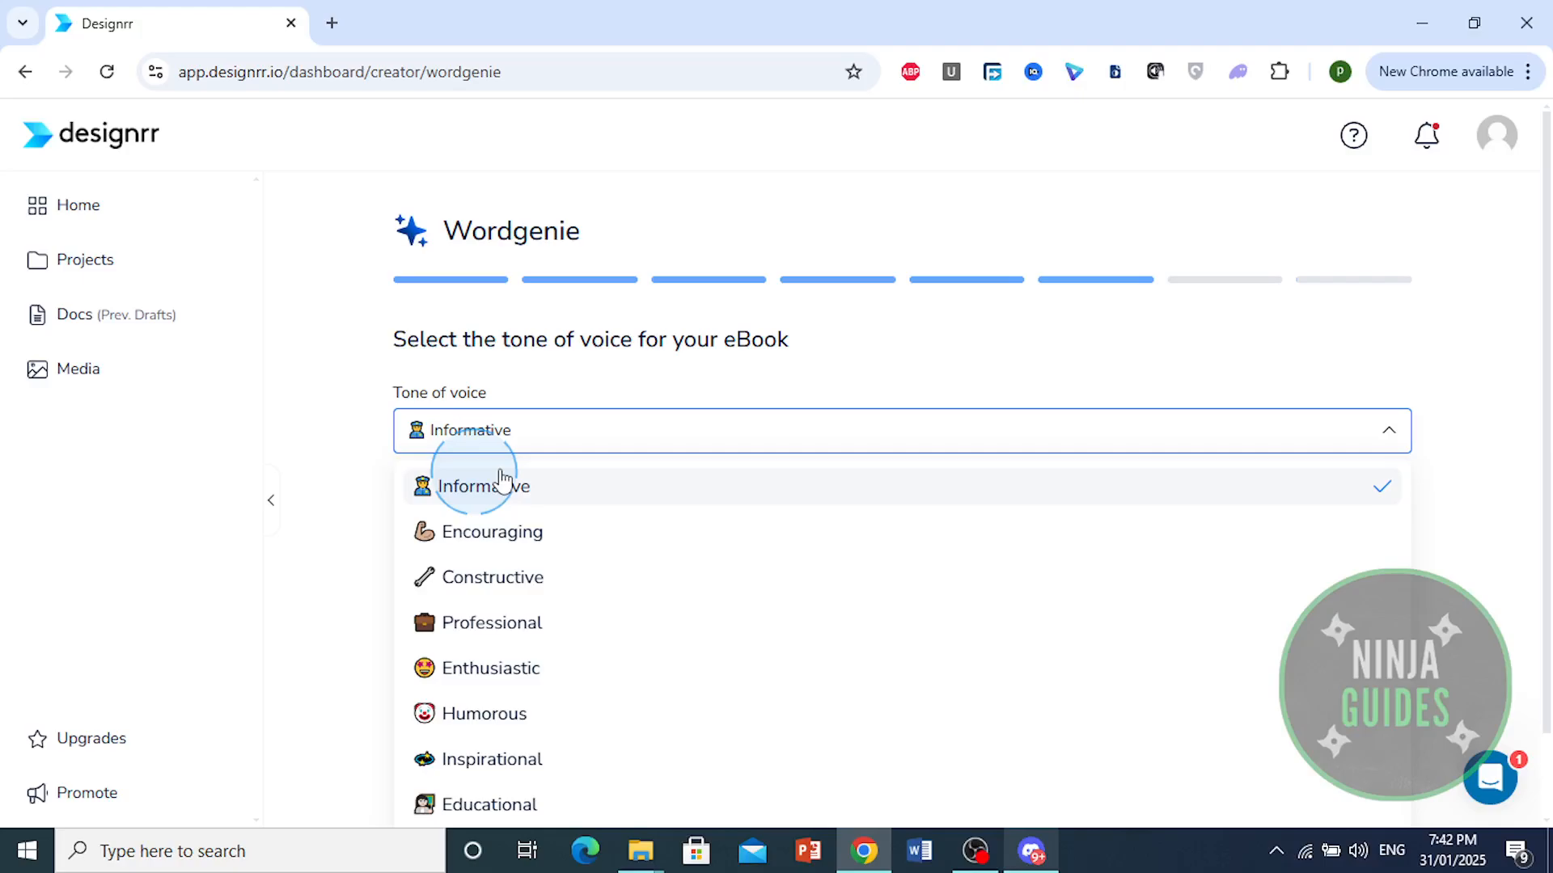
{"action": "scroll", "coordinate": [518, 542], "scroll_direction": "down", "scroll_amount": 2}
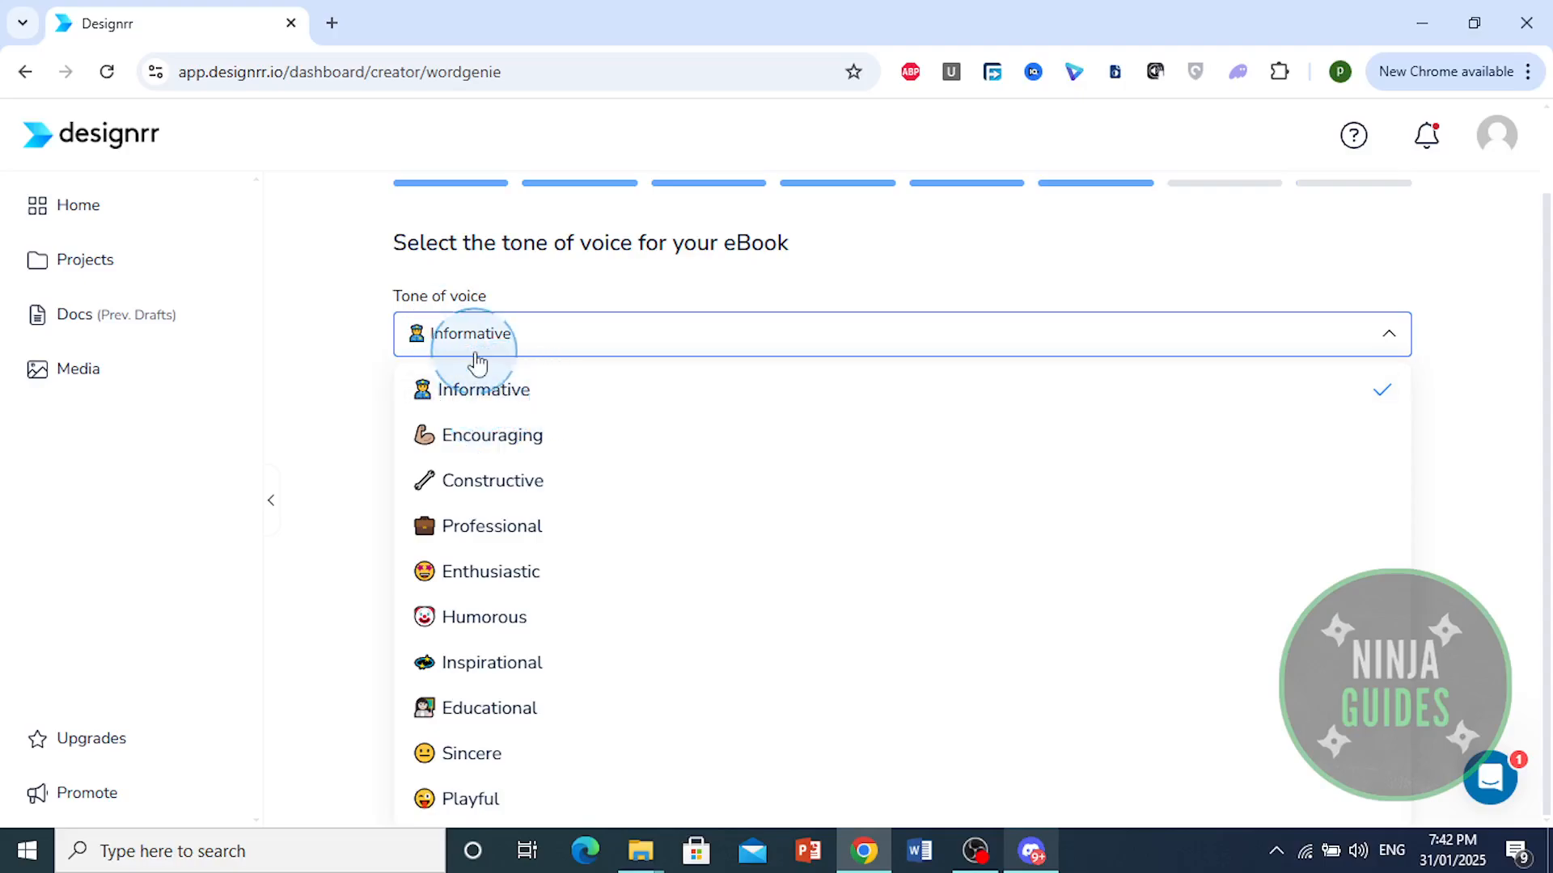
{"action": "left_click", "coordinate": [480, 389]}
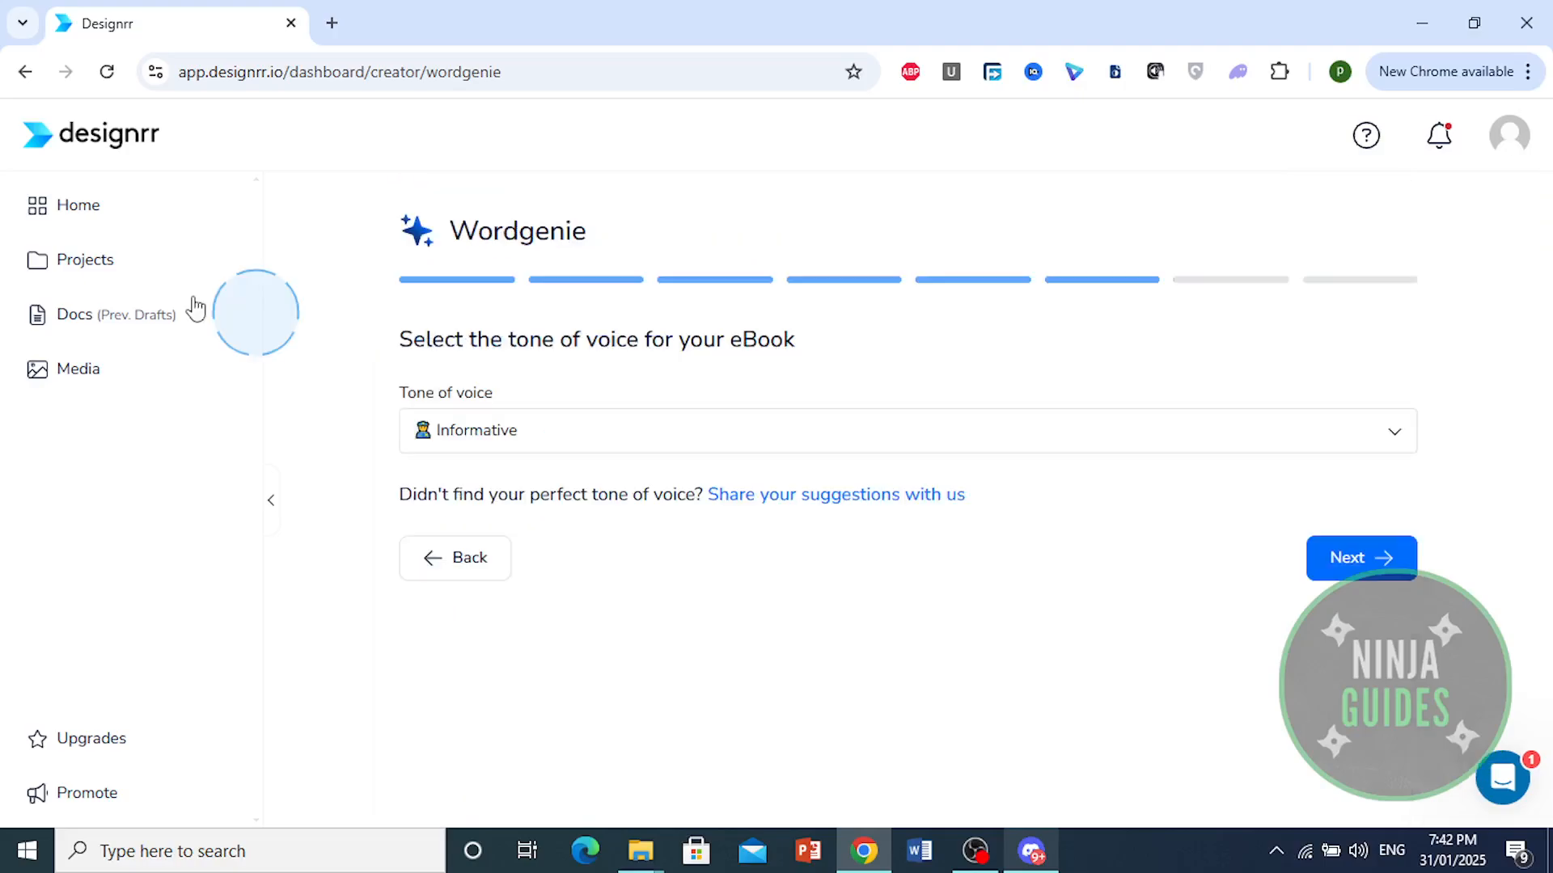
{"action": "left_click", "coordinate": [1367, 566]}
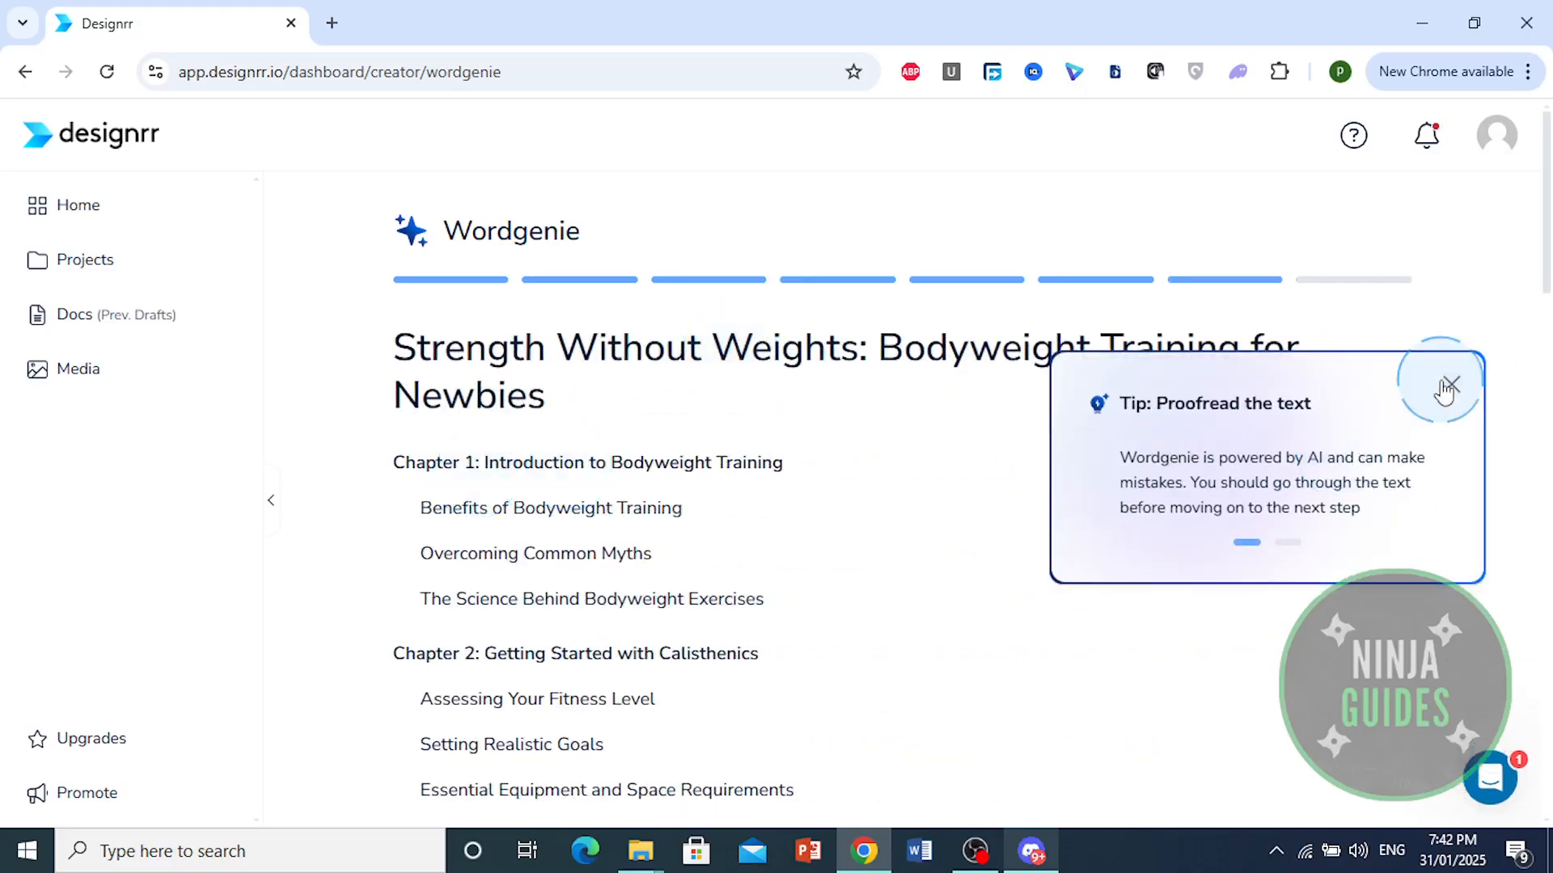
Dismiss the proofreading tip and review the generated outline's chapters and subsections from Chapter 1 through Chapter 12
{"action": "left_click", "coordinate": [1461, 390]}
{"action": "scroll", "coordinate": [658, 496], "scroll_direction": "down", "scroll_amount": 1}
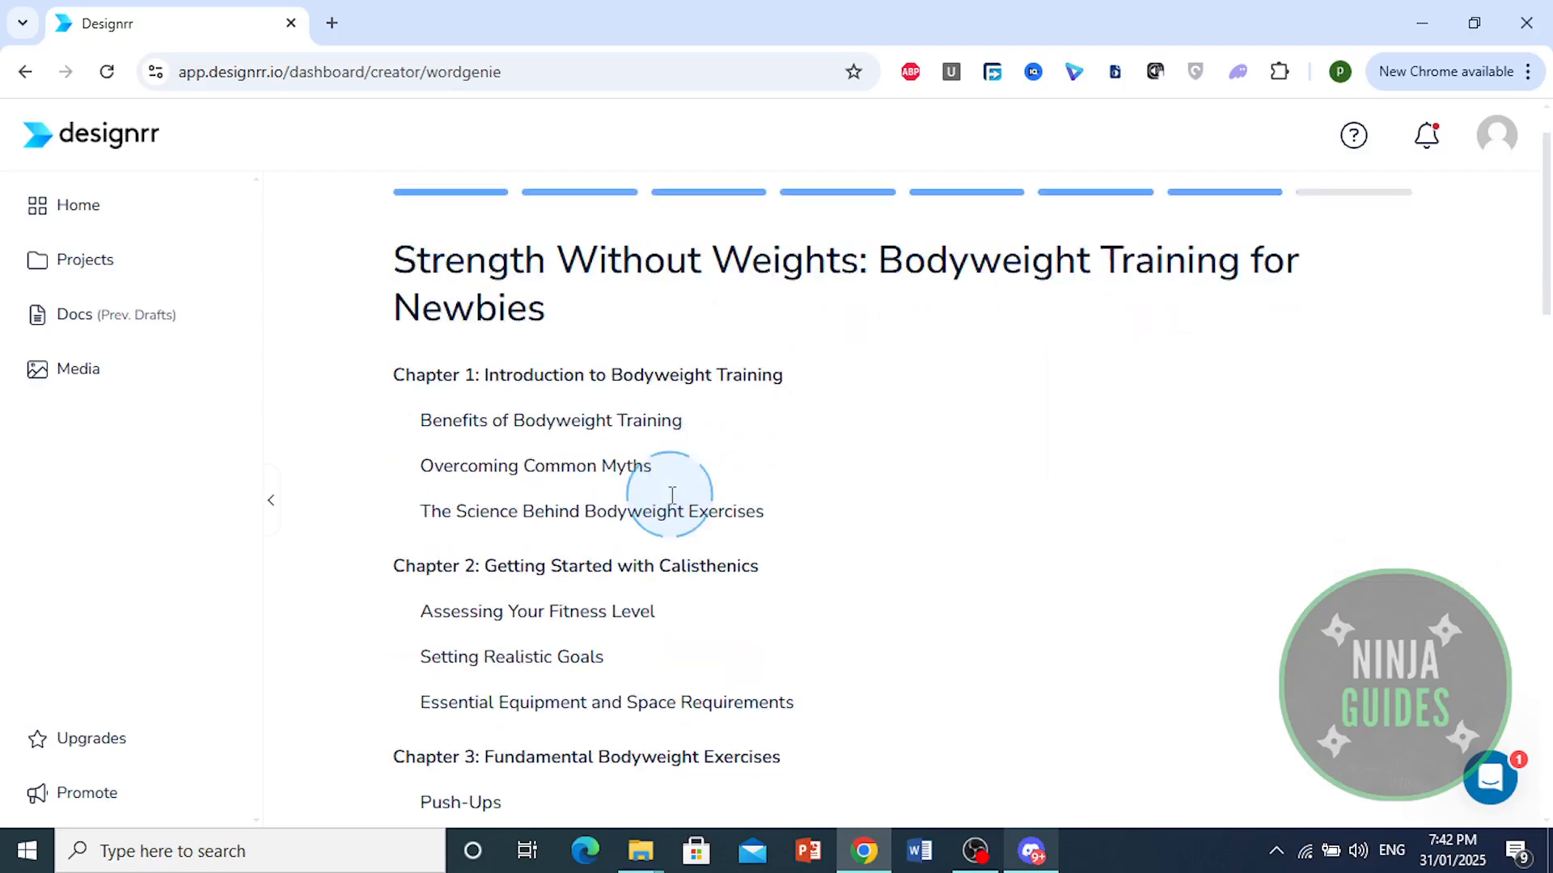
{"action": "left_click_drag", "start_coordinate": [486, 348], "coordinate": [806, 338]}
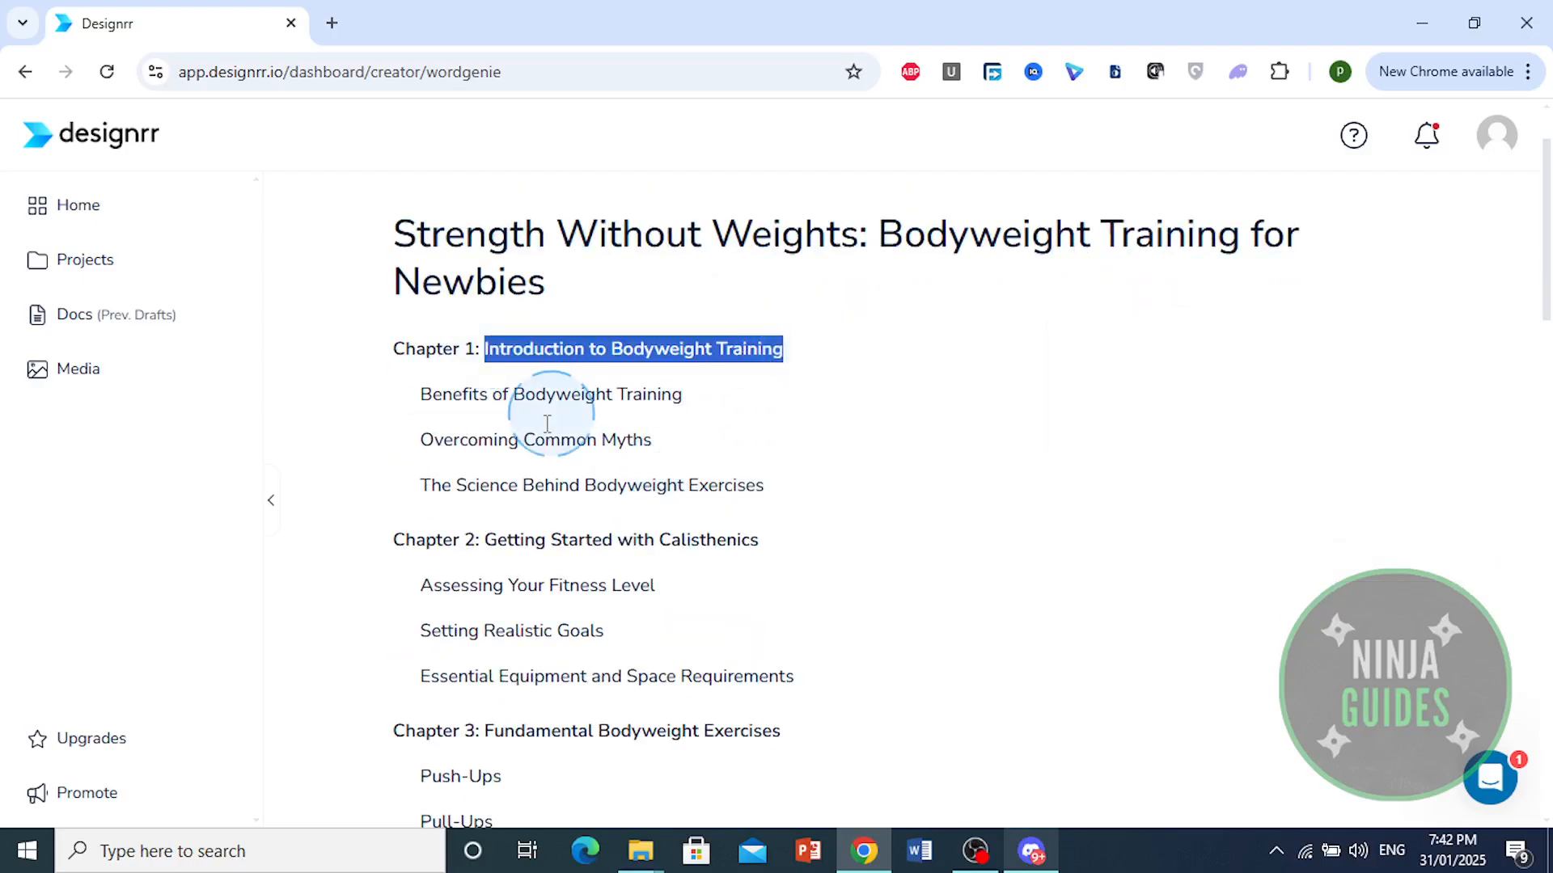
{"action": "scroll", "coordinate": [537, 391], "scroll_direction": "down", "scroll_amount": 3}
{"action": "left_click_drag", "start_coordinate": [520, 199], "coordinate": [843, 214]}
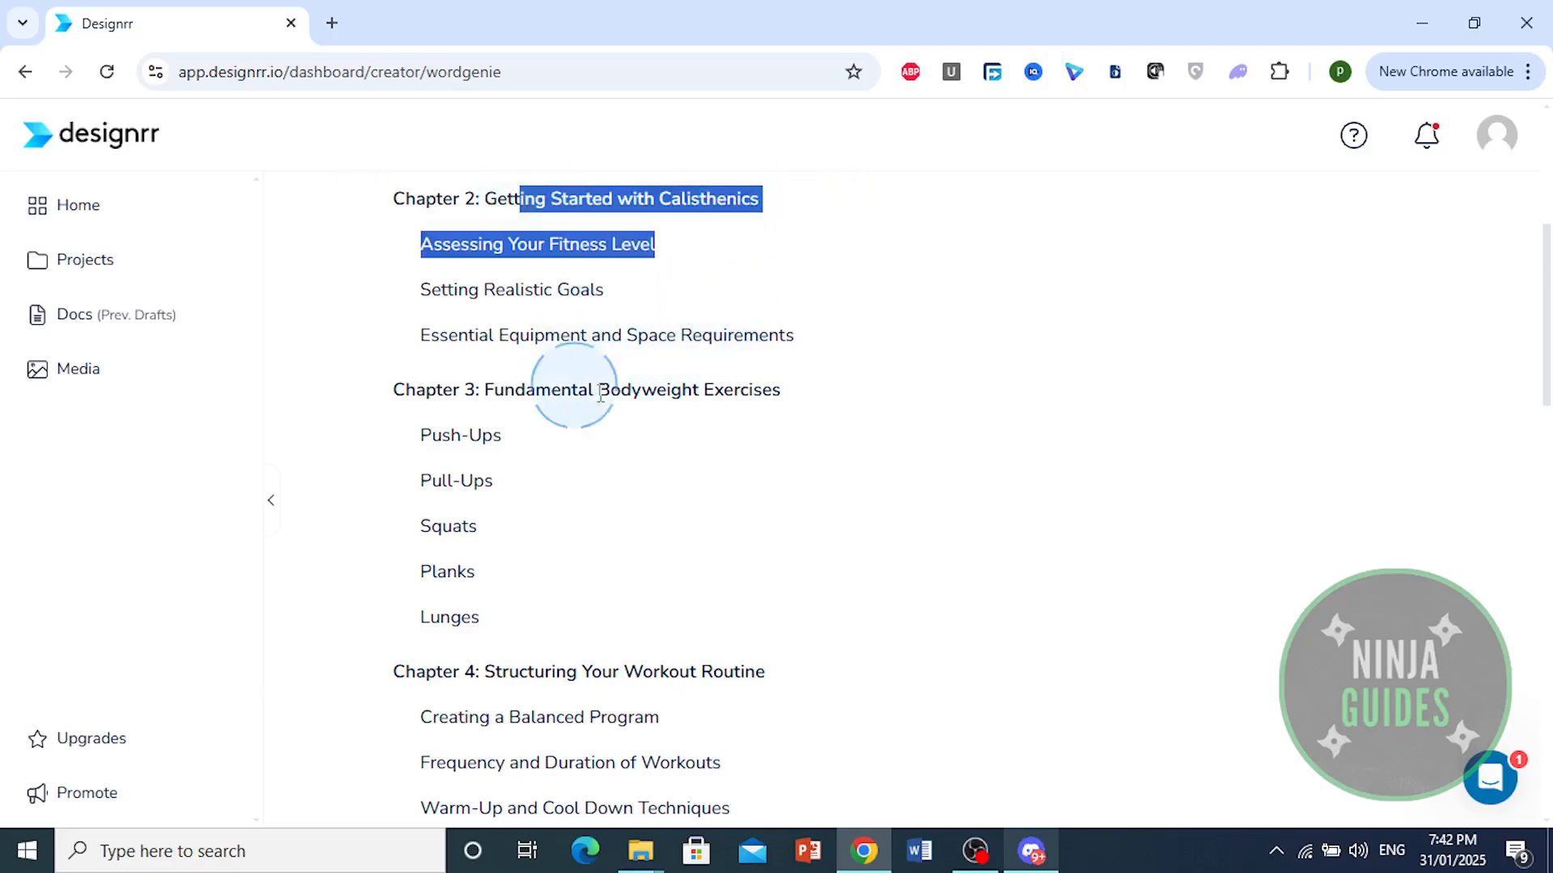
{"action": "left_click", "coordinate": [667, 338]}
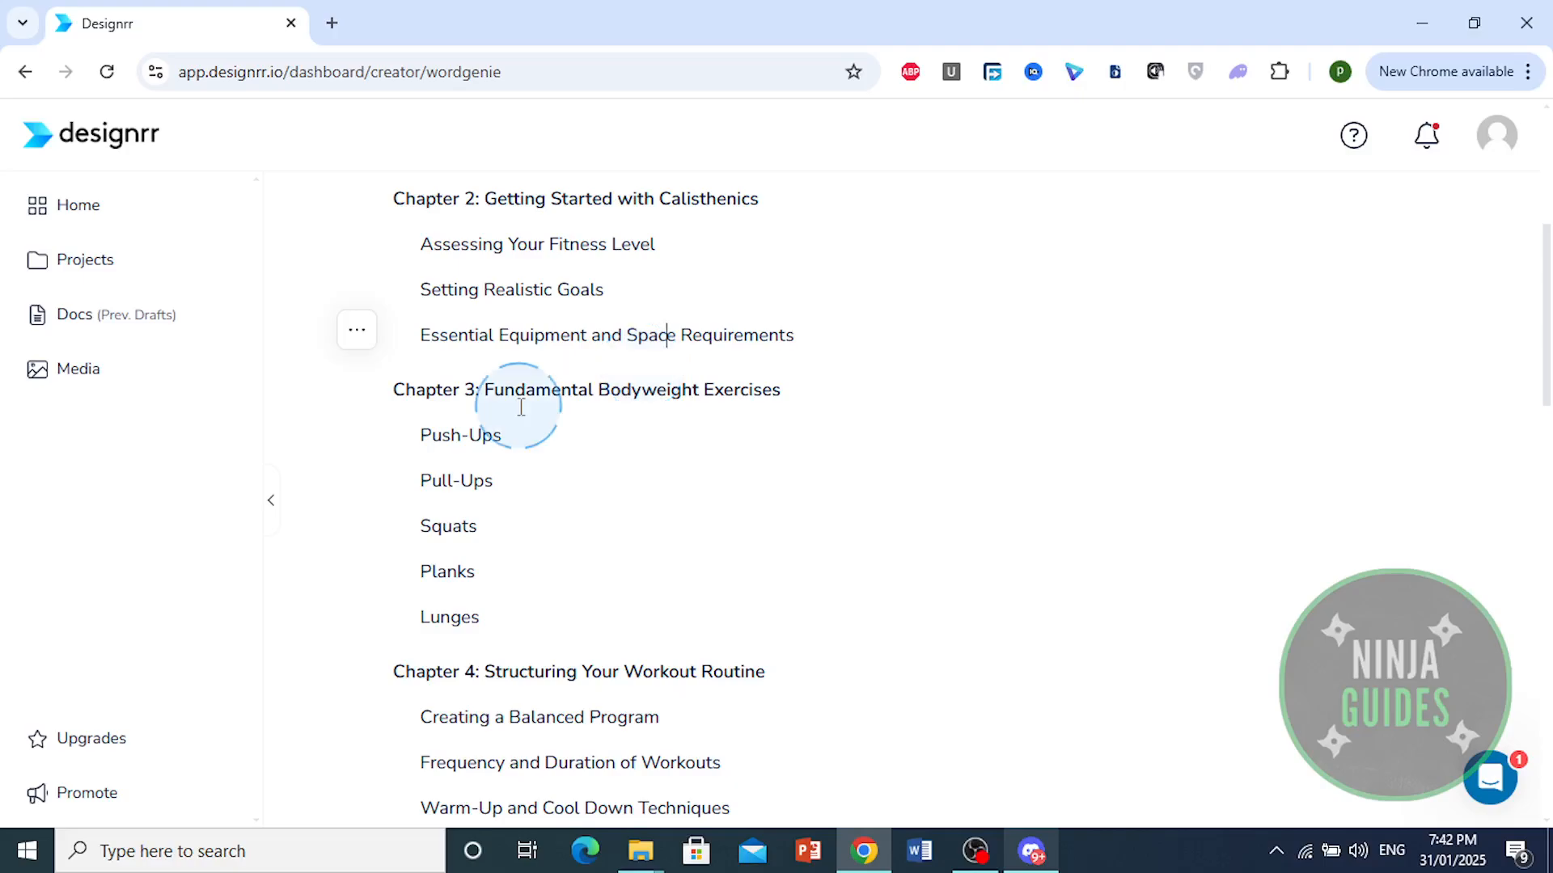
{"action": "left_click_drag", "start_coordinate": [486, 390], "coordinate": [770, 391]}
{"action": "scroll", "coordinate": [590, 433], "scroll_direction": "down", "scroll_amount": 5}
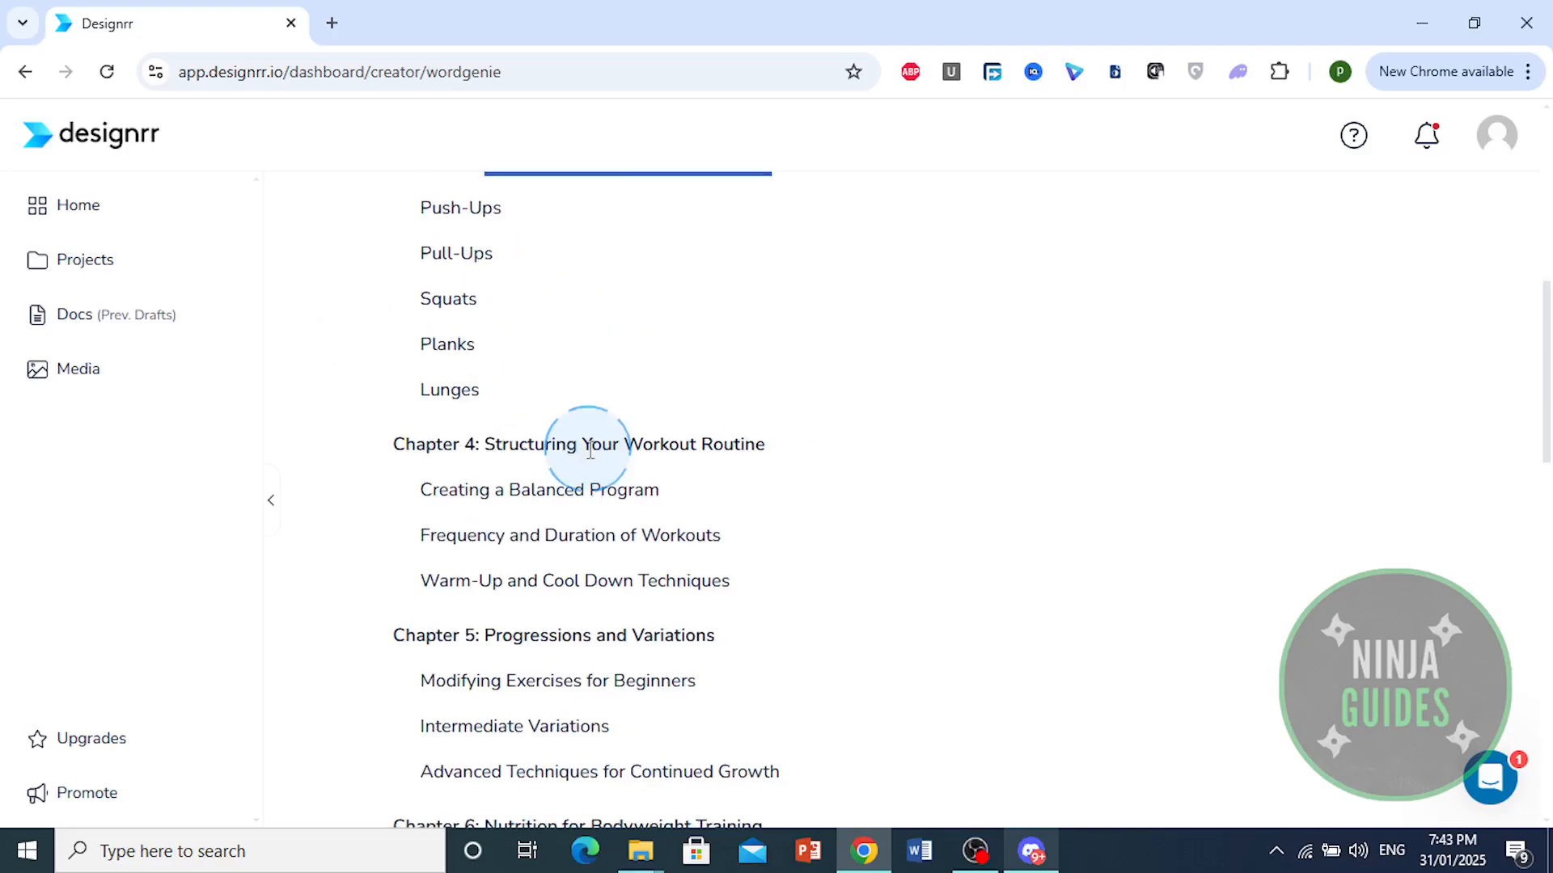
{"action": "scroll", "coordinate": [590, 364], "scroll_direction": "down", "scroll_amount": 10}
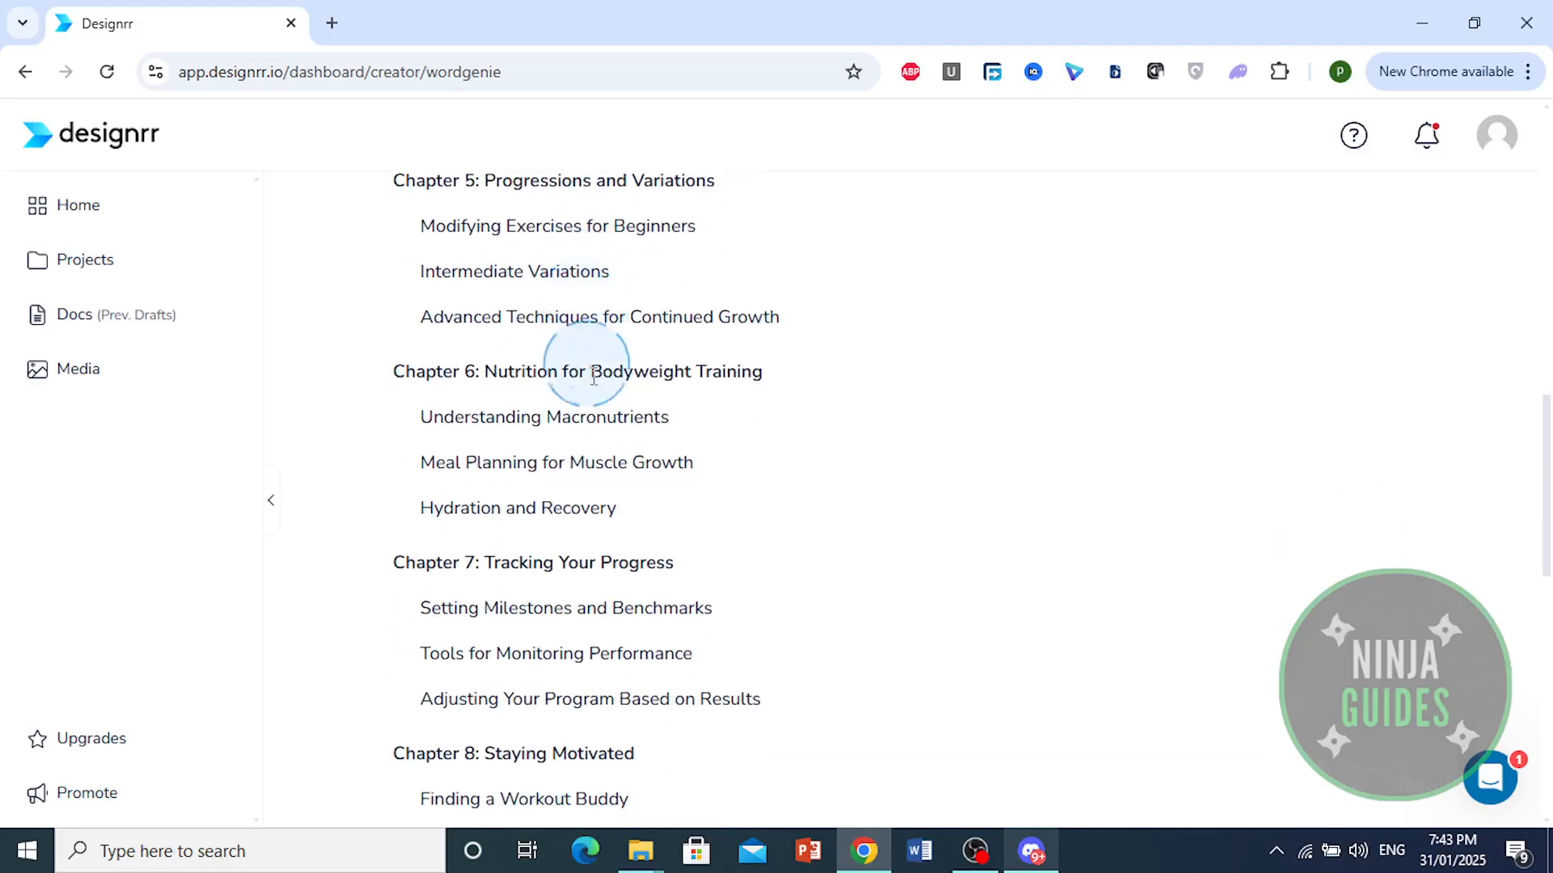
{"action": "scroll", "coordinate": [574, 396], "scroll_direction": "down", "scroll_amount": 5}
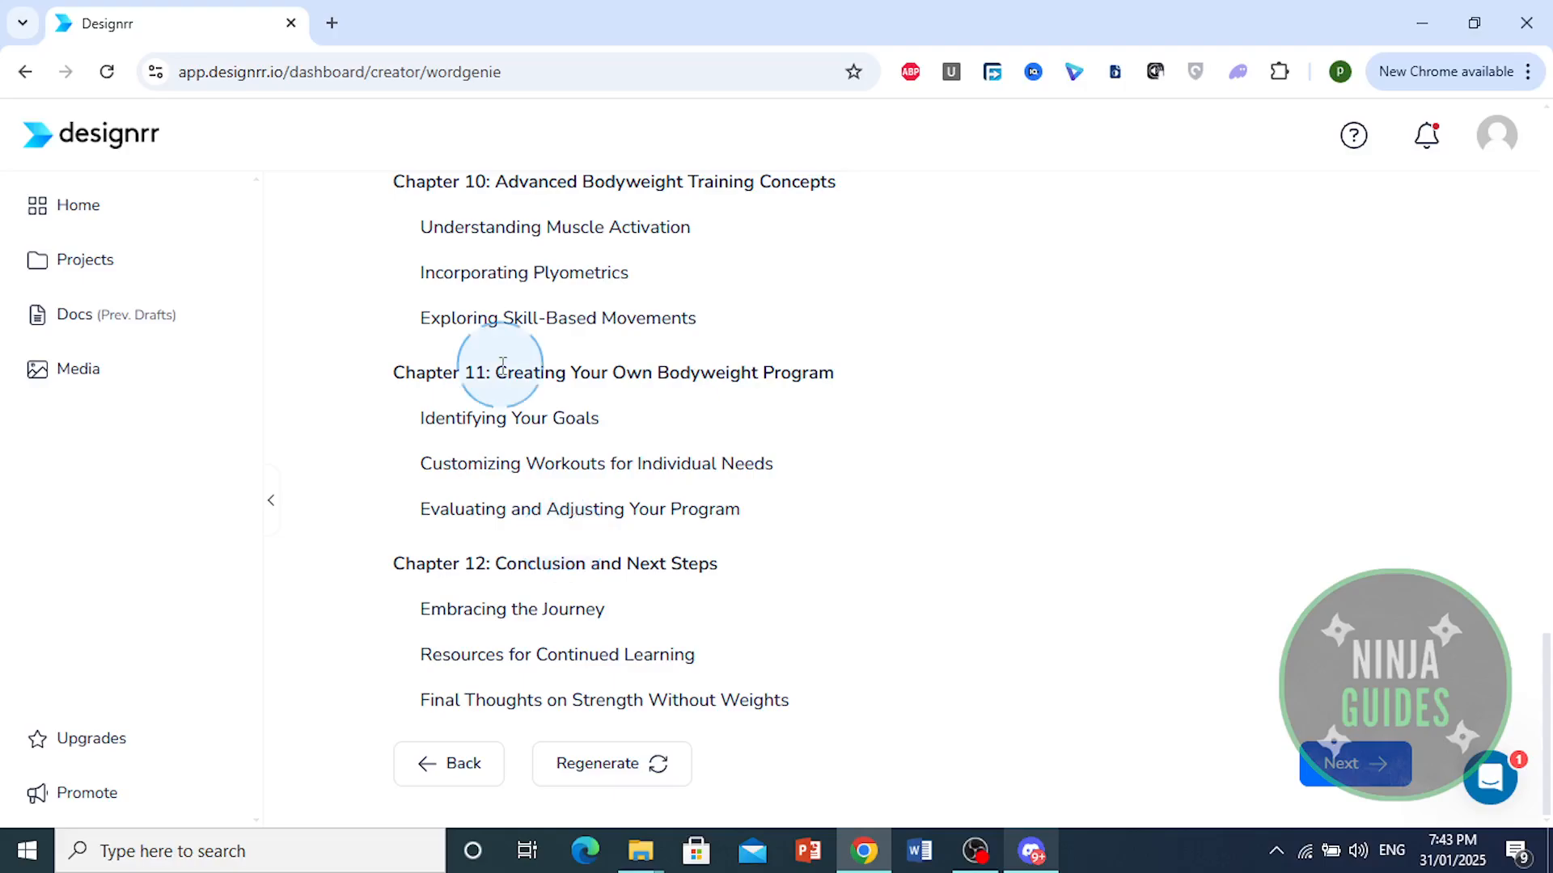
{"action": "left_click_drag", "start_coordinate": [494, 370], "coordinate": [822, 399]}
{"action": "left_click_drag", "start_coordinate": [507, 372], "coordinate": [958, 451]}
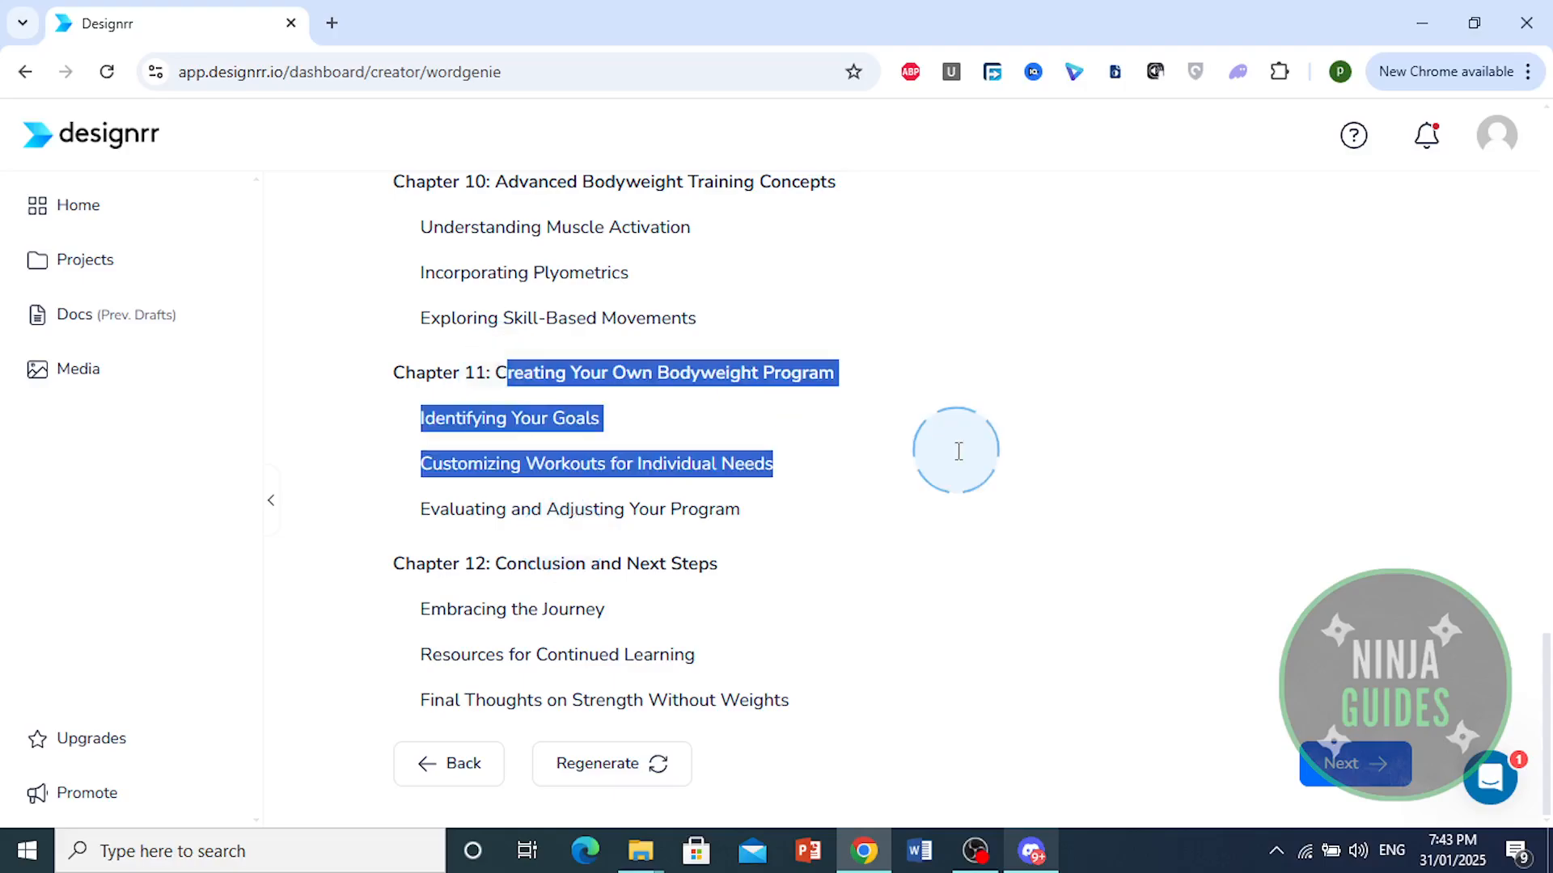
{"action": "left_click", "coordinate": [711, 545]}
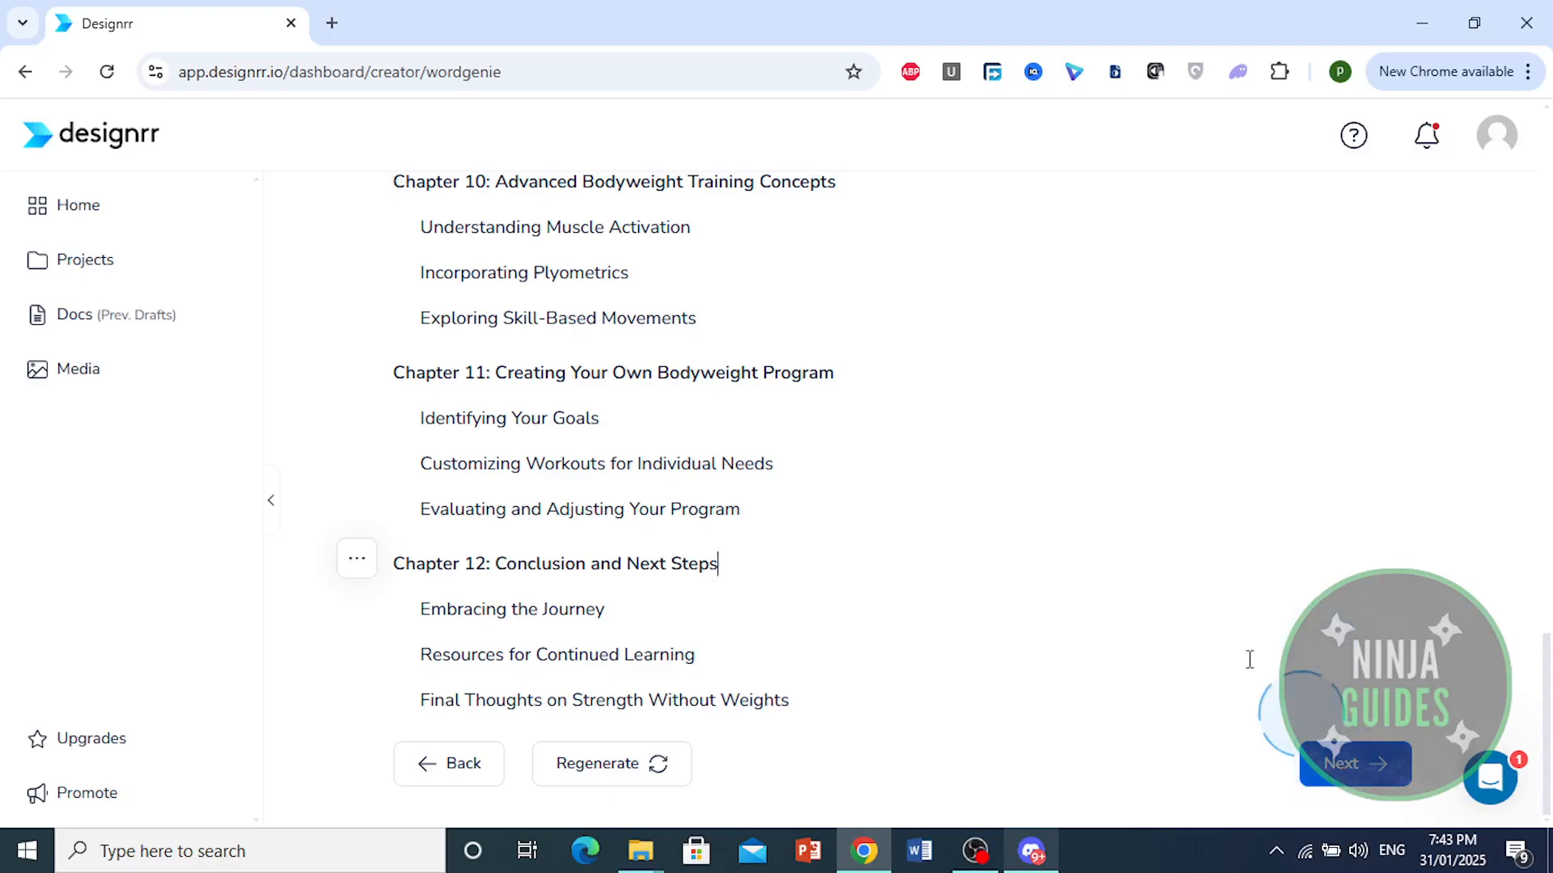
{"action": "scroll", "coordinate": [672, 320], "scroll_direction": "up", "scroll_amount": 5}
{"action": "scroll", "coordinate": [680, 339], "scroll_direction": "down", "scroll_amount": 5}
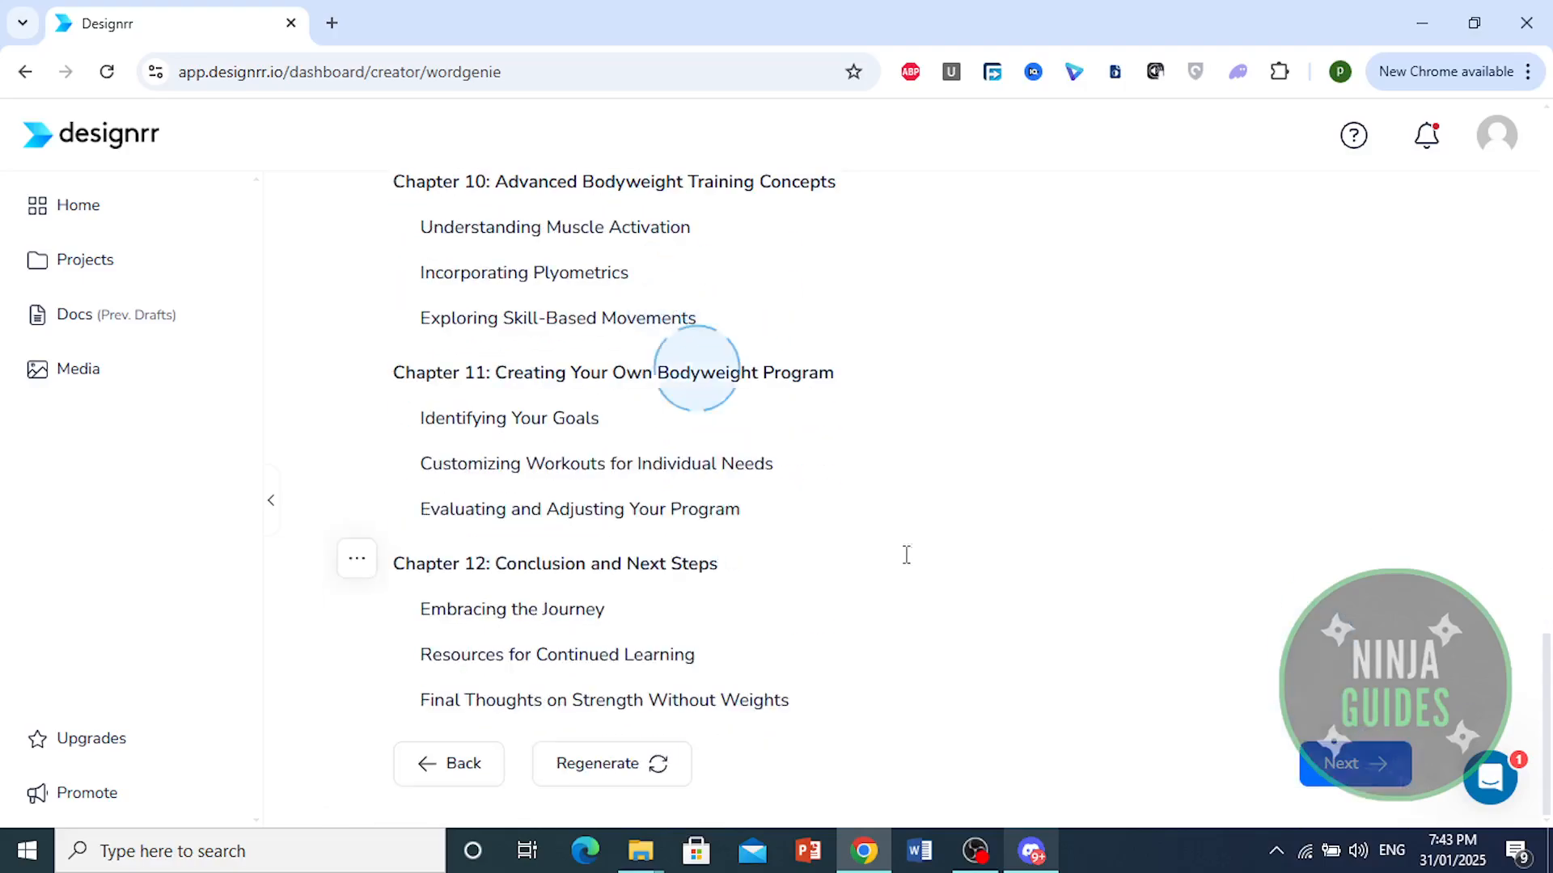
Accept the chapter outline, generate the full eBook content with Wordgenie and check the first chapter's text as it is written
{"action": "left_click", "coordinate": [1343, 763]}
{"action": "scroll", "coordinate": [881, 524], "scroll_direction": "up", "scroll_amount": 15}
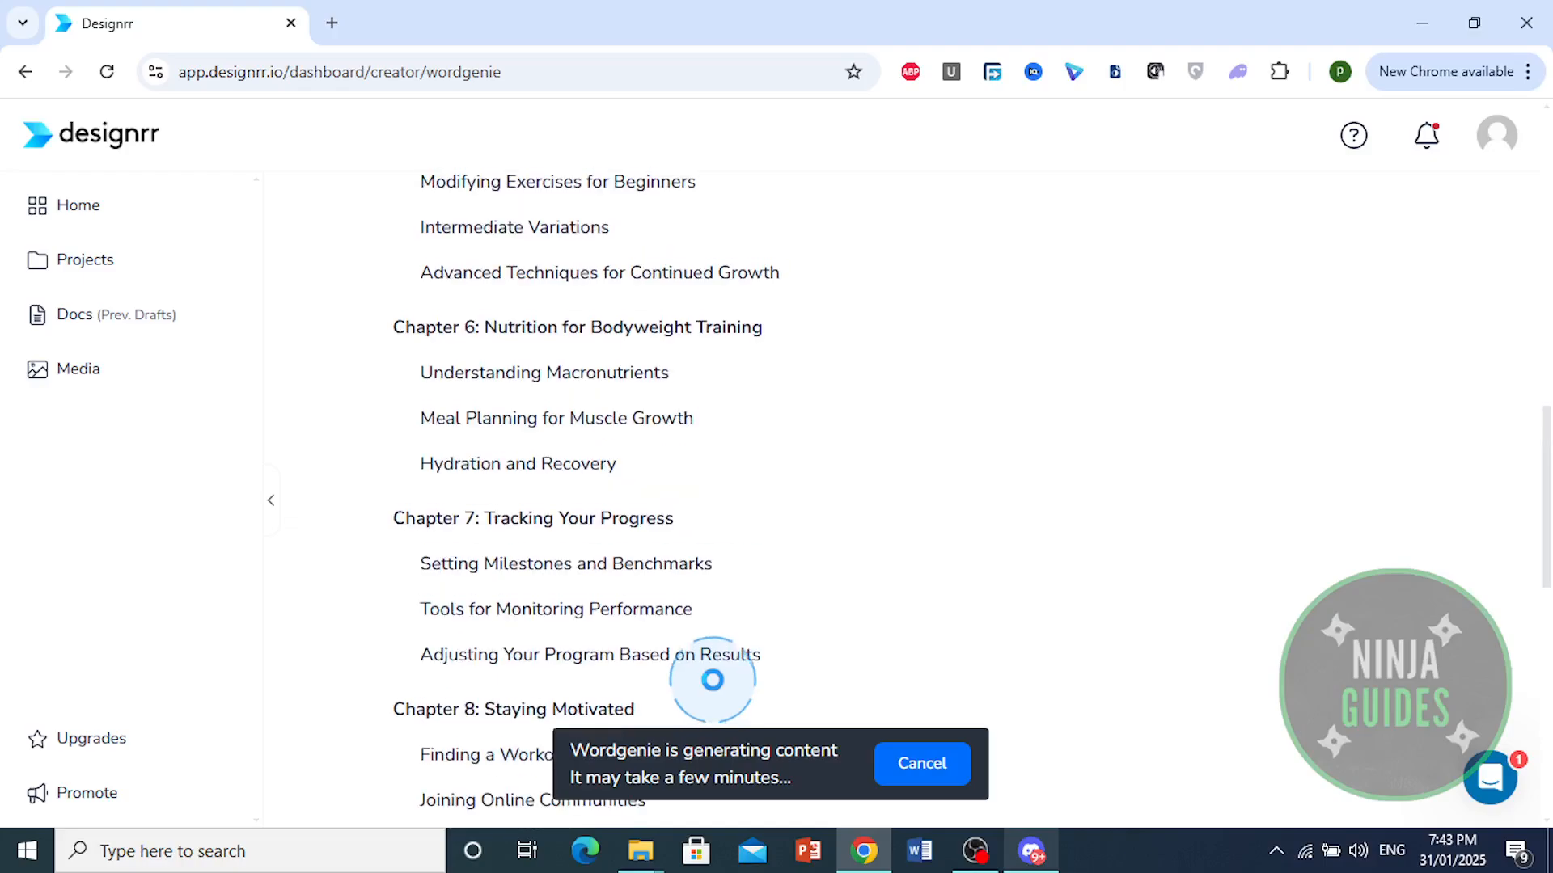
{"action": "scroll", "coordinate": [715, 572], "scroll_direction": "up", "scroll_amount": 5}
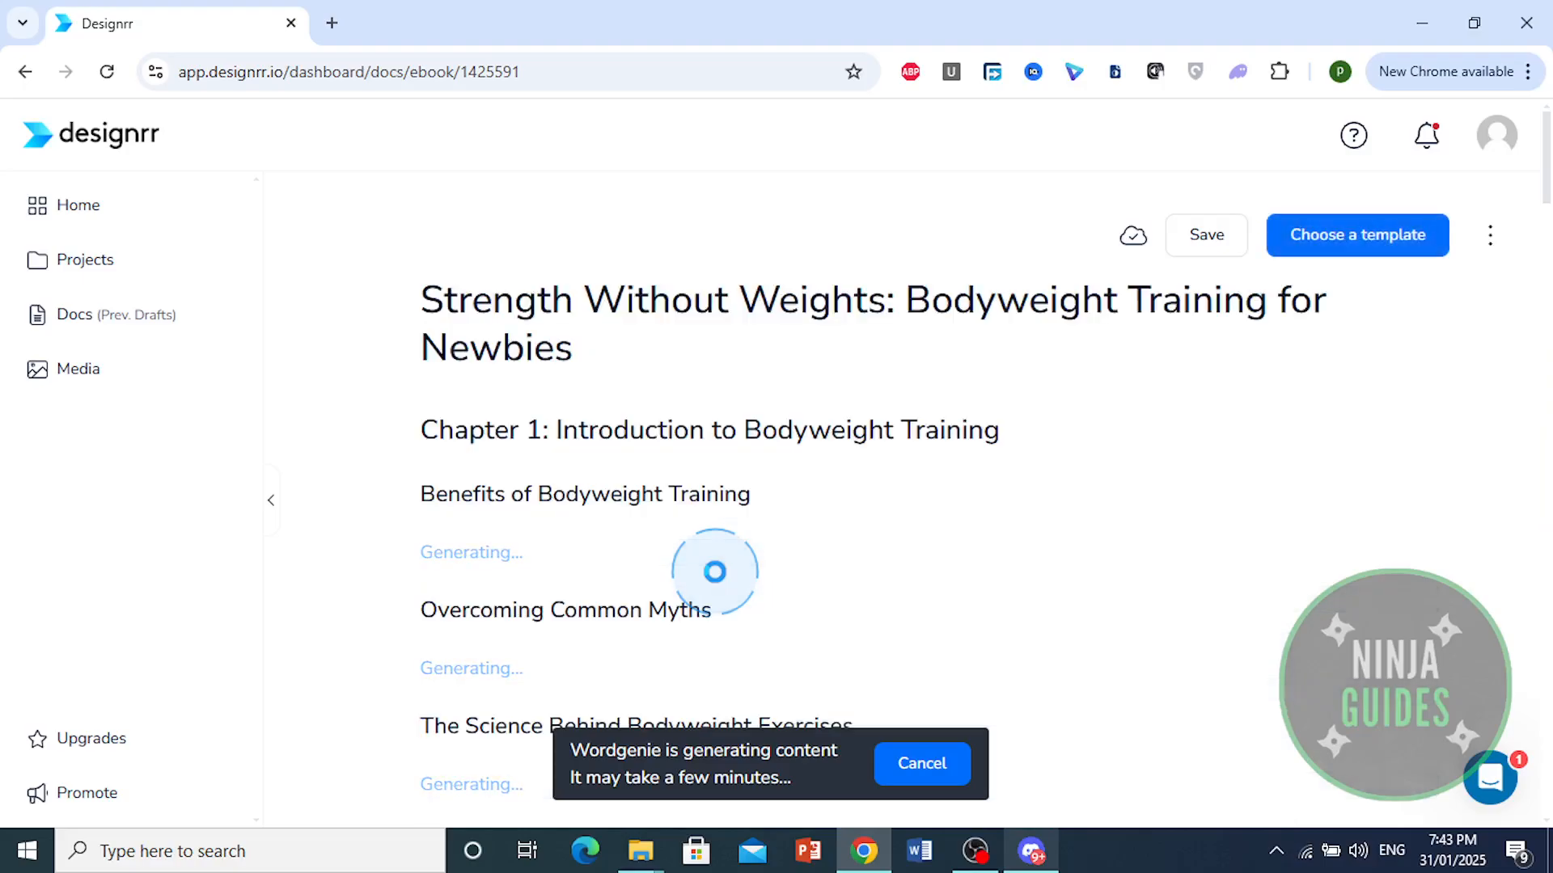
{"action": "scroll", "coordinate": [569, 573], "scroll_direction": "down", "scroll_amount": 1}
{"action": "scroll", "coordinate": [574, 468], "scroll_direction": "up", "scroll_amount": 1}
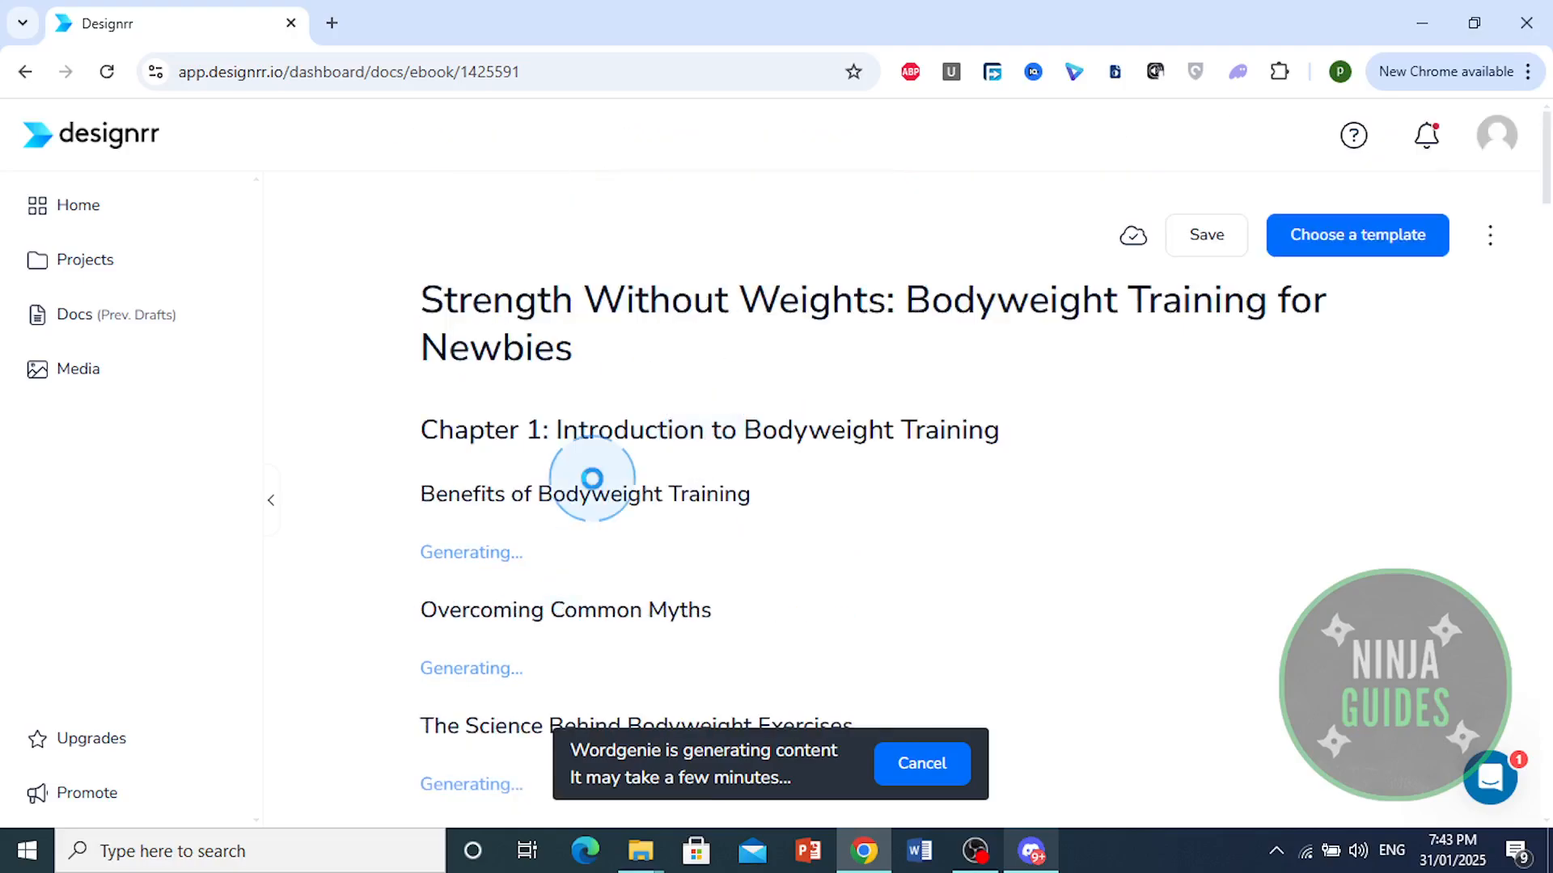
{"action": "scroll", "coordinate": [591, 478], "scroll_direction": "down", "scroll_amount": 5}
{"action": "scroll", "coordinate": [542, 489], "scroll_direction": "up", "scroll_amount": 5}
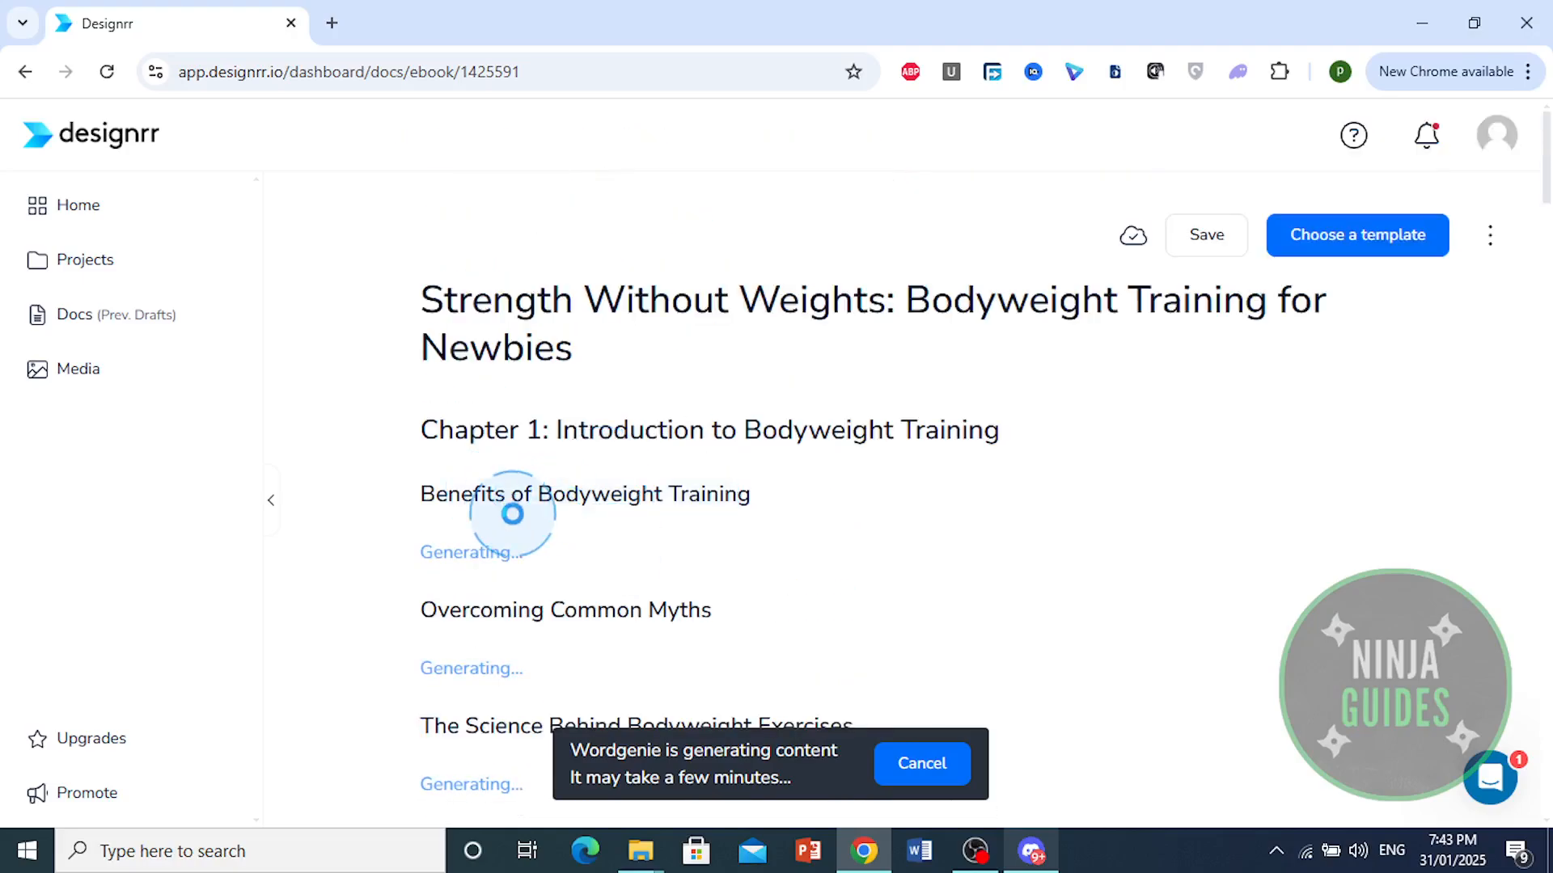
{"action": "left_click", "coordinate": [1187, 836]}
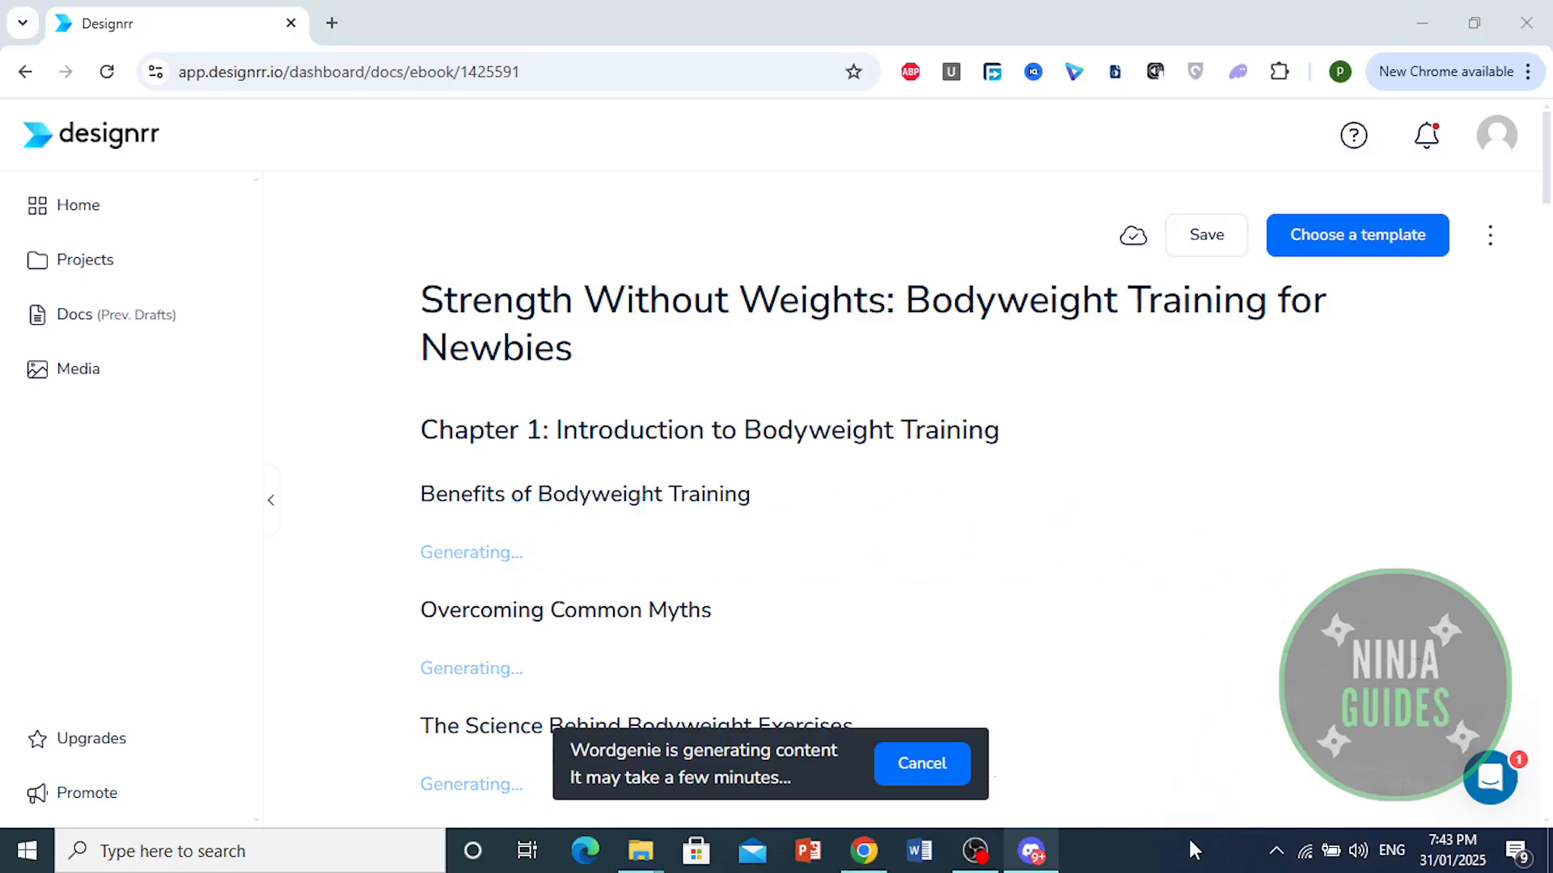
{"action": "scroll", "coordinate": [849, 388], "scroll_direction": "down", "scroll_amount": 15}
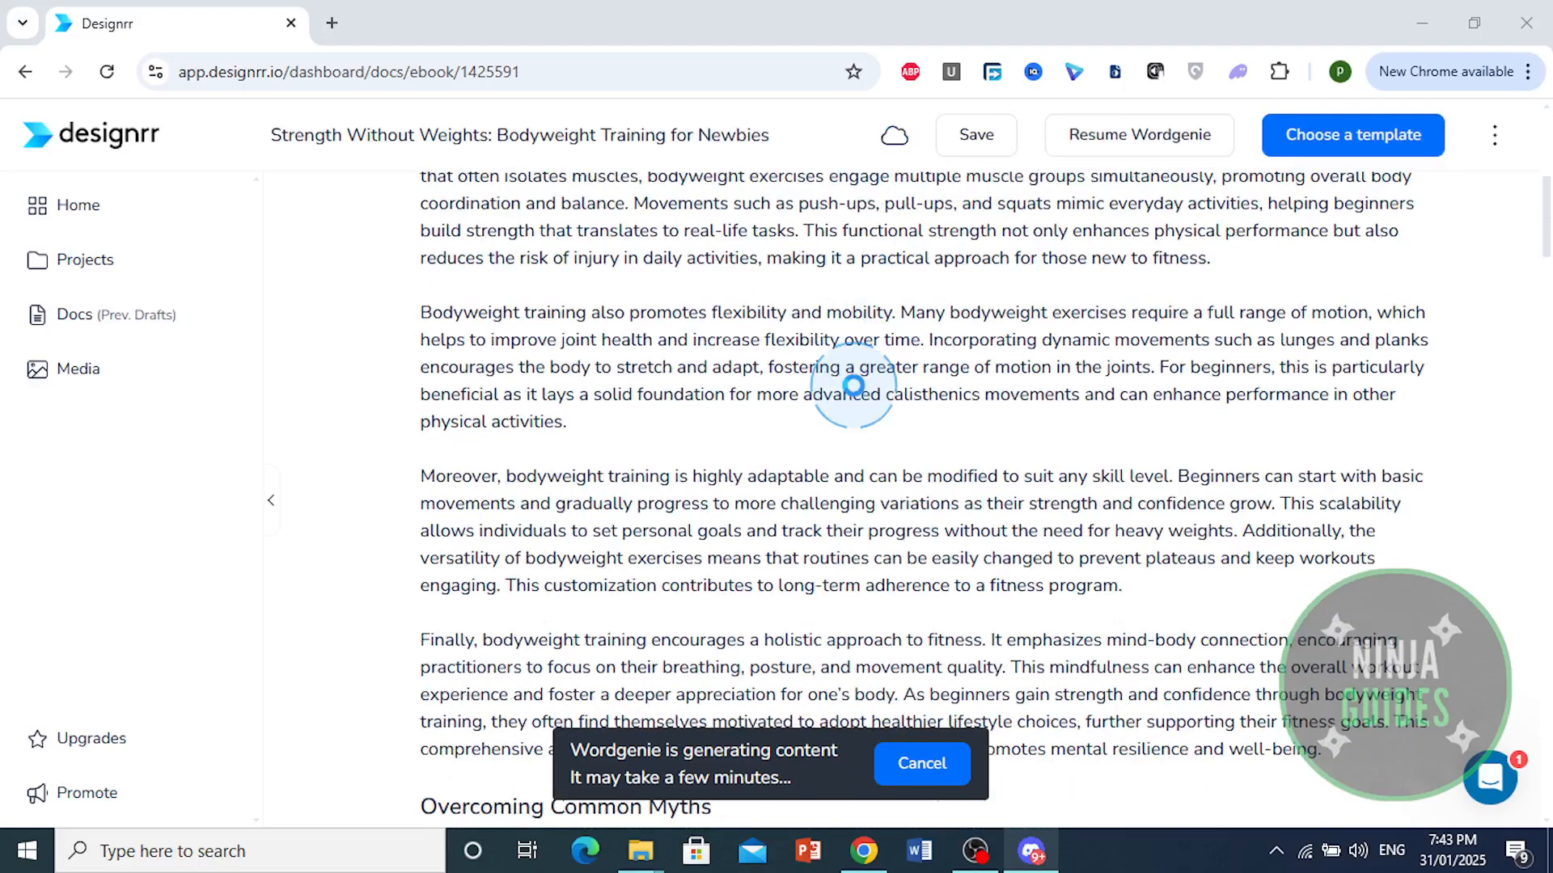
{"action": "scroll", "coordinate": [639, 323], "scroll_direction": "up", "scroll_amount": 4}
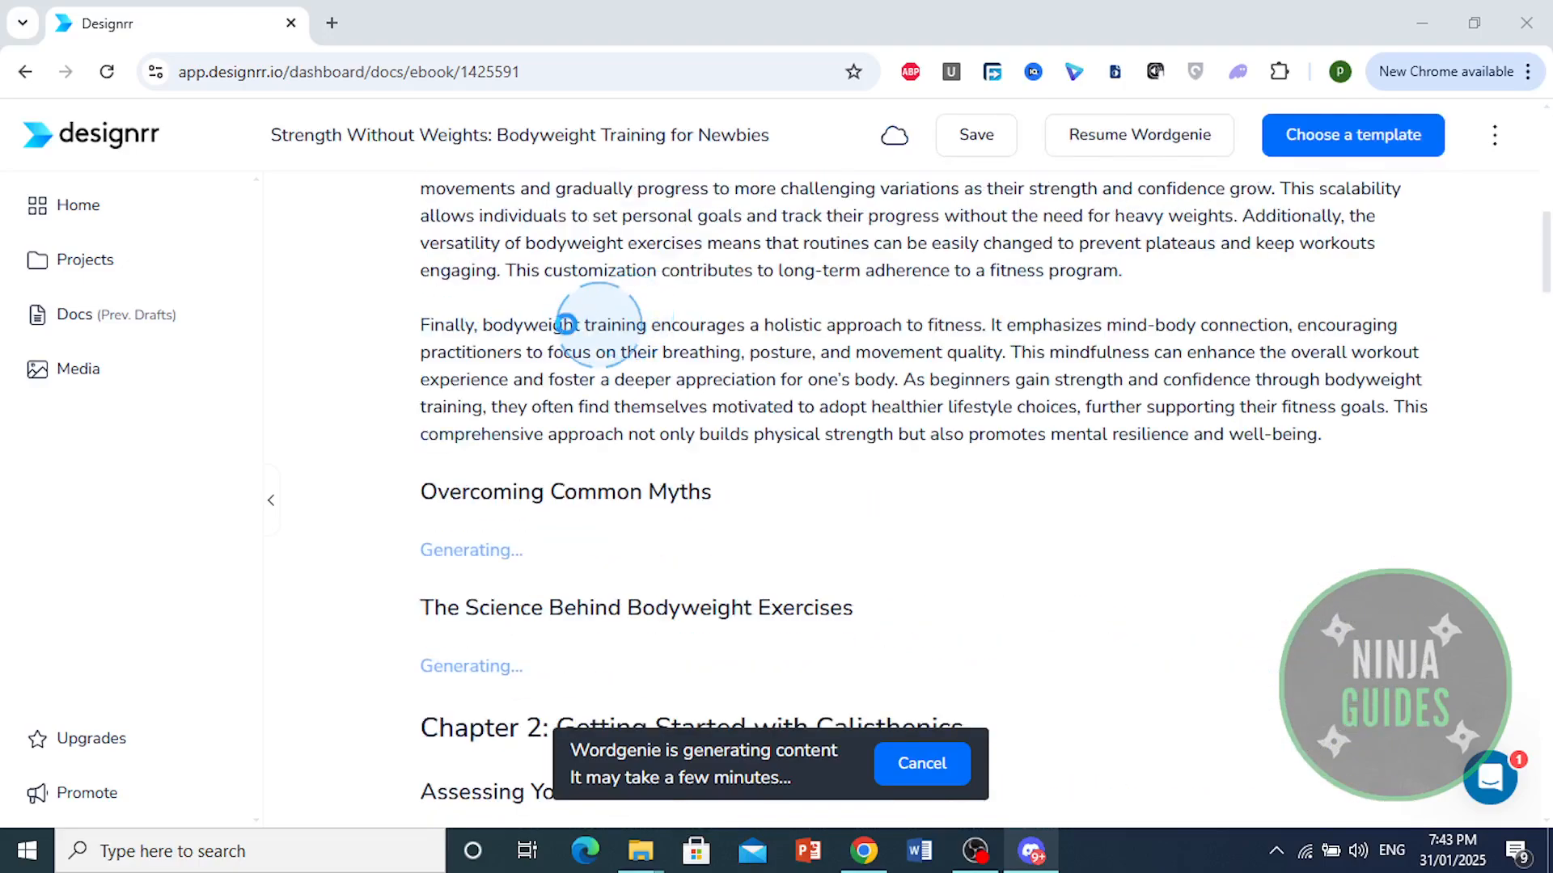
{"action": "scroll", "coordinate": [512, 534], "scroll_direction": "down", "scroll_amount": 3}
{"action": "scroll", "coordinate": [511, 558], "scroll_direction": "down", "scroll_amount": 11}
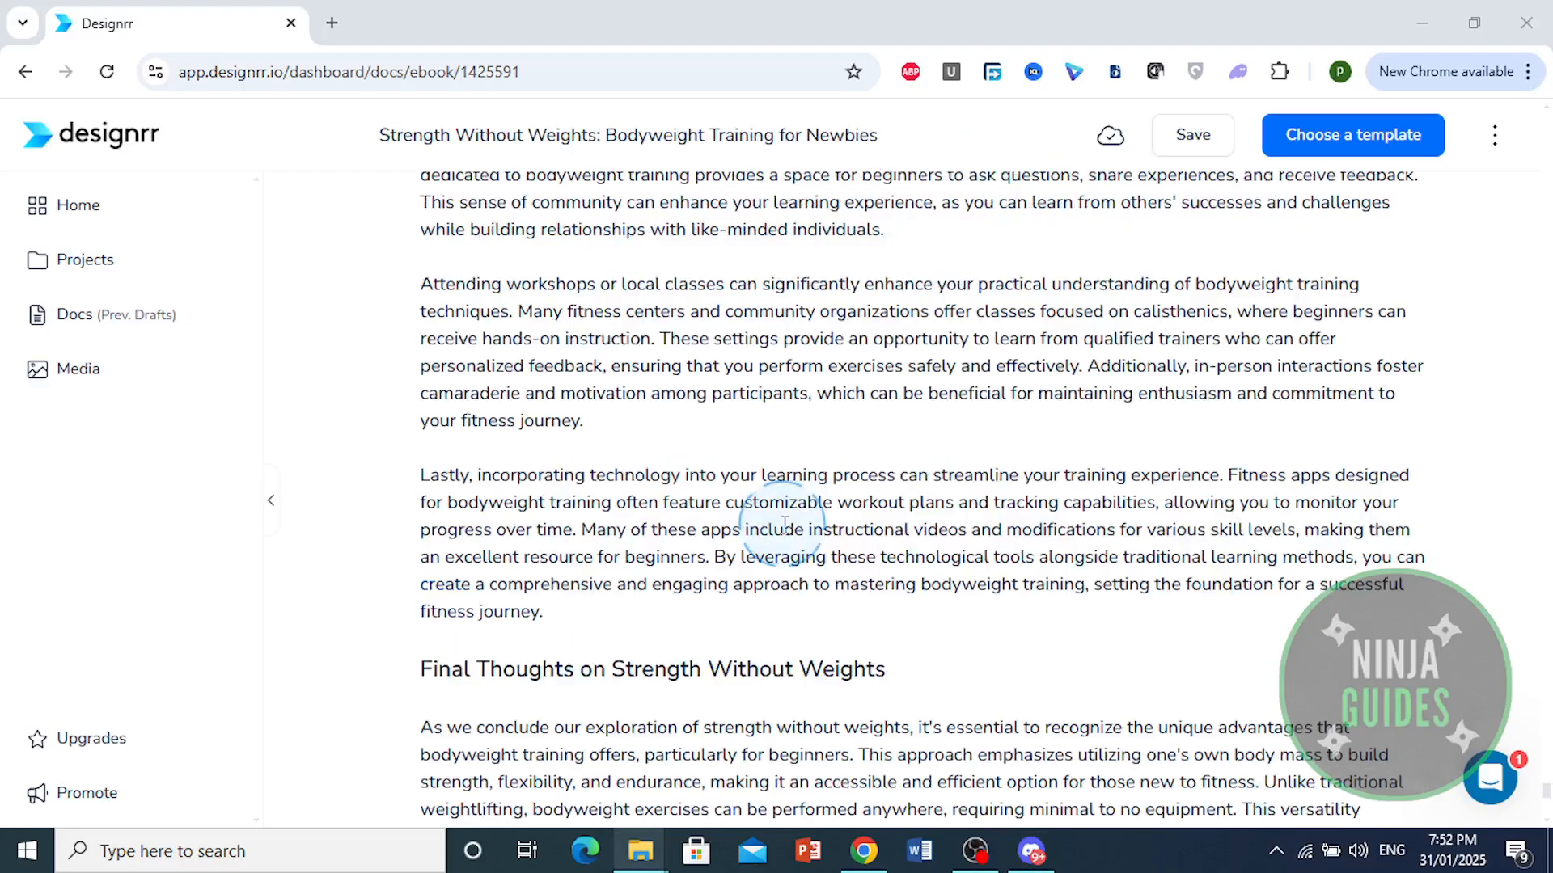
Review the generated eBook text, from the final thoughts in Chapter 12 back through the earlier chapters on nutrition, program design and exercise modifications
{"action": "scroll", "coordinate": [784, 523], "scroll_direction": "down", "scroll_amount": 6}
{"action": "scroll", "coordinate": [784, 524], "scroll_direction": "down", "scroll_amount": 4}
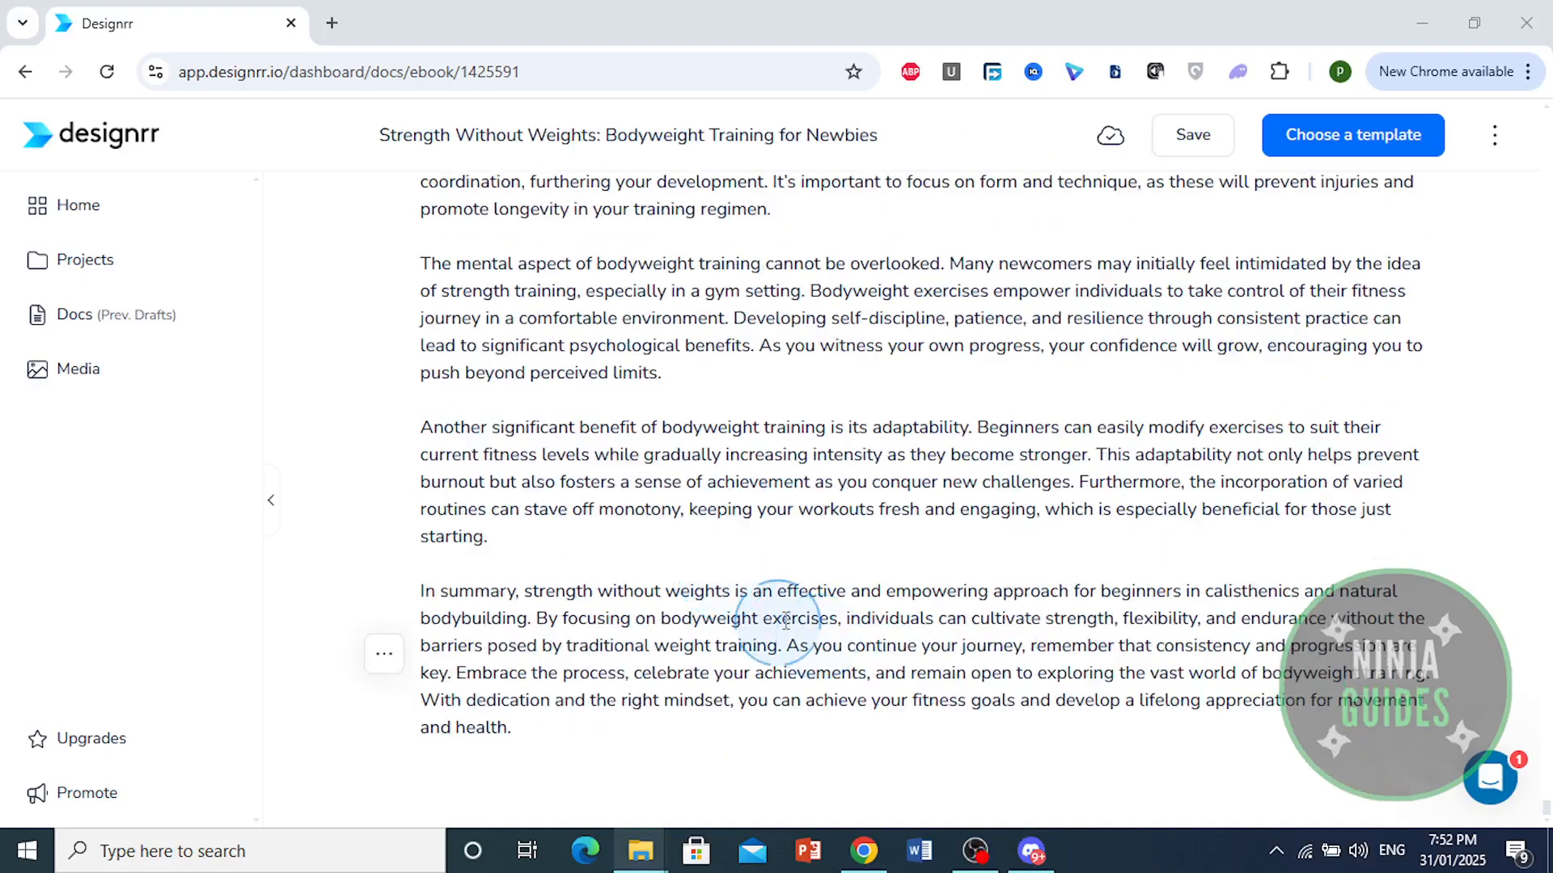
{"action": "scroll", "coordinate": [785, 620], "scroll_direction": "up", "scroll_amount": 20}
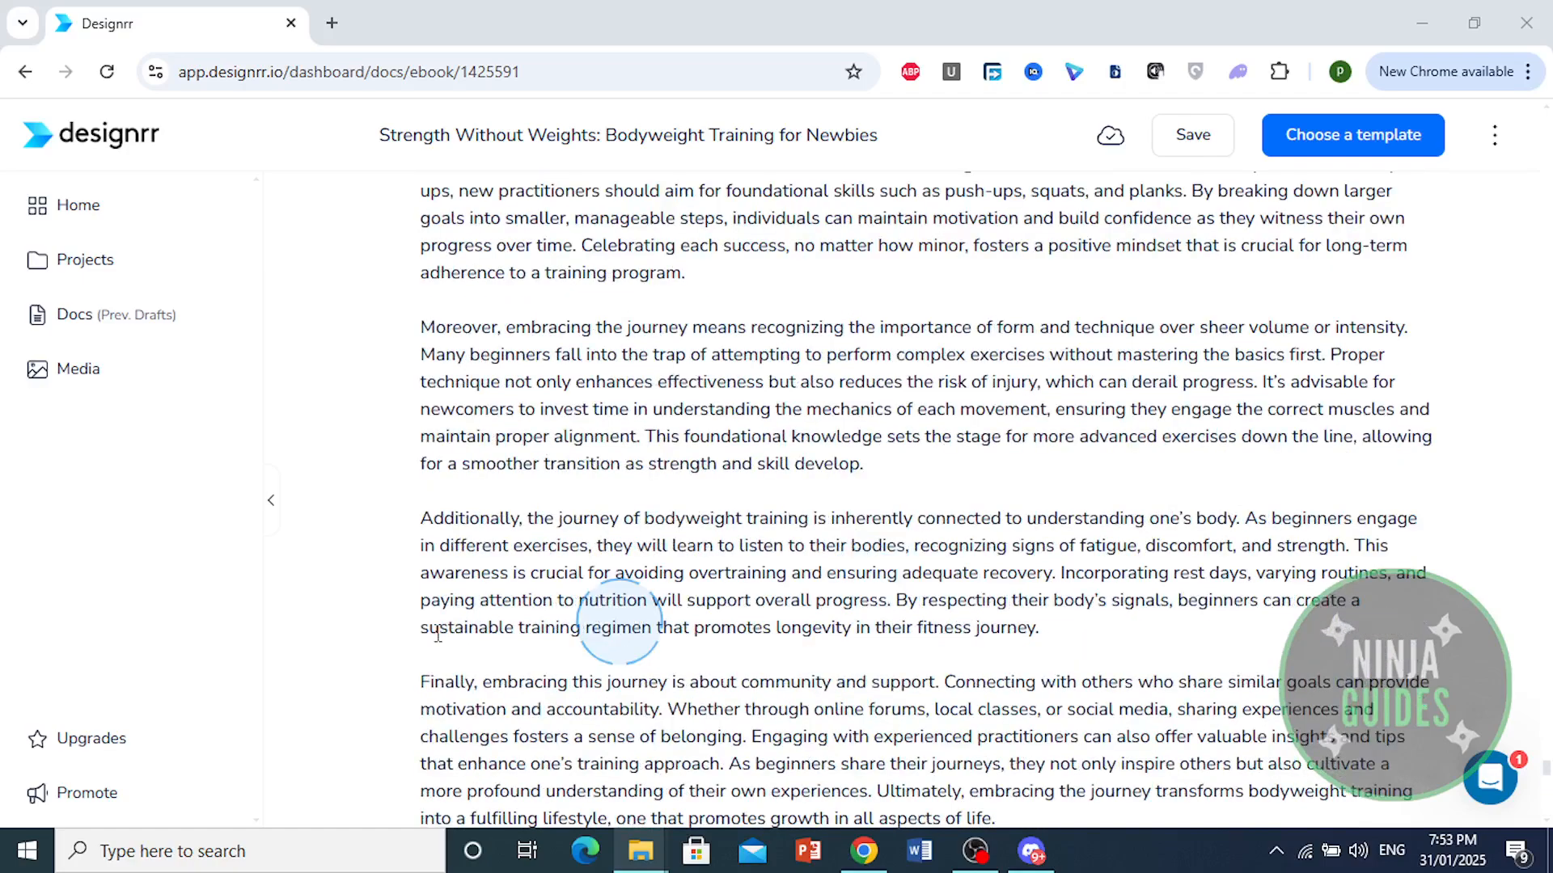
{"action": "scroll", "coordinate": [571, 437], "scroll_direction": "up", "scroll_amount": 20}
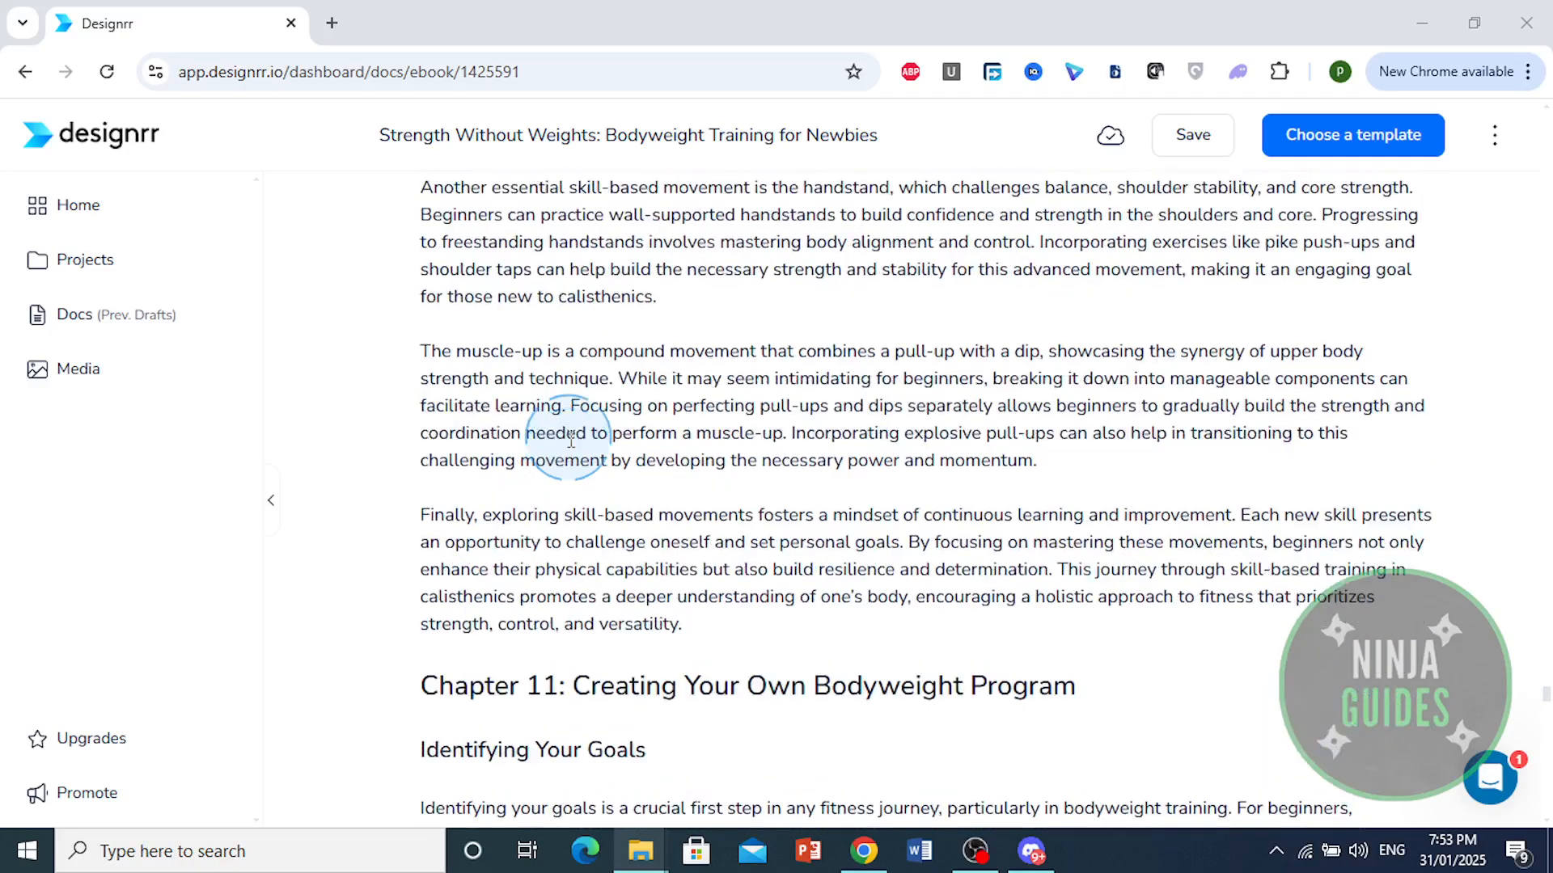
{"action": "scroll", "coordinate": [571, 437], "scroll_direction": "up", "scroll_amount": 20}
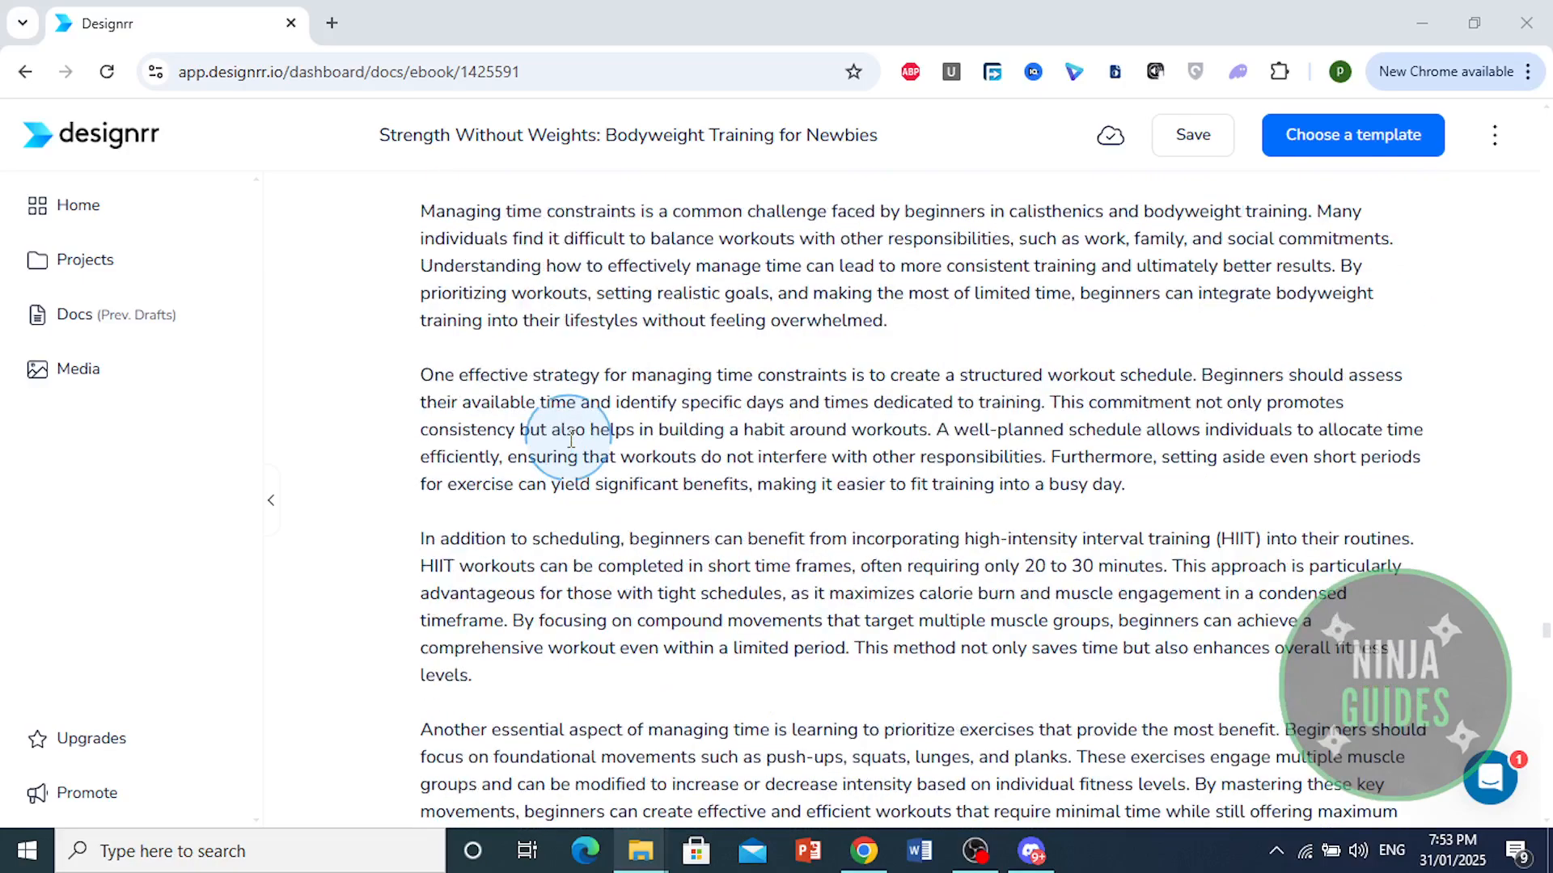
{"action": "scroll", "coordinate": [571, 440], "scroll_direction": "up", "scroll_amount": 20}
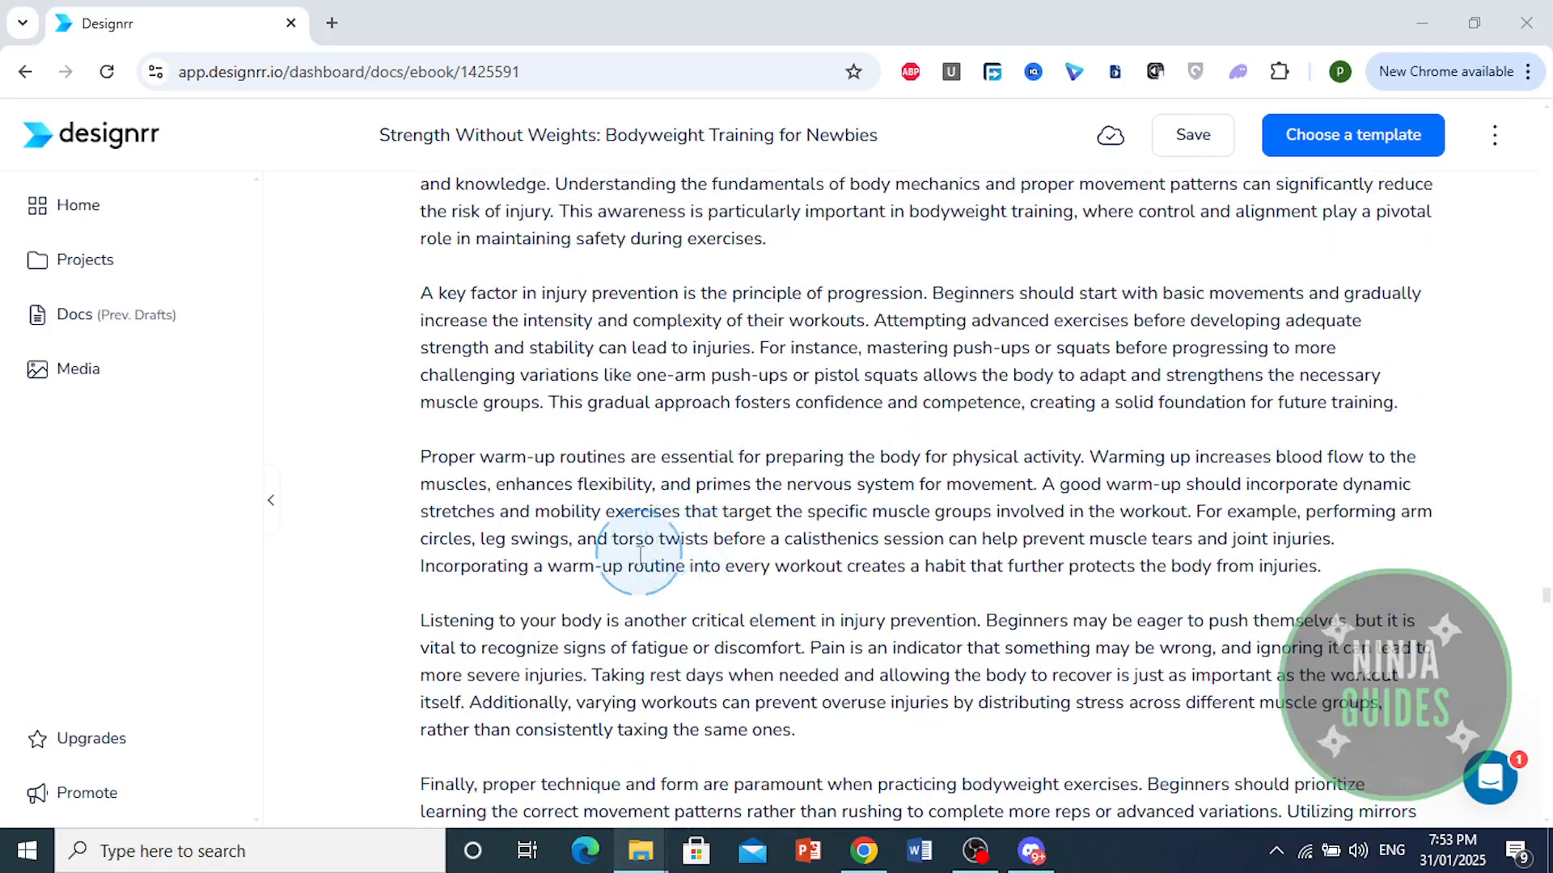
{"action": "scroll", "coordinate": [639, 555], "scroll_direction": "up", "scroll_amount": 6}
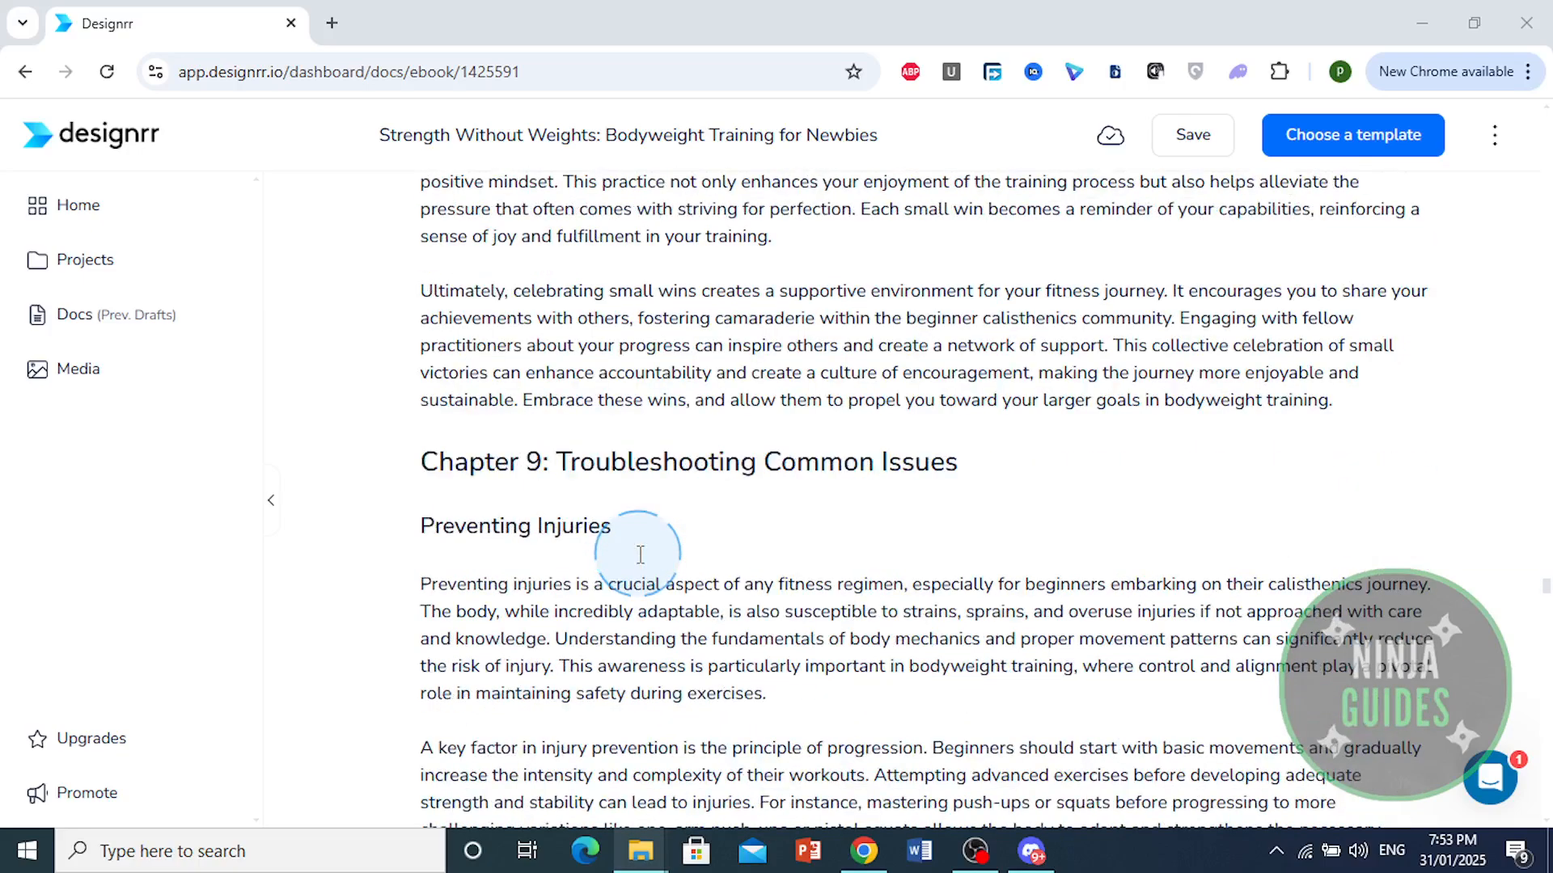
{"action": "scroll", "coordinate": [640, 555], "scroll_direction": "up", "scroll_amount": 3}
{"action": "scroll", "coordinate": [640, 555], "scroll_direction": "up", "scroll_amount": 4}
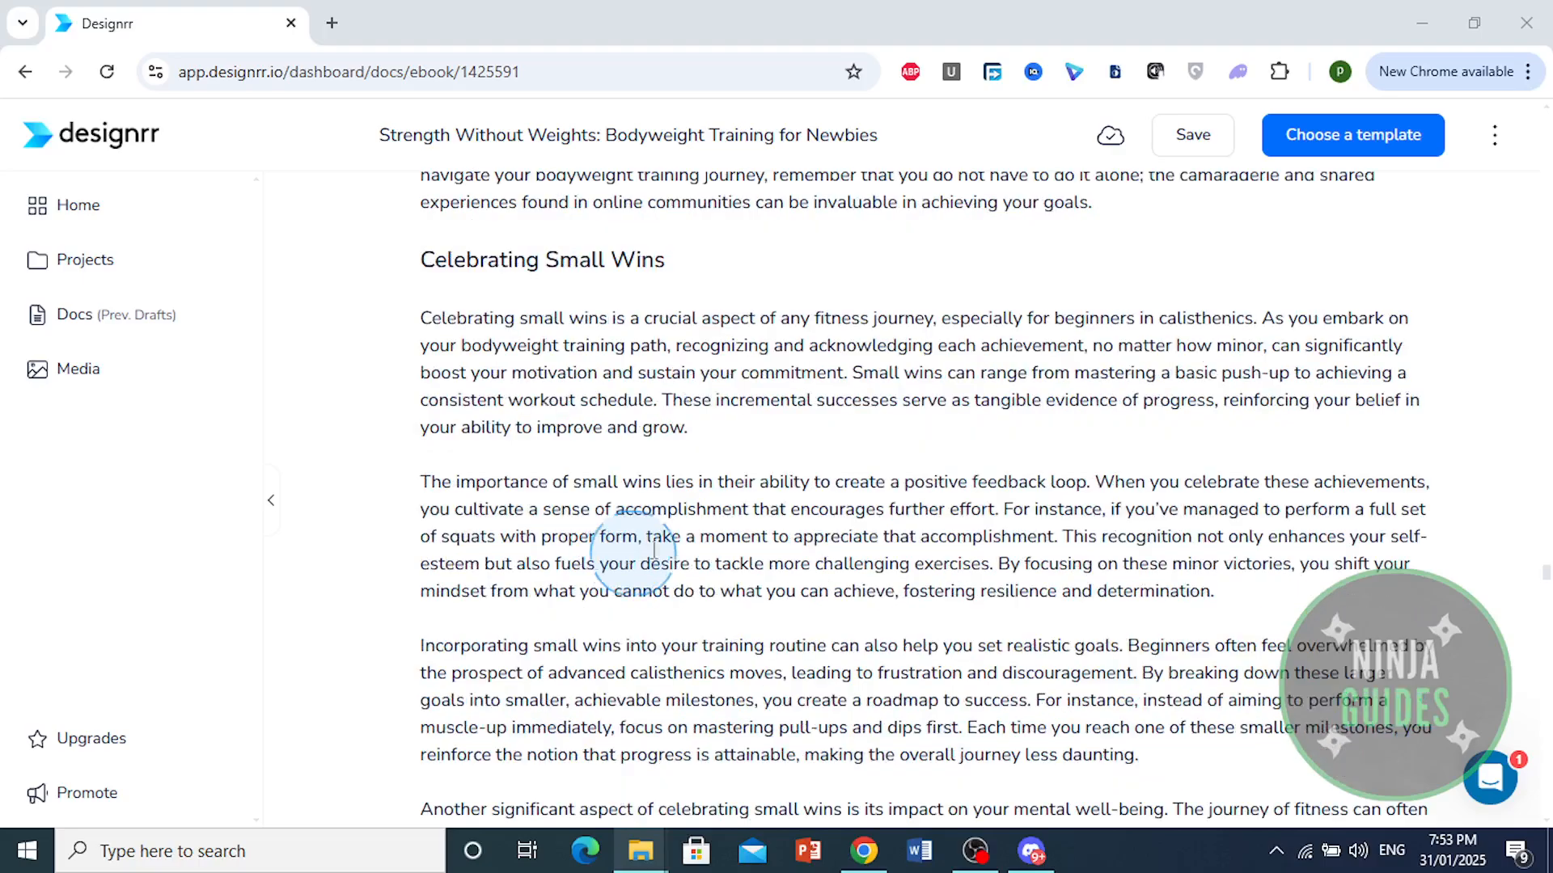
{"action": "scroll", "coordinate": [655, 551], "scroll_direction": "up", "scroll_amount": 7}
{"action": "left_click", "coordinate": [1549, 447]}
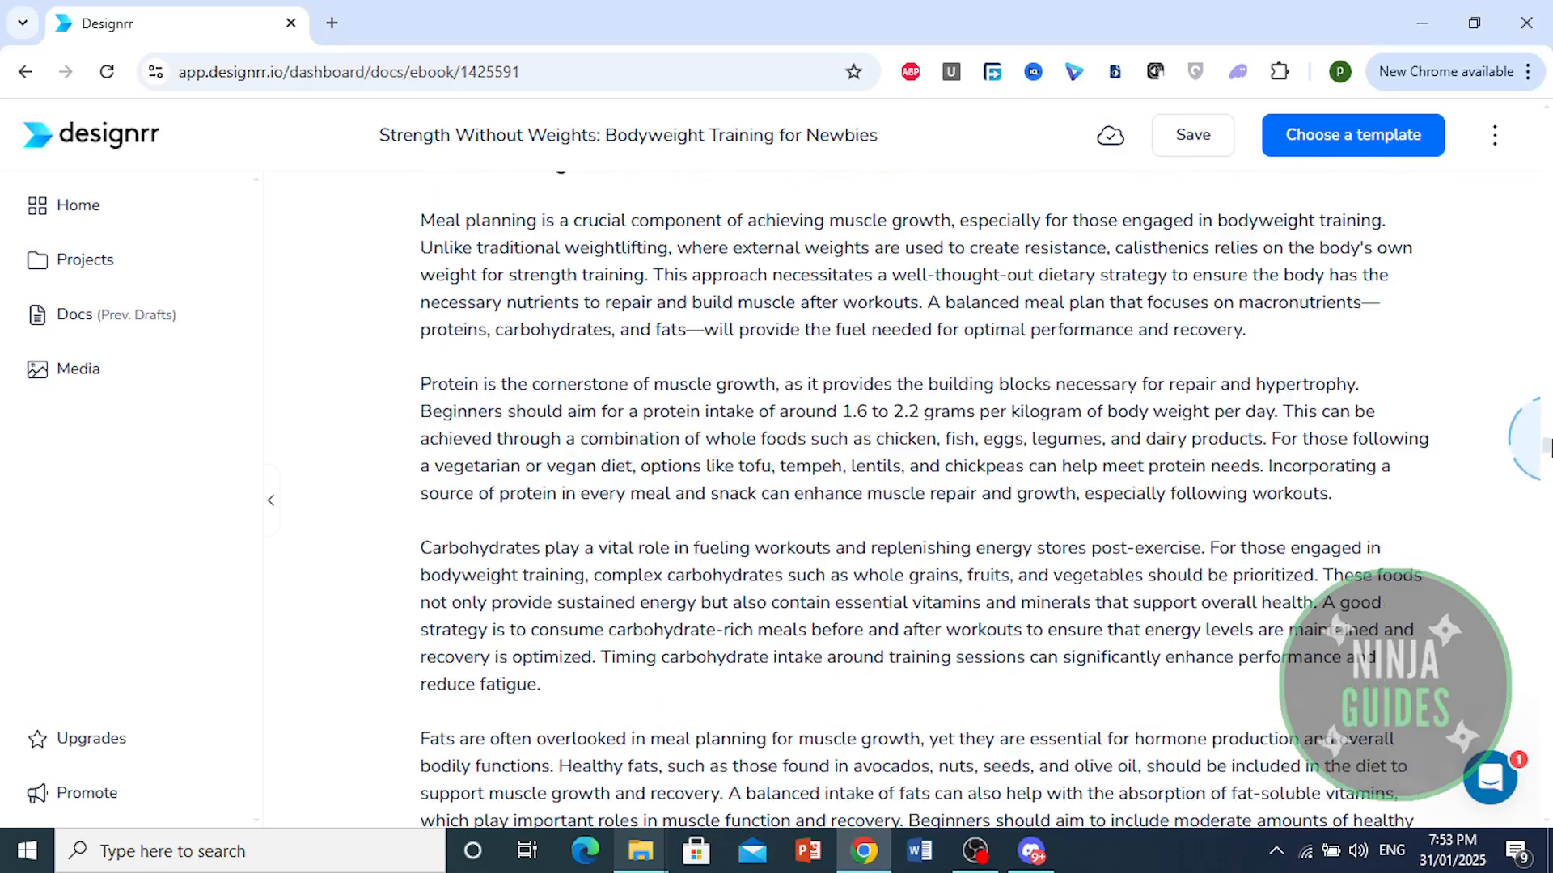
{"action": "left_click_drag", "start_coordinate": [1549, 441], "coordinate": [1550, 316]}
{"action": "scroll", "coordinate": [989, 594], "scroll_direction": "down", "scroll_amount": 10}
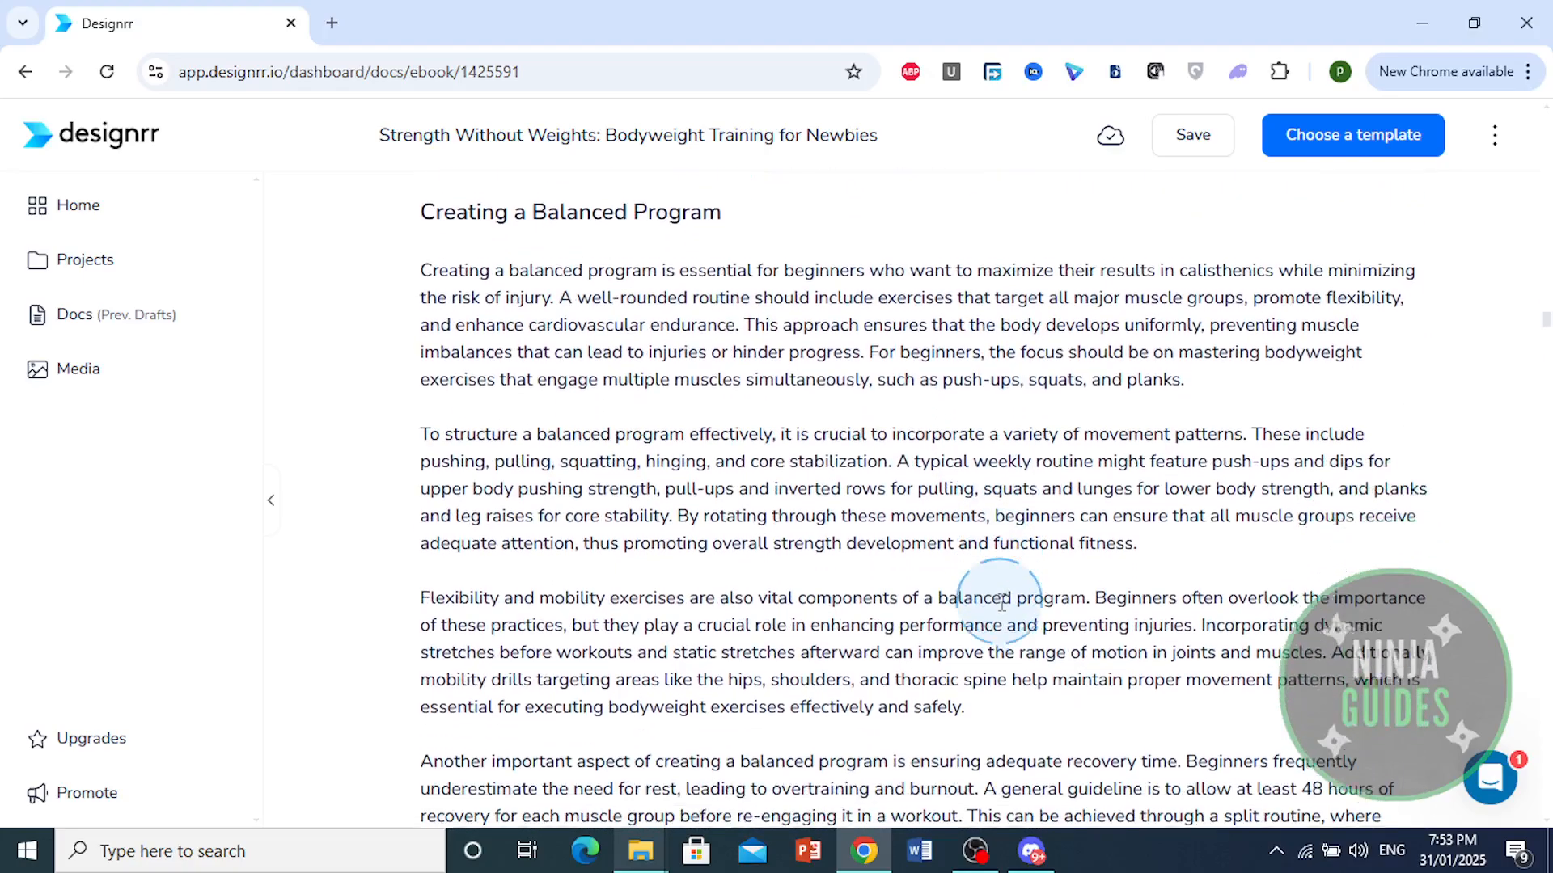
{"action": "scroll", "coordinate": [954, 588], "scroll_direction": "down", "scroll_amount": 15}
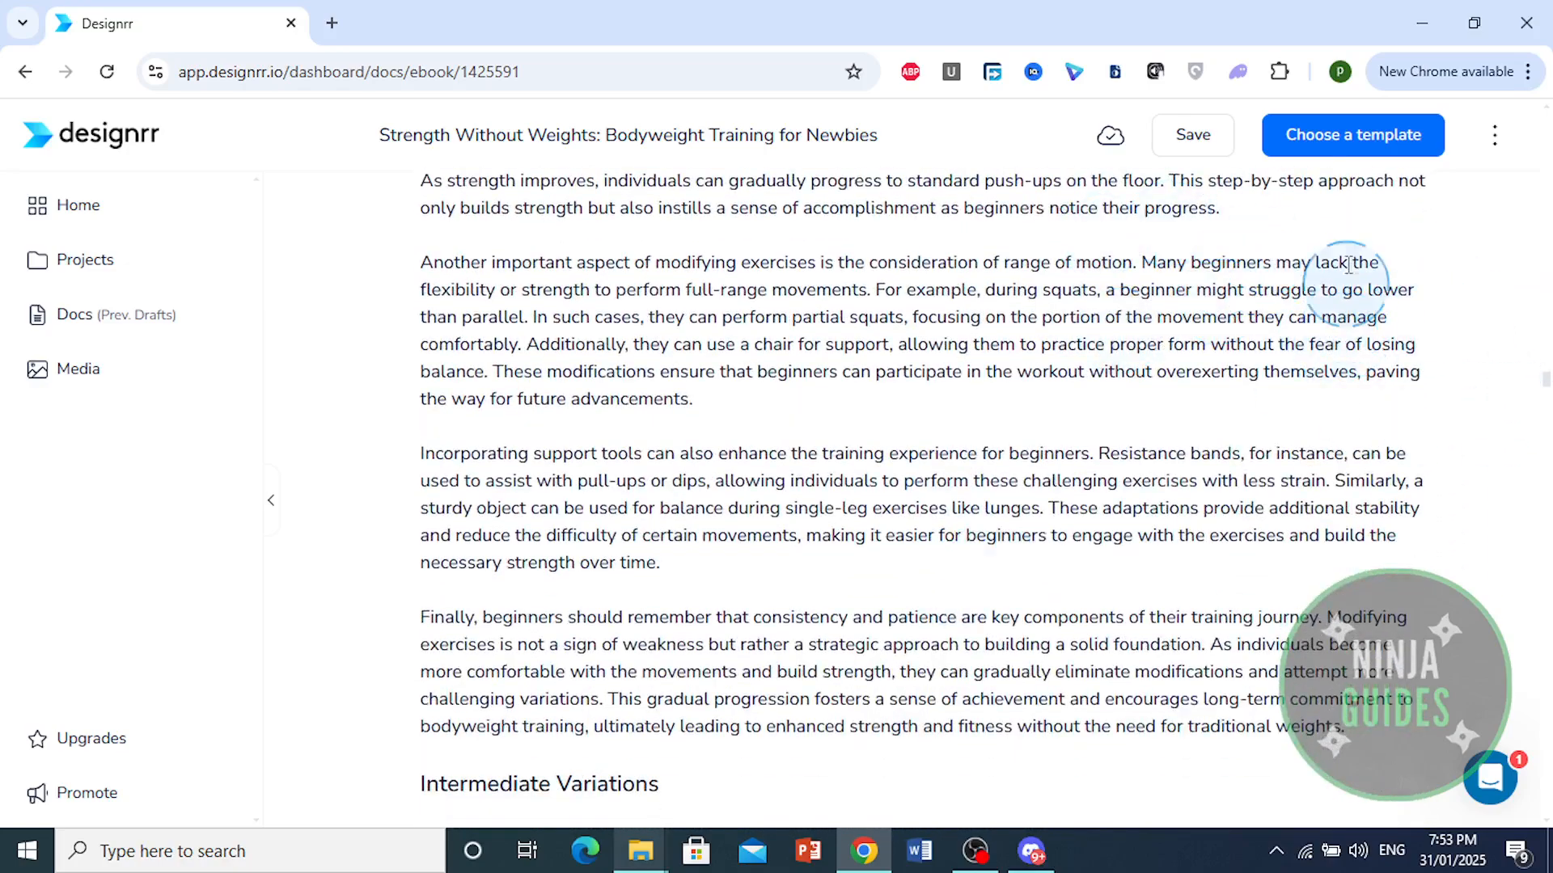
Proceed to choosing a template for the eBook and browse the standard Health & wellness and Training and Development designs
{"action": "left_click", "coordinate": [1384, 145]}
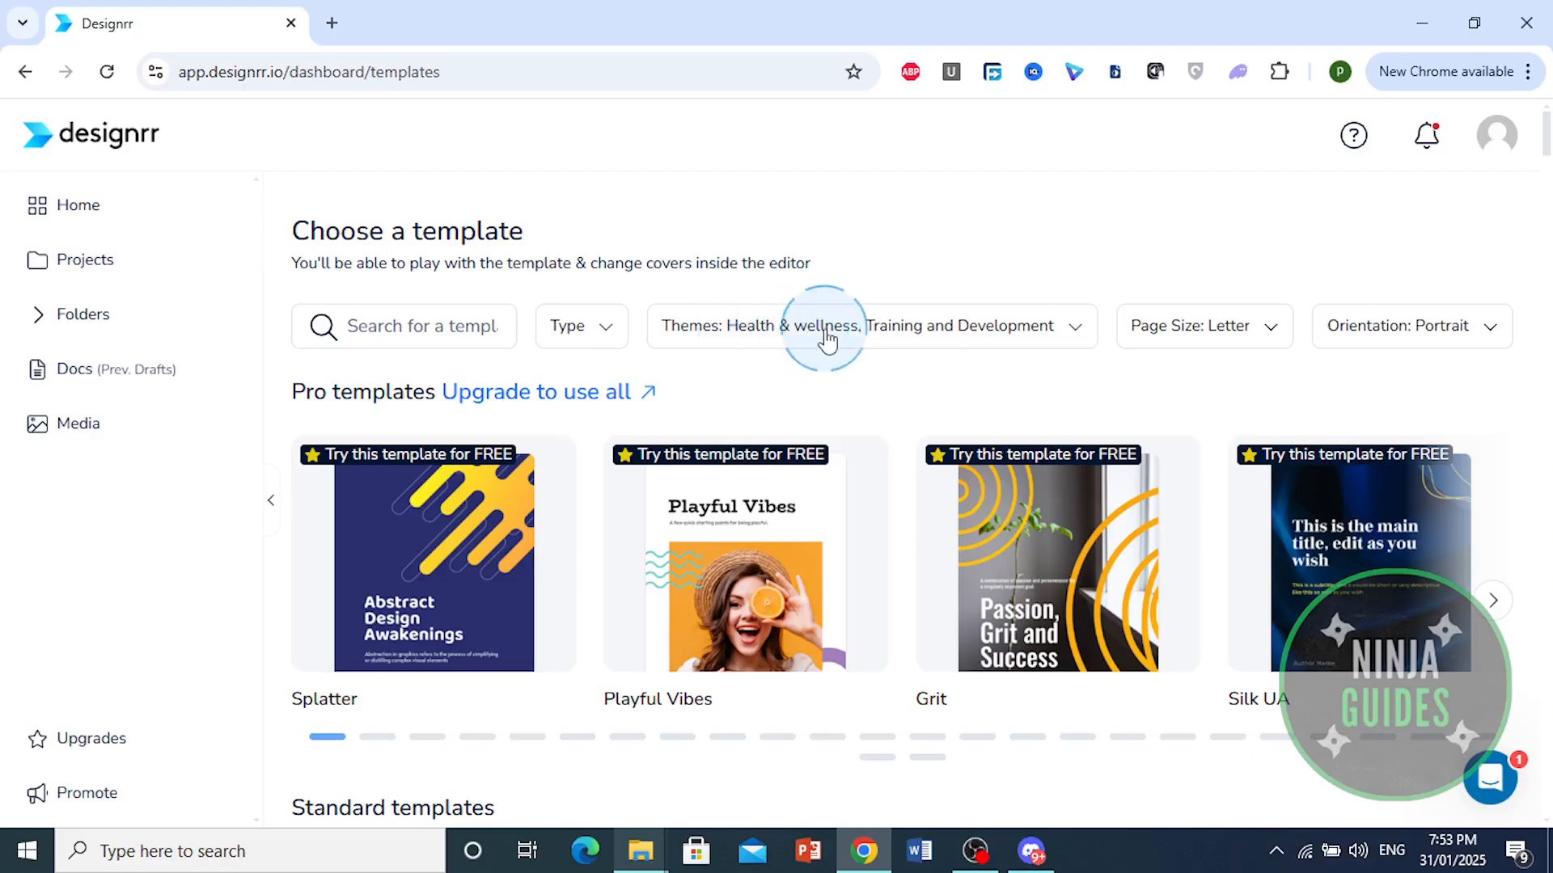
{"action": "scroll", "coordinate": [639, 404], "scroll_direction": "down", "scroll_amount": 5}
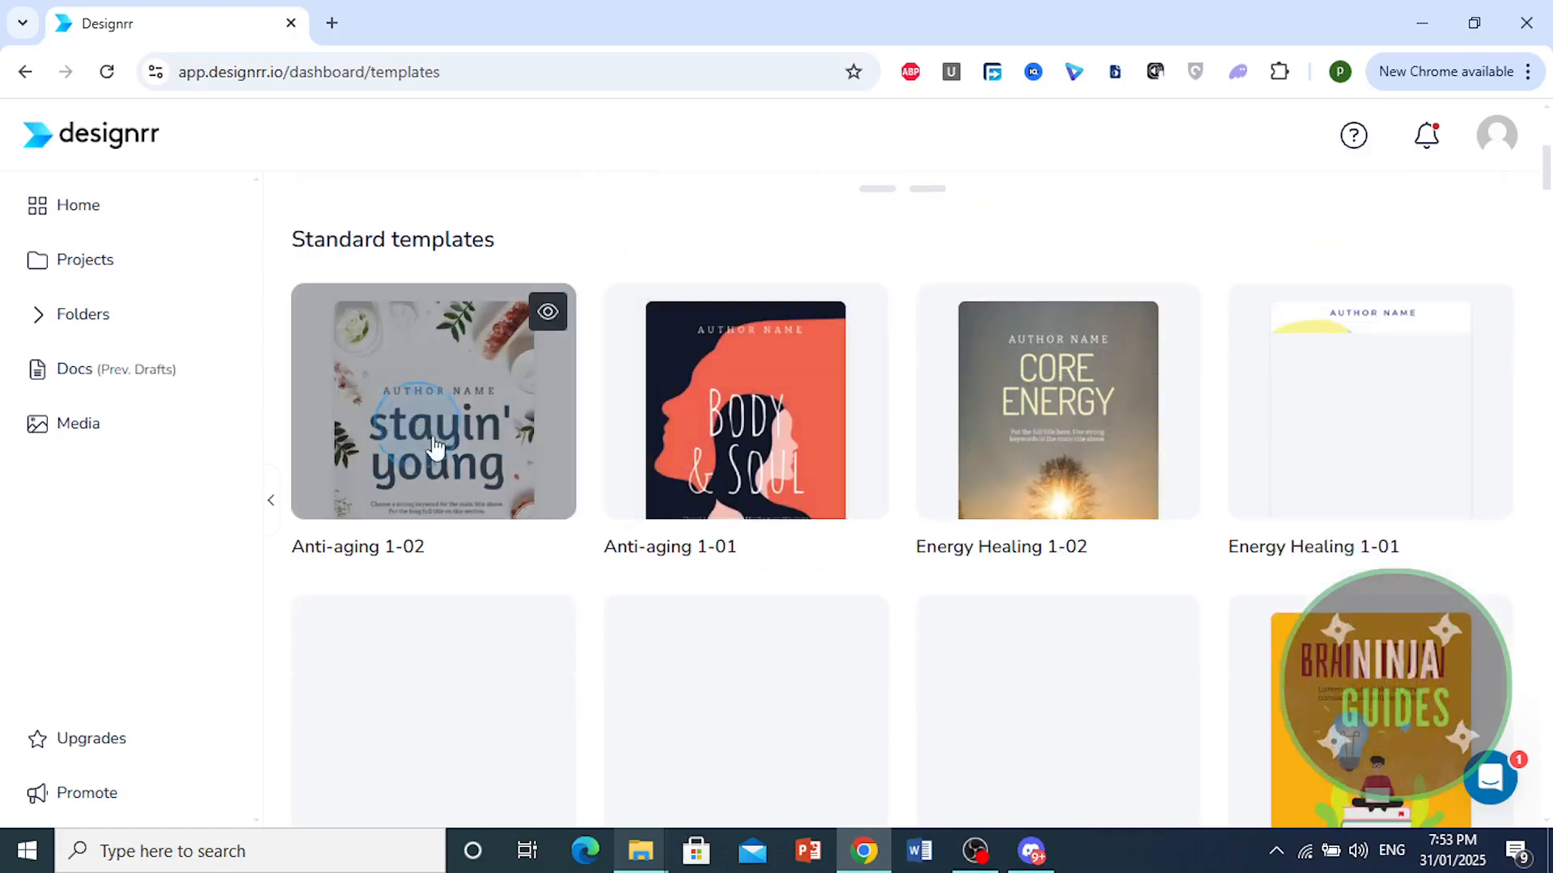
{"action": "scroll", "coordinate": [607, 420], "scroll_direction": "down", "scroll_amount": 1}
{"action": "scroll", "coordinate": [809, 481], "scroll_direction": "down", "scroll_amount": 1}
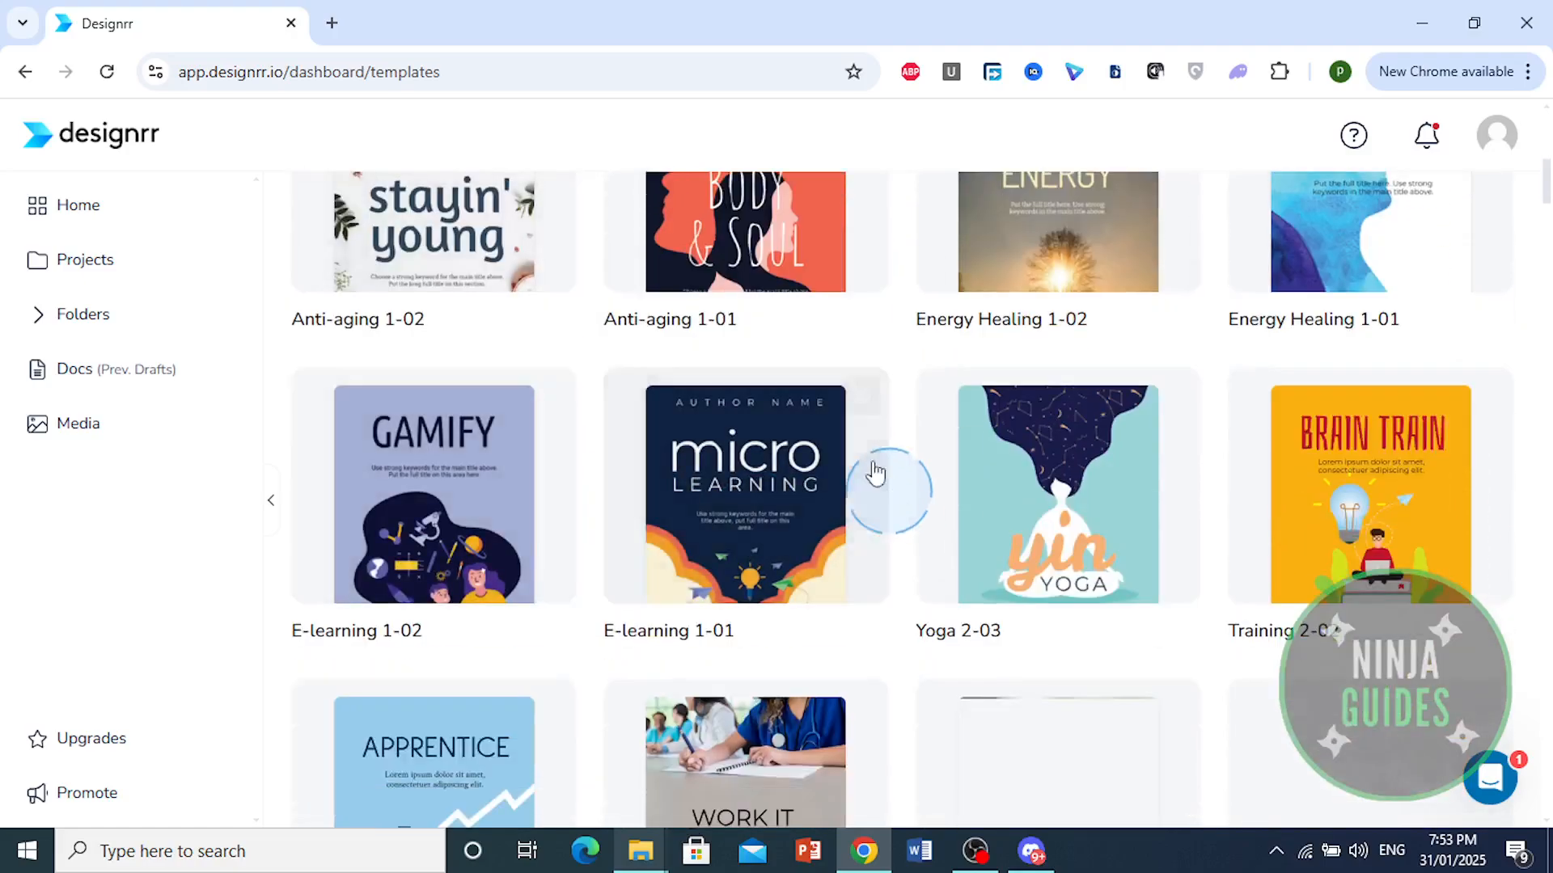
{"action": "scroll", "coordinate": [954, 485], "scroll_direction": "down", "scroll_amount": 2}
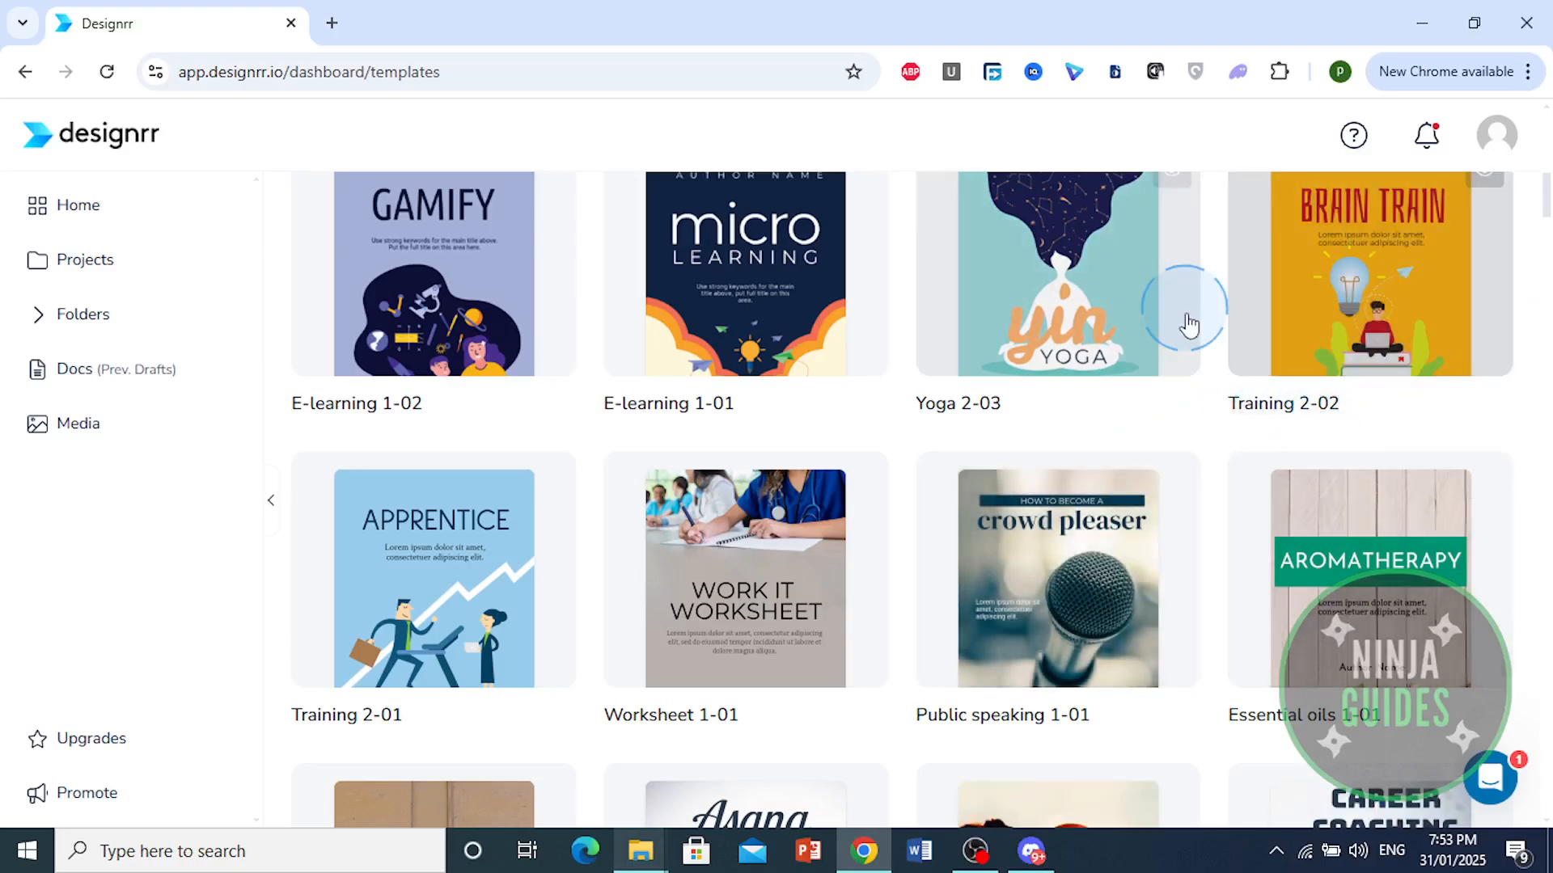
{"action": "scroll", "coordinate": [1387, 298], "scroll_direction": "down", "scroll_amount": 3}
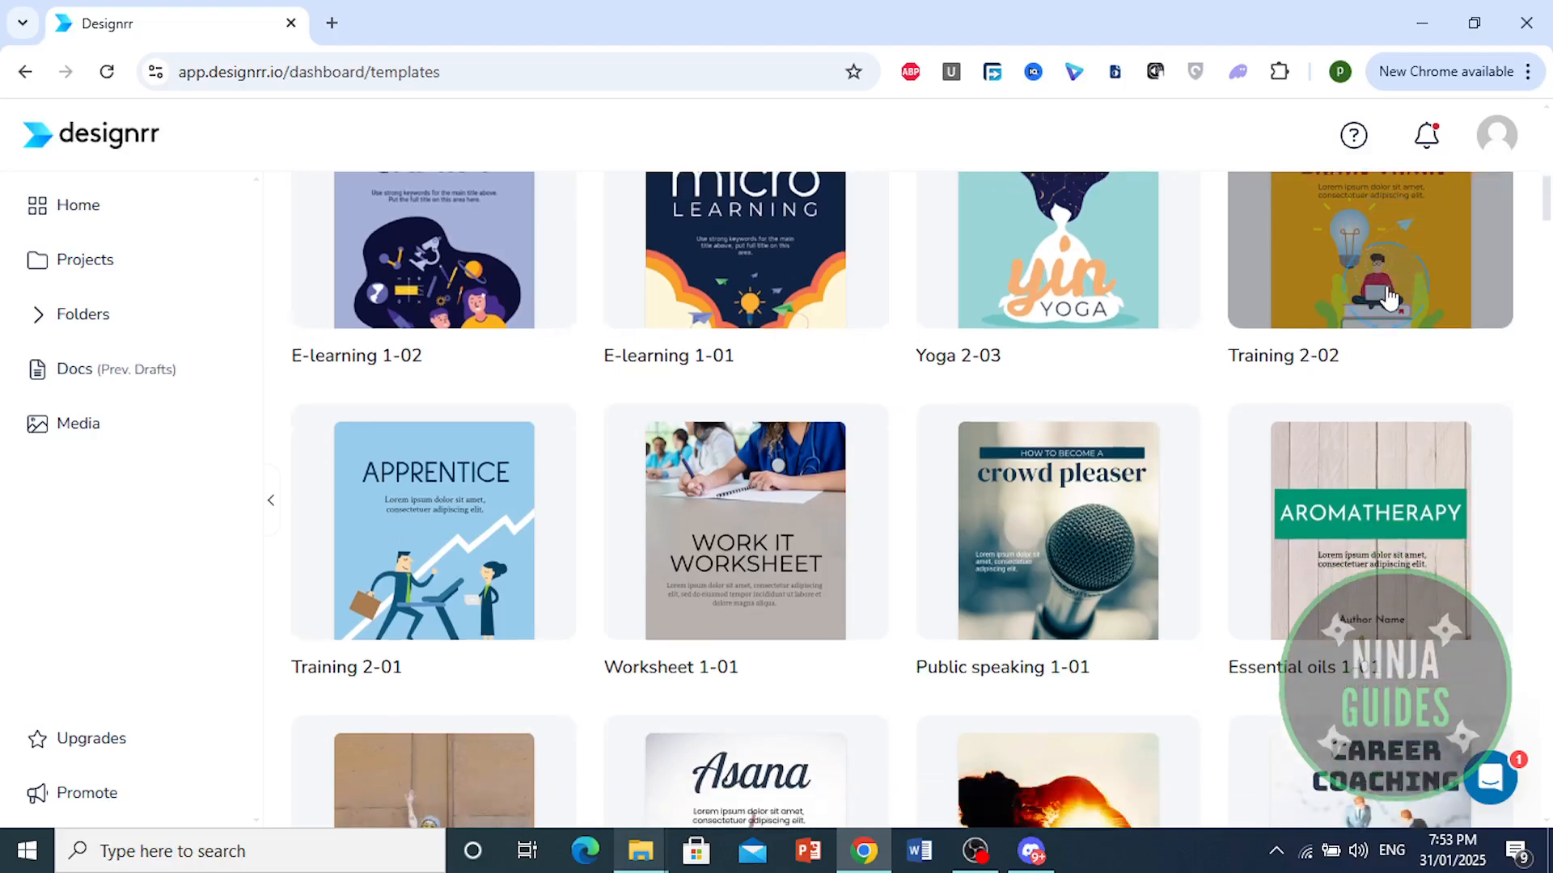
{"action": "scroll", "coordinate": [1007, 495], "scroll_direction": "up", "scroll_amount": 4}
{"action": "scroll", "coordinate": [1007, 496], "scroll_direction": "up", "scroll_amount": 3}
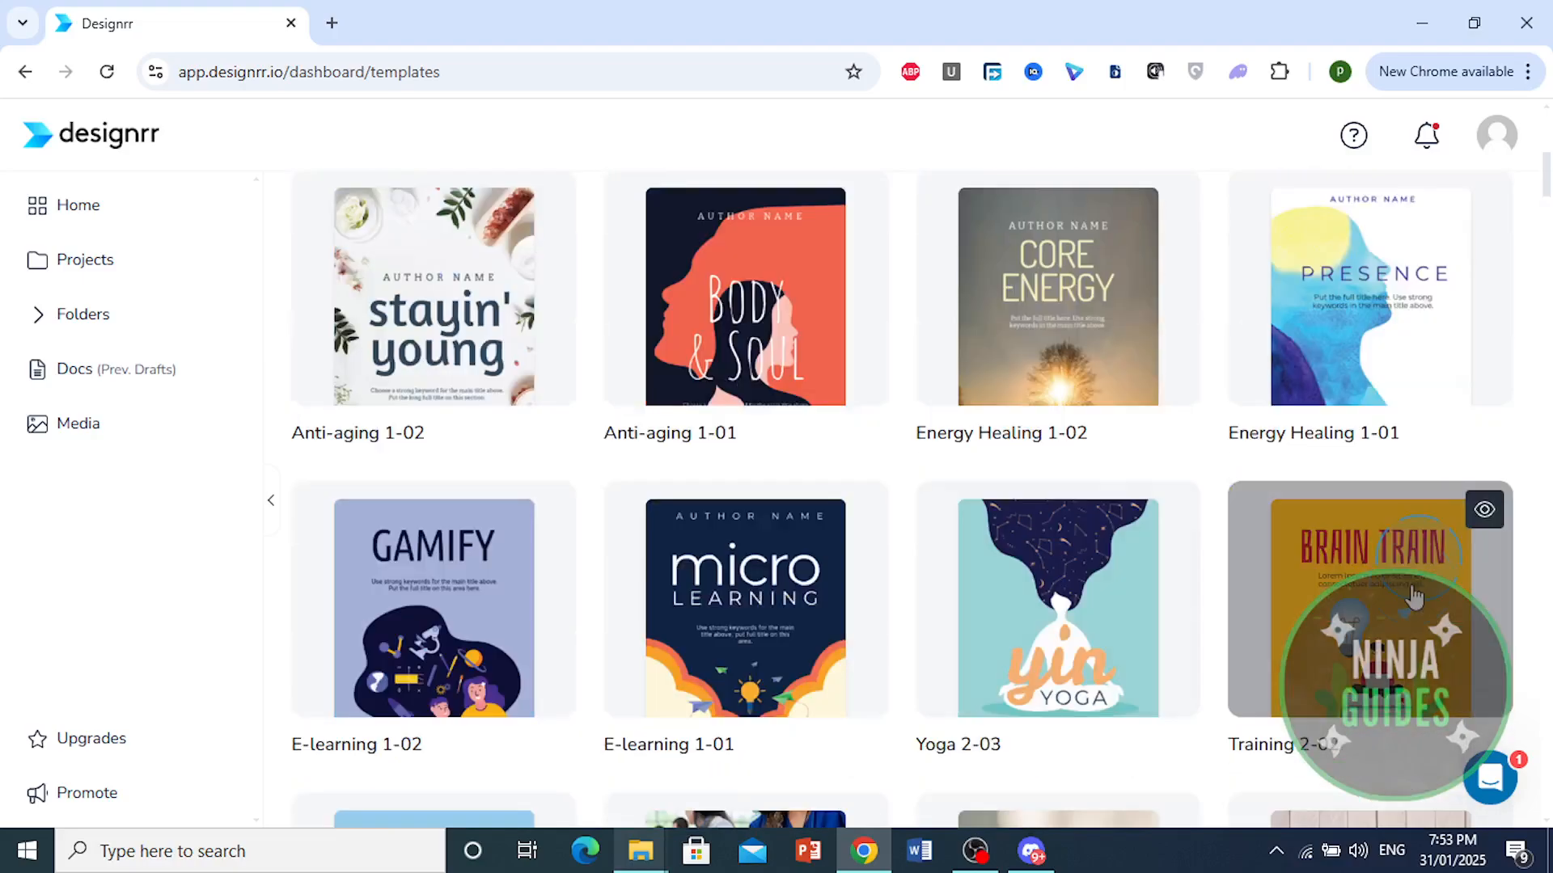
{"action": "scroll", "coordinate": [894, 467], "scroll_direction": "up", "scroll_amount": 3}
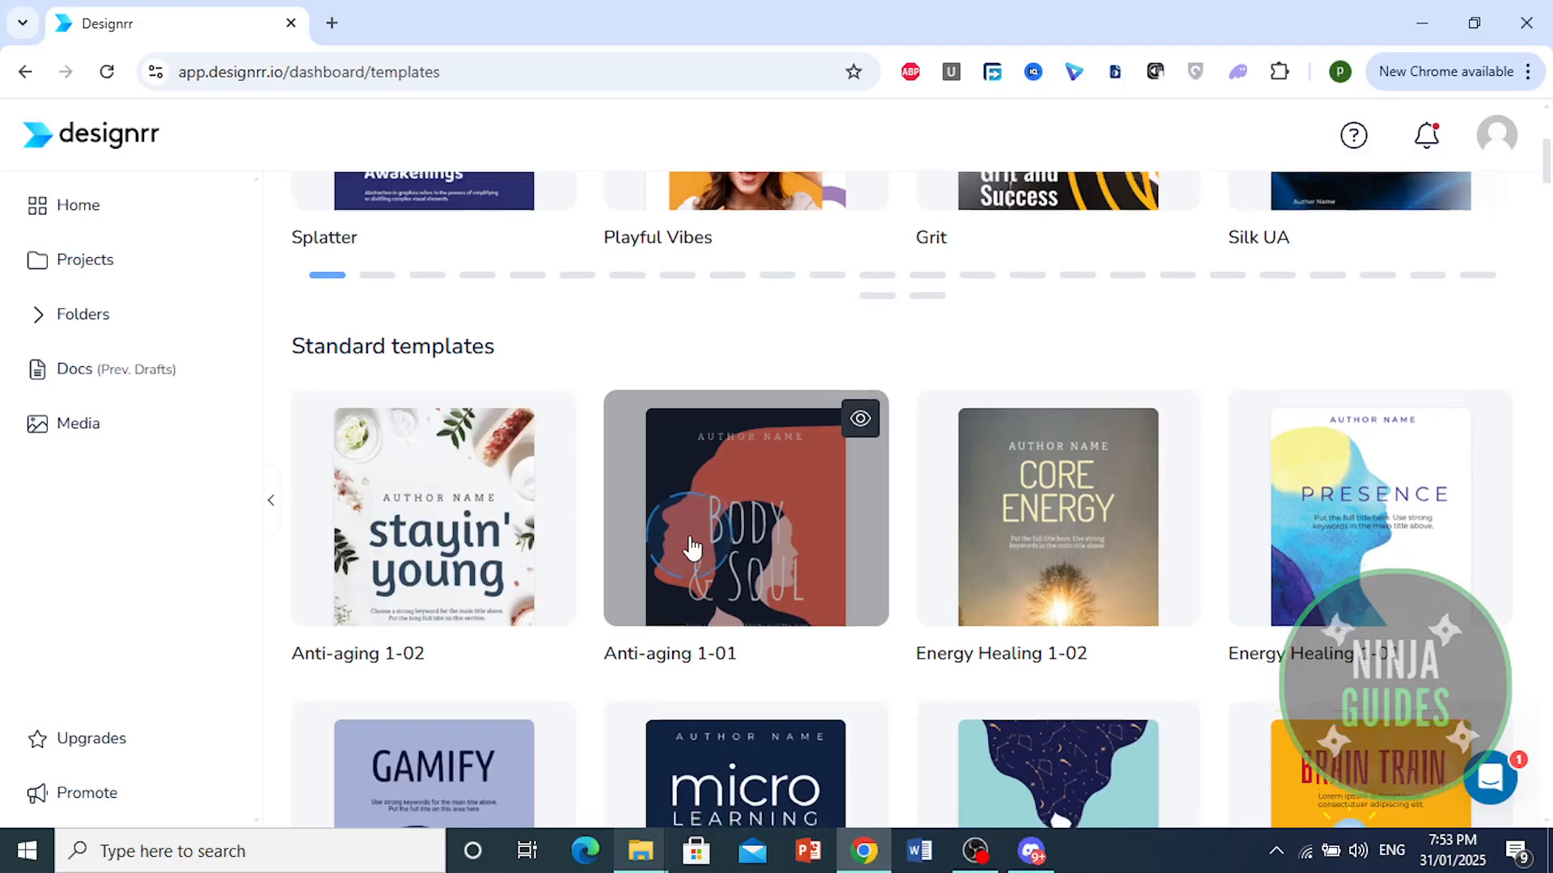
Apply the standard template Training 2-02 to the eBook and load it in the editor
{"action": "scroll", "coordinate": [1310, 662], "scroll_direction": "down", "scroll_amount": 3}
{"action": "left_click", "coordinate": [653, 433]}
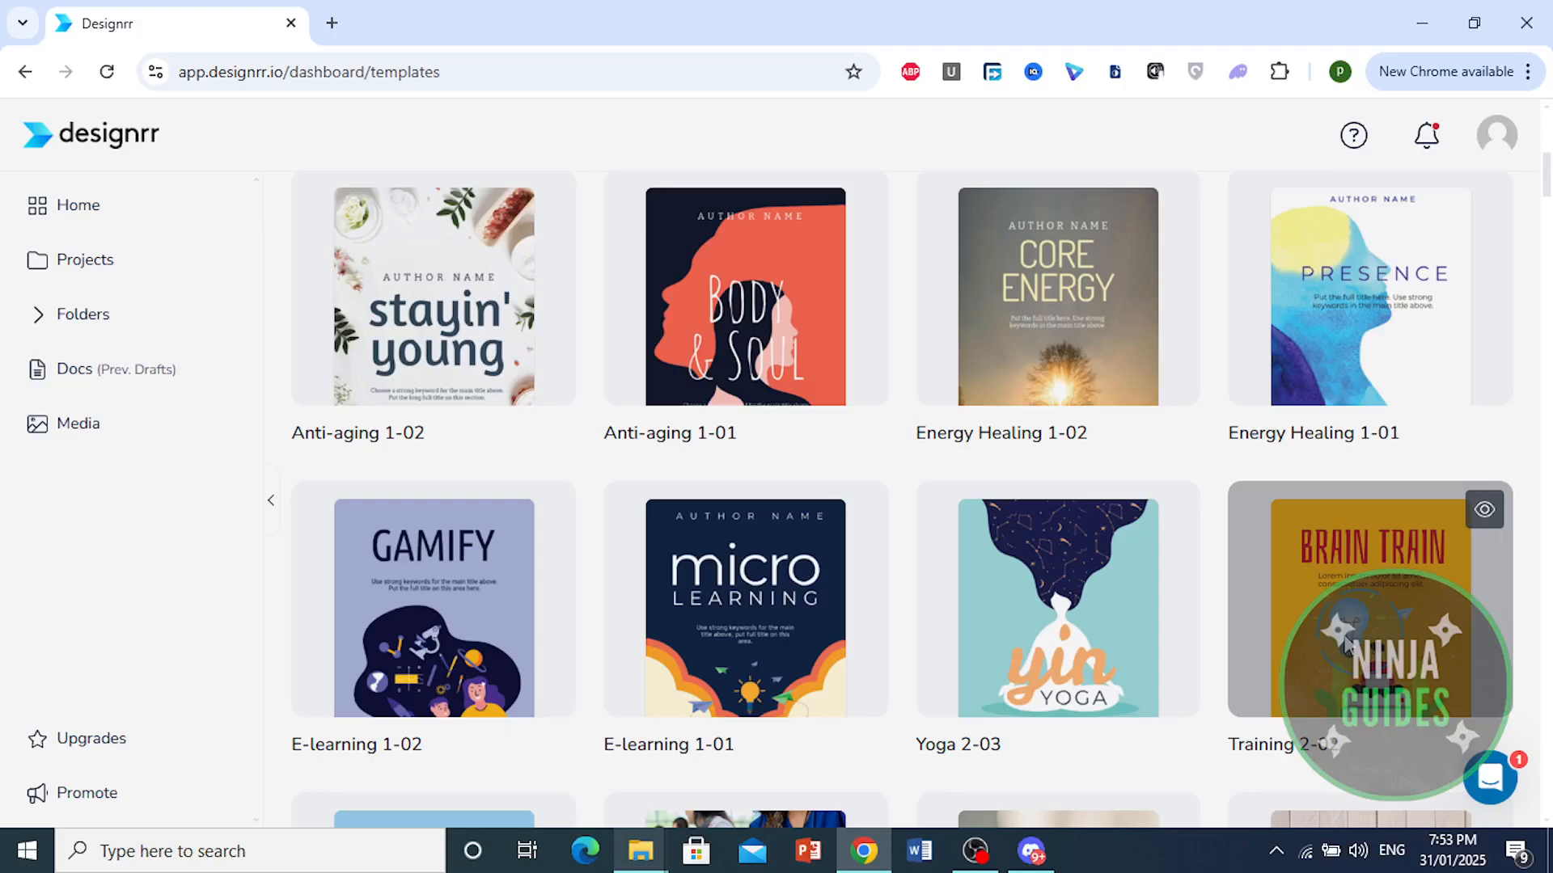
{"action": "left_click", "coordinate": [1349, 662]}
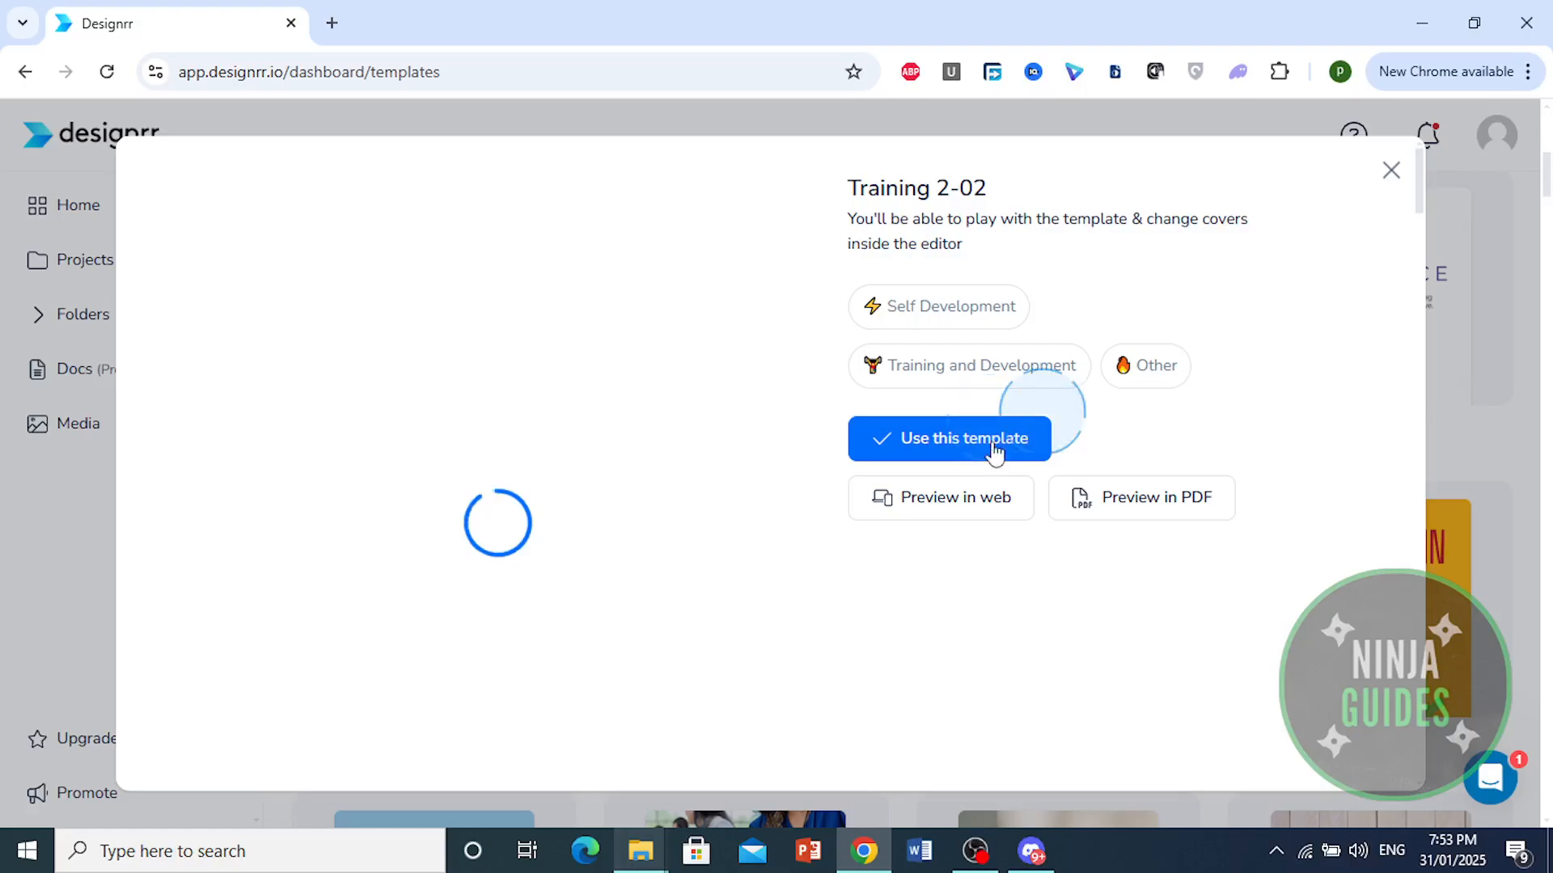
{"action": "left_click", "coordinate": [936, 456]}
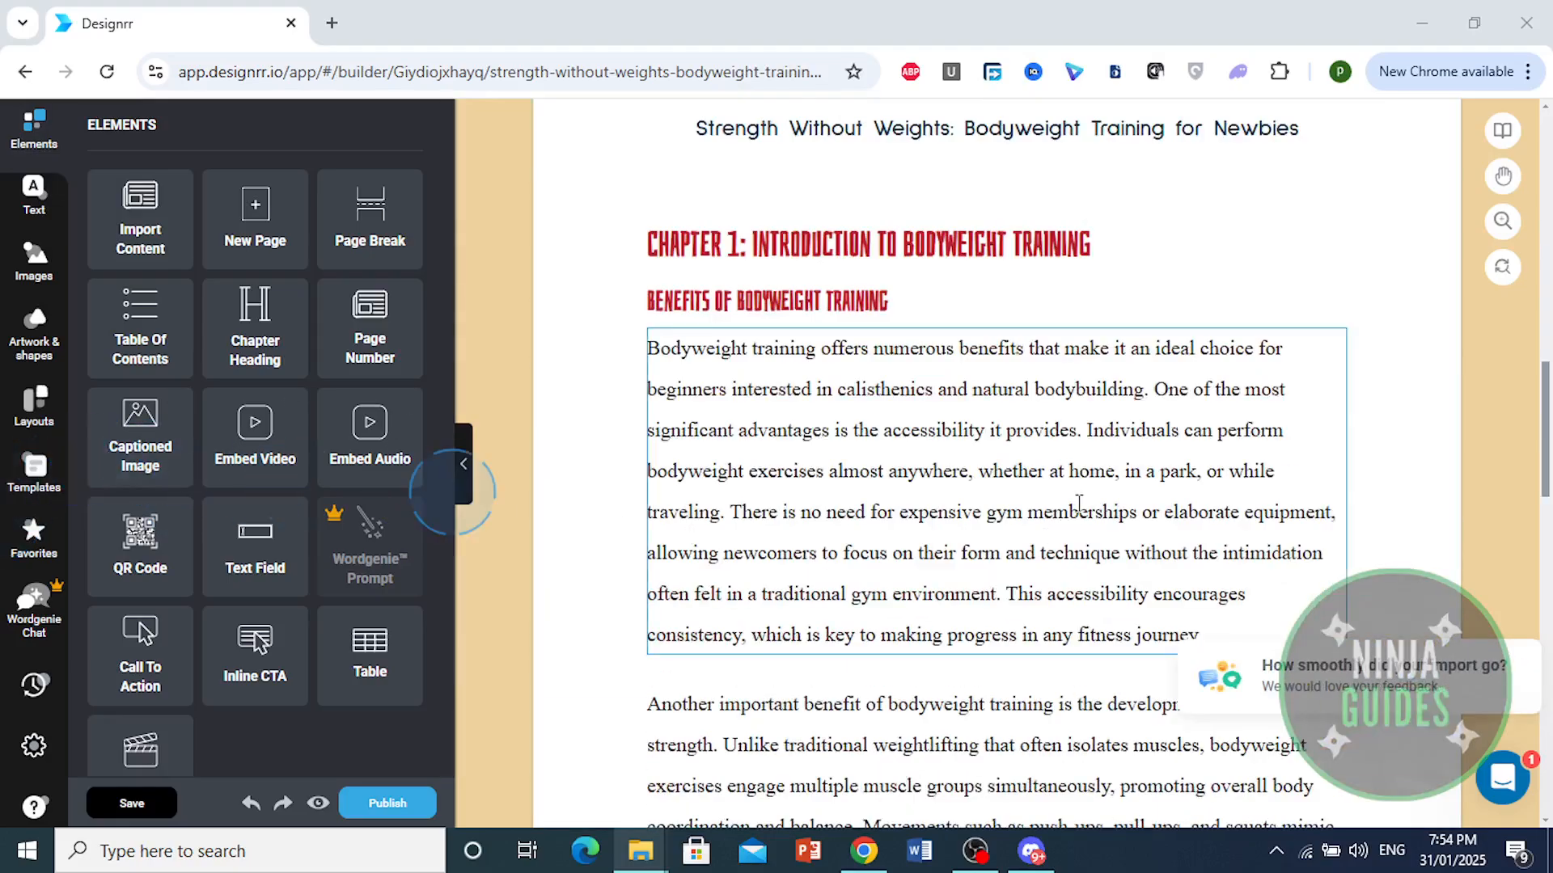
Examine the eBook's Brain Train cover, author line, Chapter 1 headings and following page layout in the applied template
{"action": "scroll", "coordinate": [1039, 500], "scroll_direction": "up", "scroll_amount": 8}
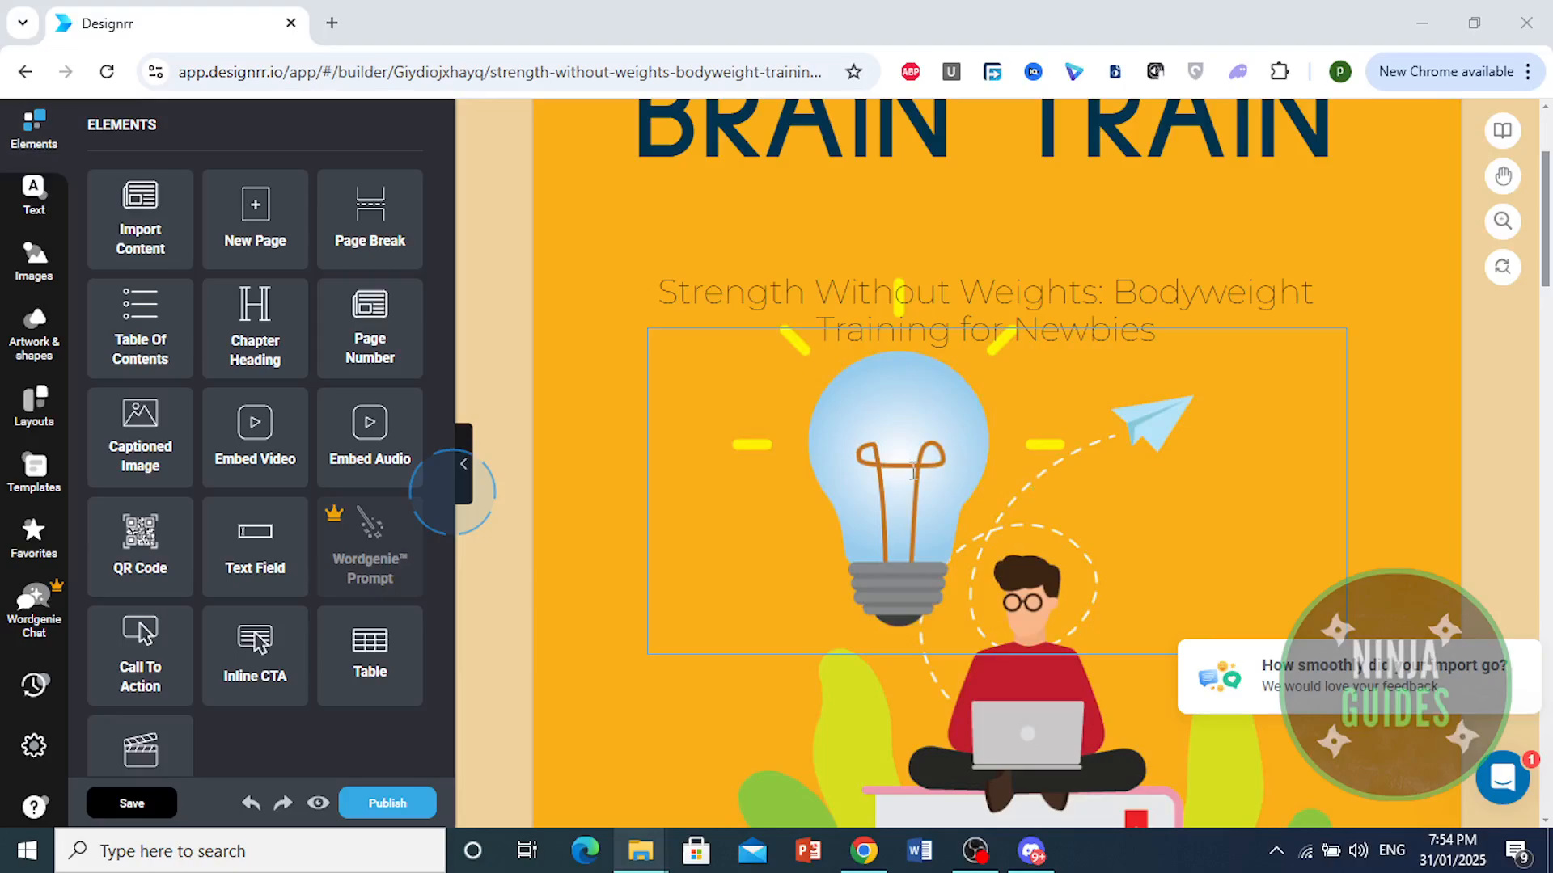
{"action": "scroll", "coordinate": [820, 394], "scroll_direction": "up", "scroll_amount": 2}
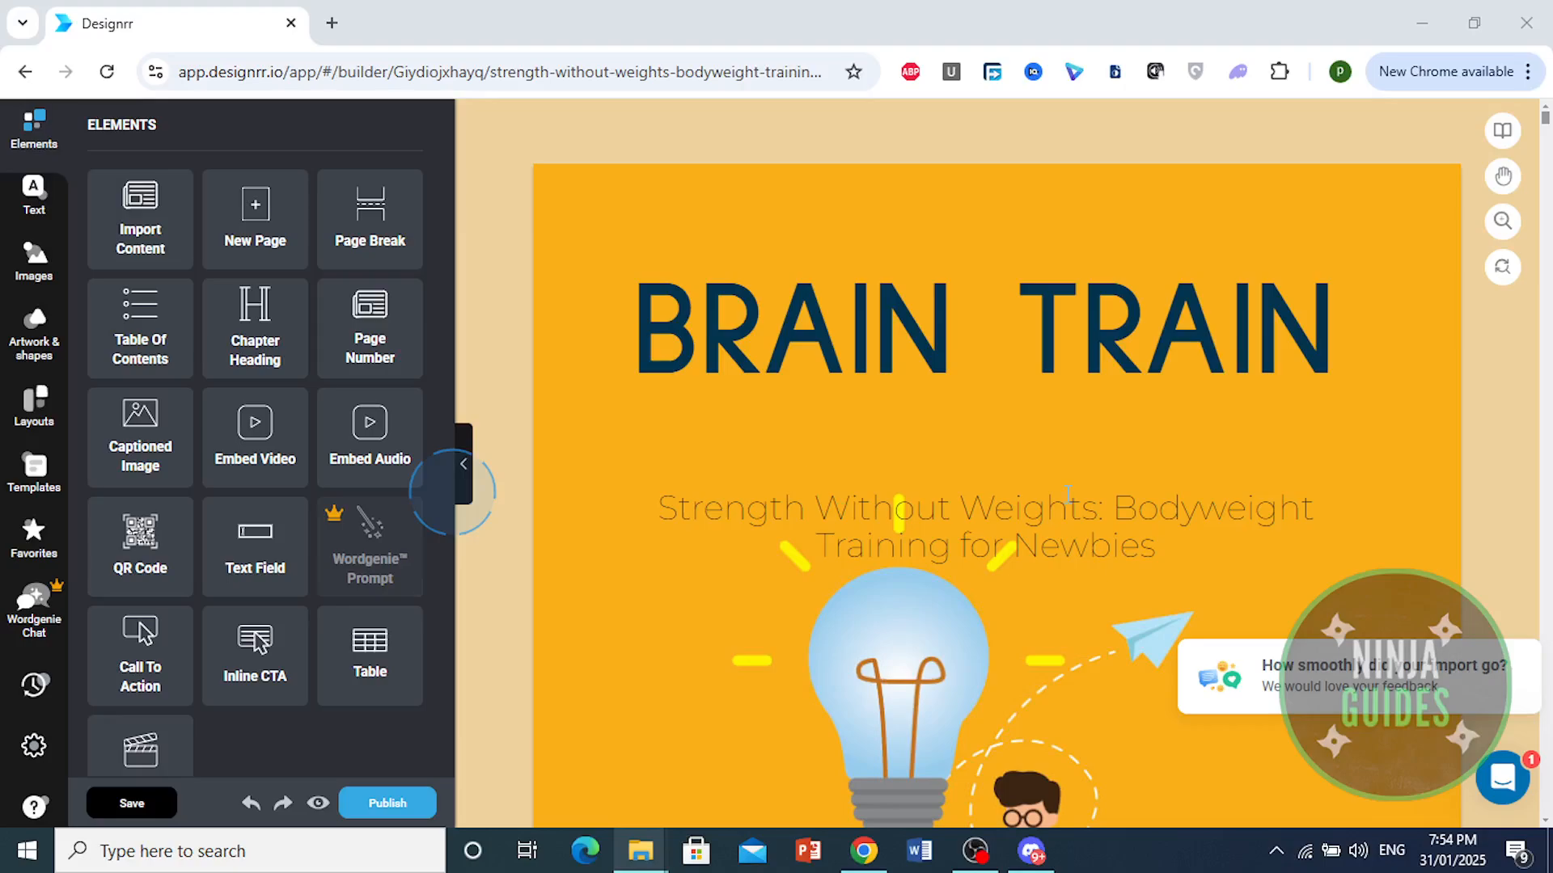
{"action": "scroll", "coordinate": [1171, 512], "scroll_direction": "down", "scroll_amount": 8}
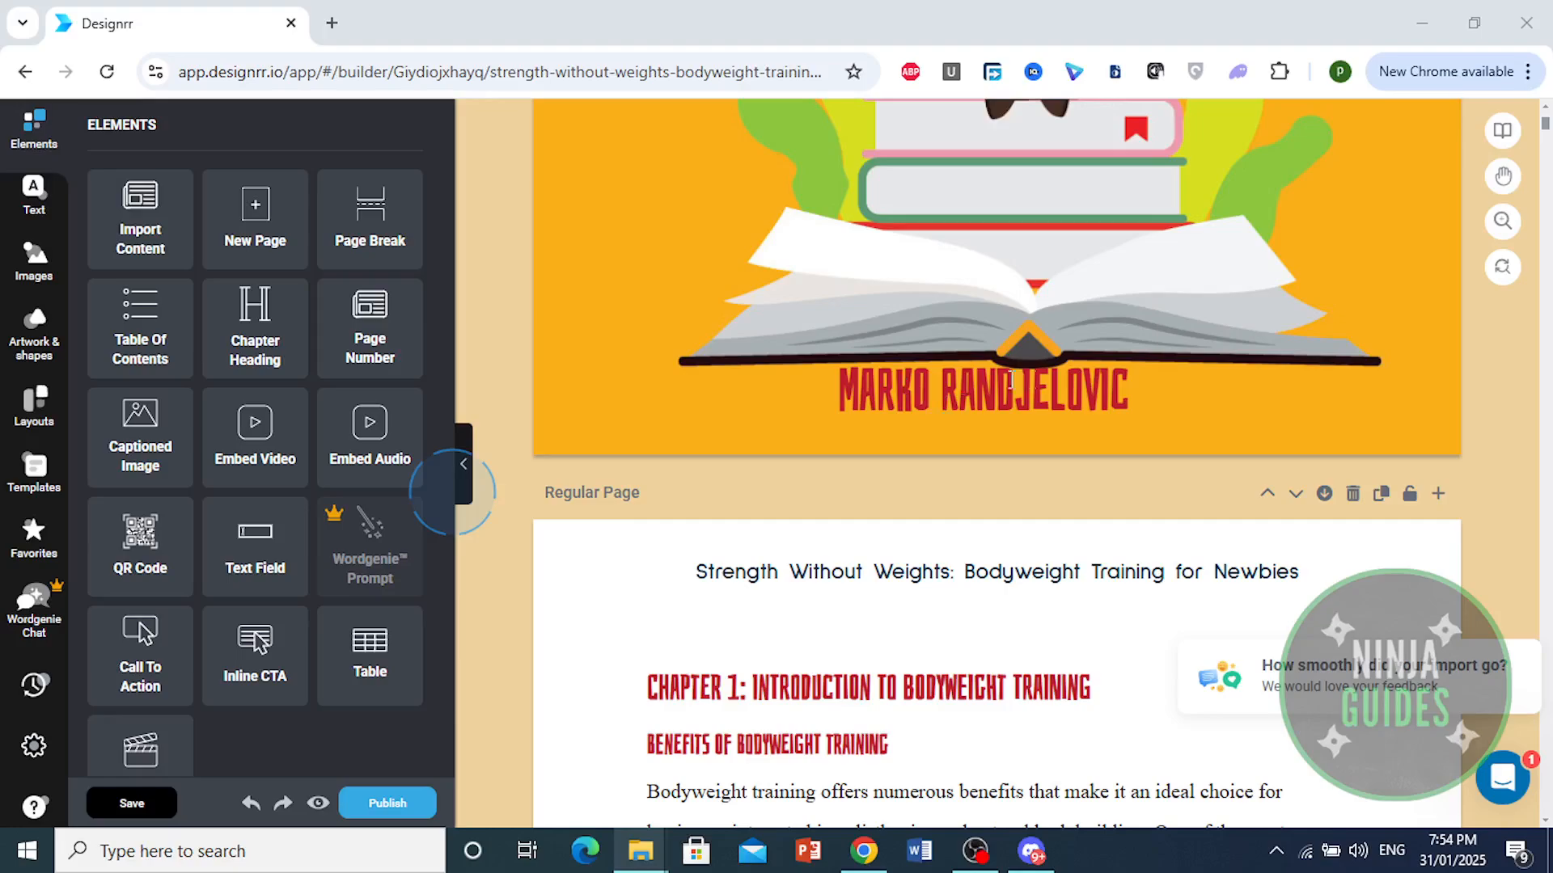
{"action": "scroll", "coordinate": [1019, 412], "scroll_direction": "down", "scroll_amount": 5}
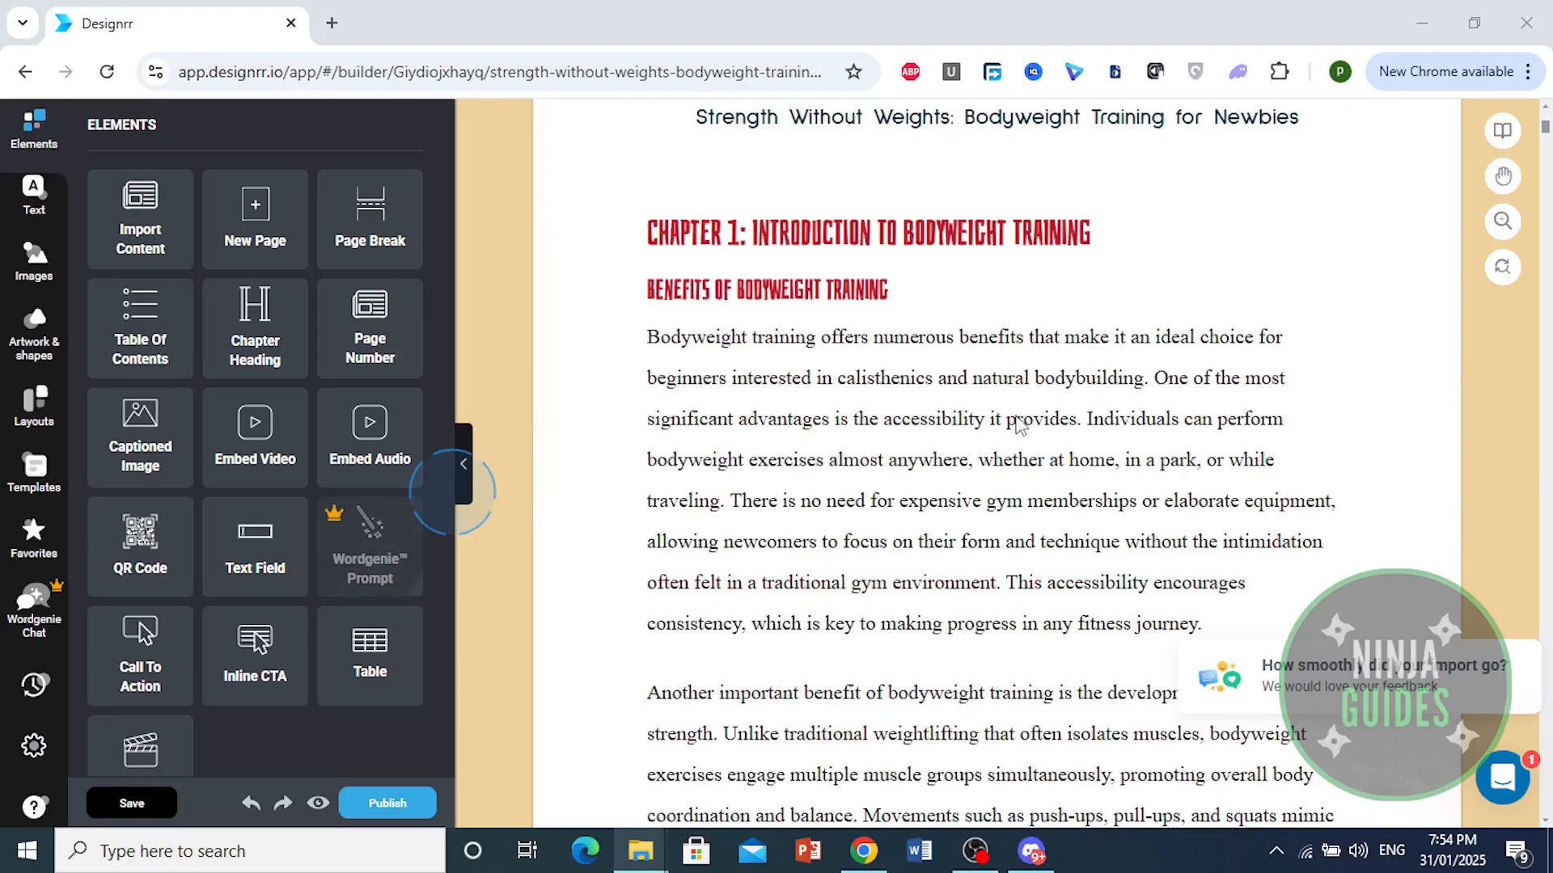
{"action": "scroll", "coordinate": [1018, 426], "scroll_direction": "down", "scroll_amount": 8}
{"action": "scroll", "coordinate": [849, 452], "scroll_direction": "down", "scroll_amount": 4}
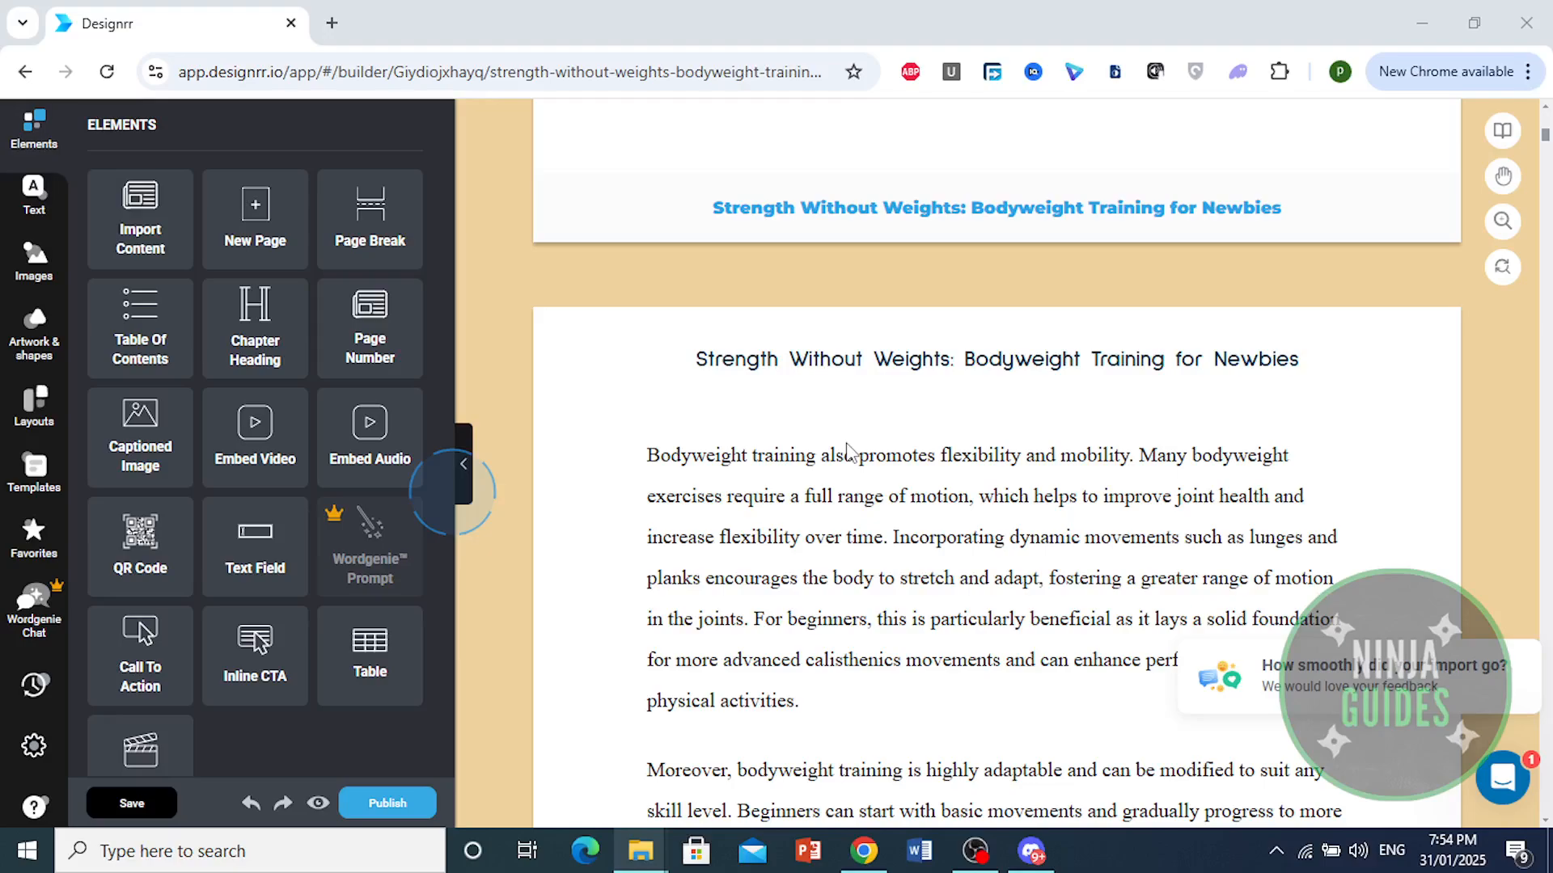
{"action": "scroll", "coordinate": [847, 450], "scroll_direction": "down", "scroll_amount": 5}
{"action": "scroll", "coordinate": [817, 493], "scroll_direction": "down", "scroll_amount": 6}
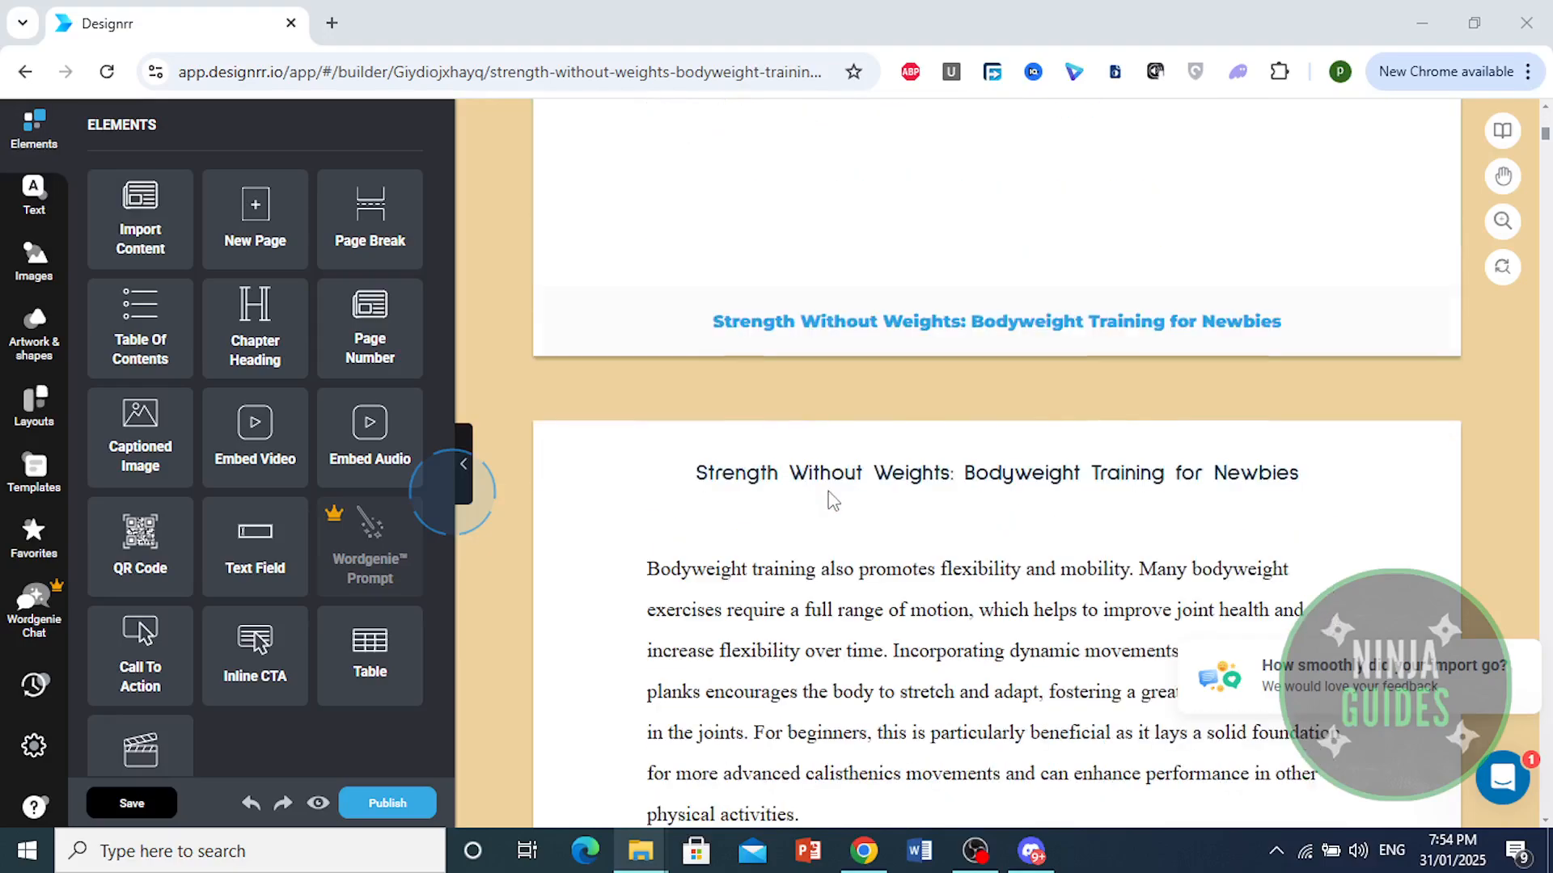
{"action": "scroll", "coordinate": [976, 459], "scroll_direction": "down", "scroll_amount": 1}
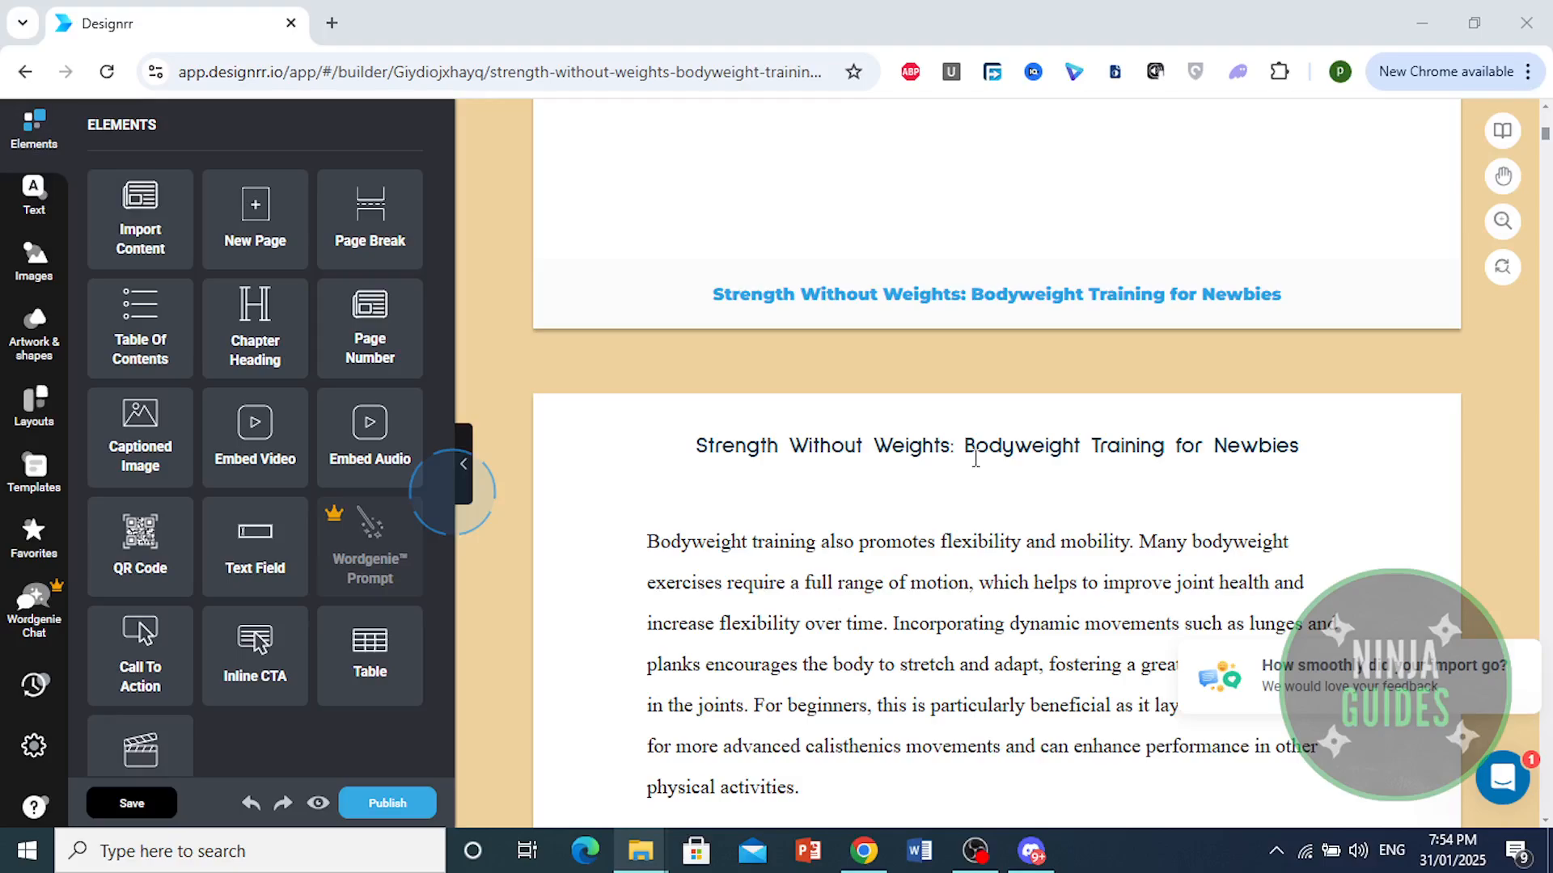
Look through the following eBook pages and compare the available shapes with the Calisthenics artworks
{"action": "scroll", "coordinate": [975, 459], "scroll_direction": "down", "scroll_amount": 3}
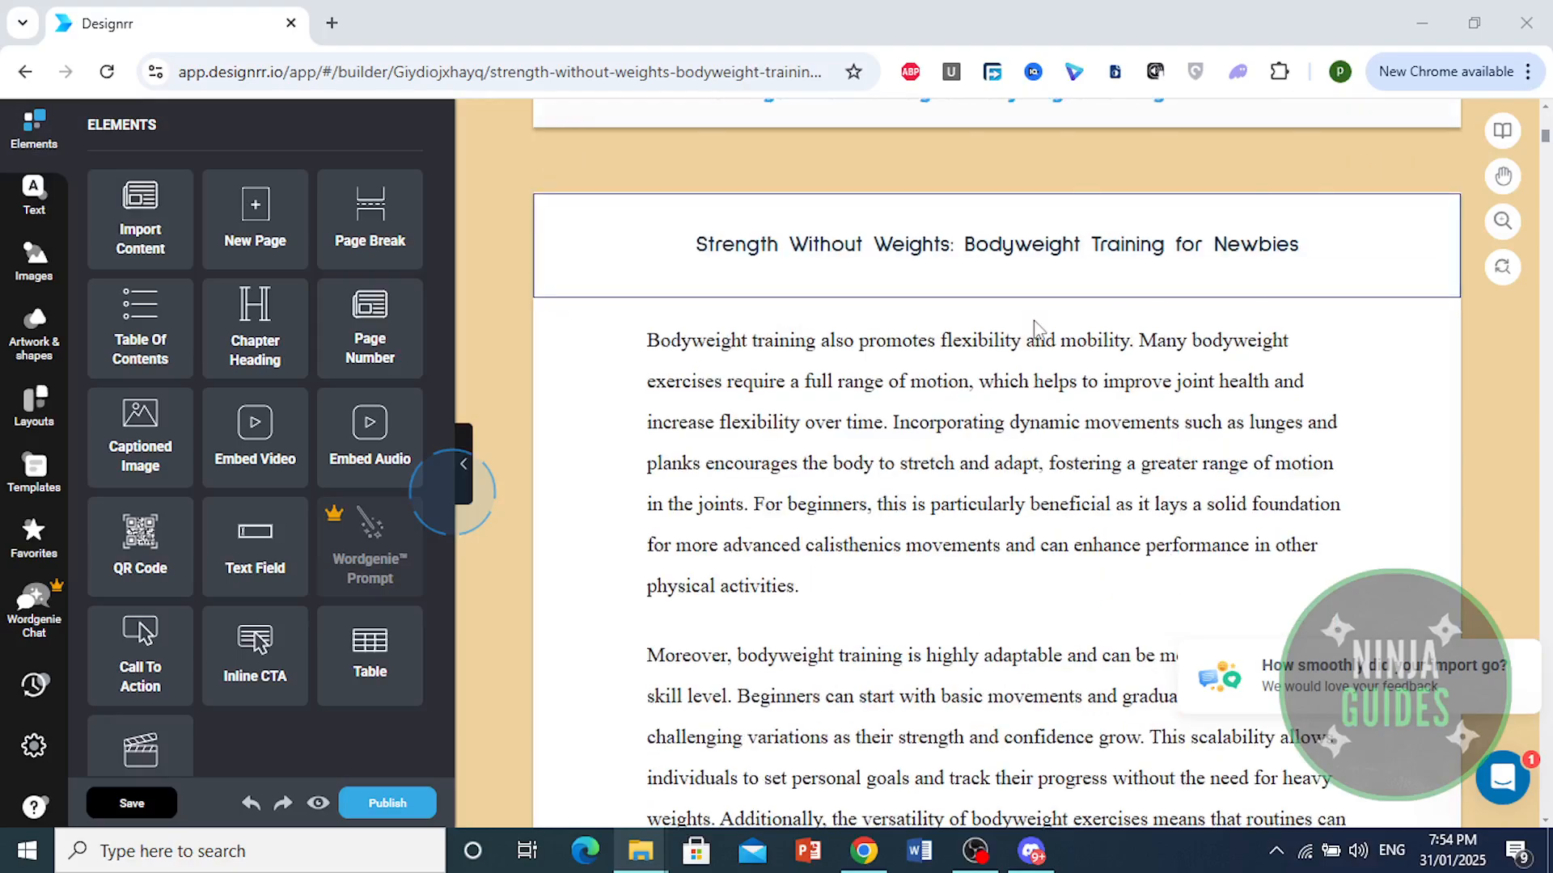
{"action": "scroll", "coordinate": [1023, 332], "scroll_direction": "down", "scroll_amount": 20}
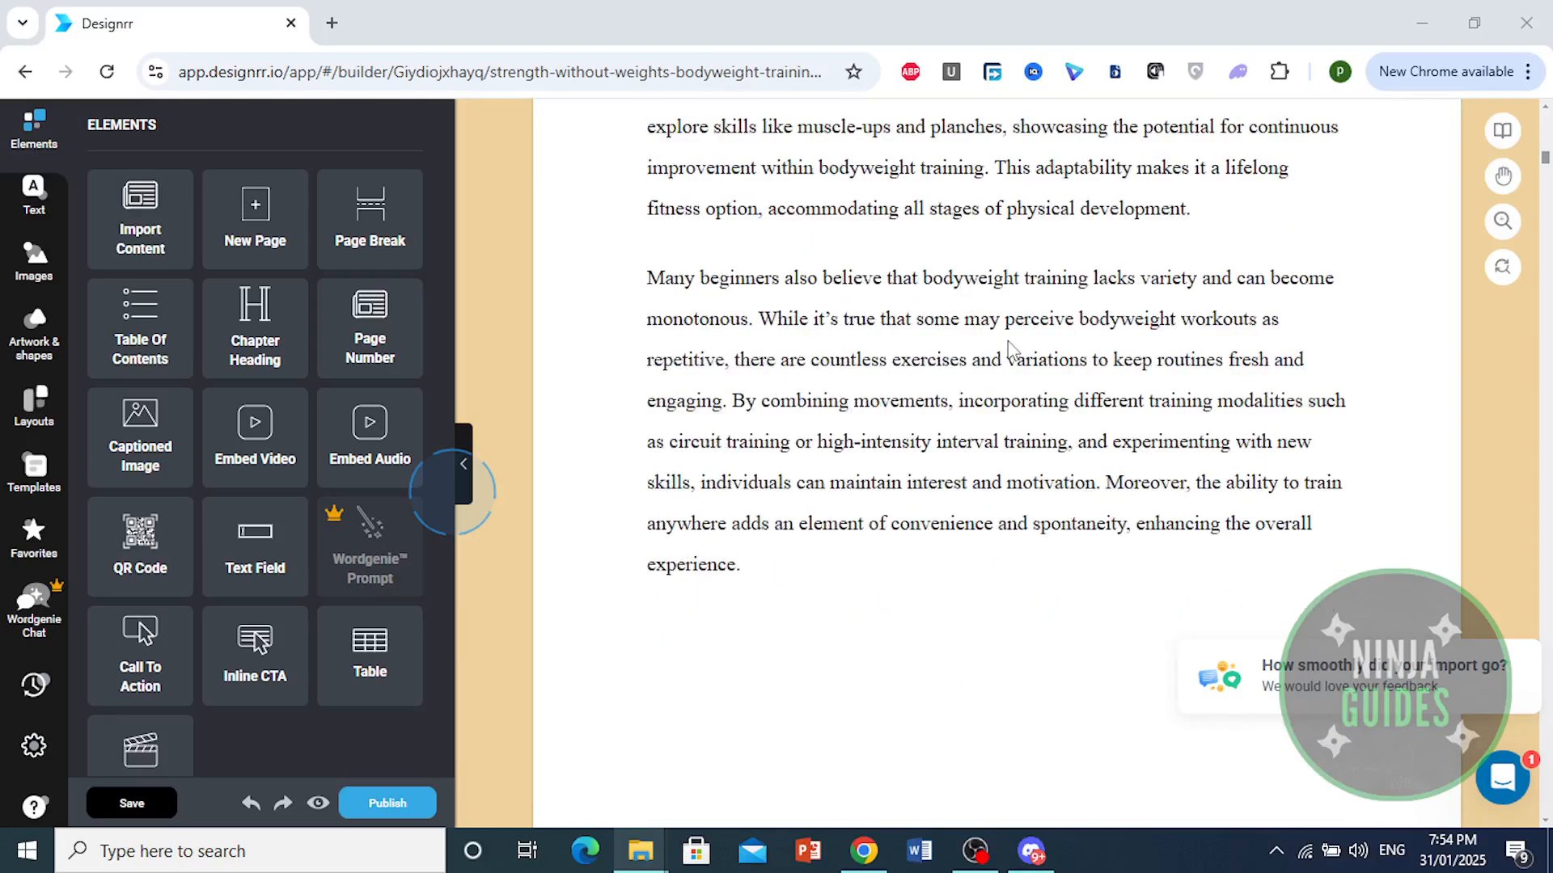
{"action": "scroll", "coordinate": [1009, 347], "scroll_direction": "down", "scroll_amount": 10}
{"action": "scroll", "coordinate": [1009, 350], "scroll_direction": "up", "scroll_amount": 3}
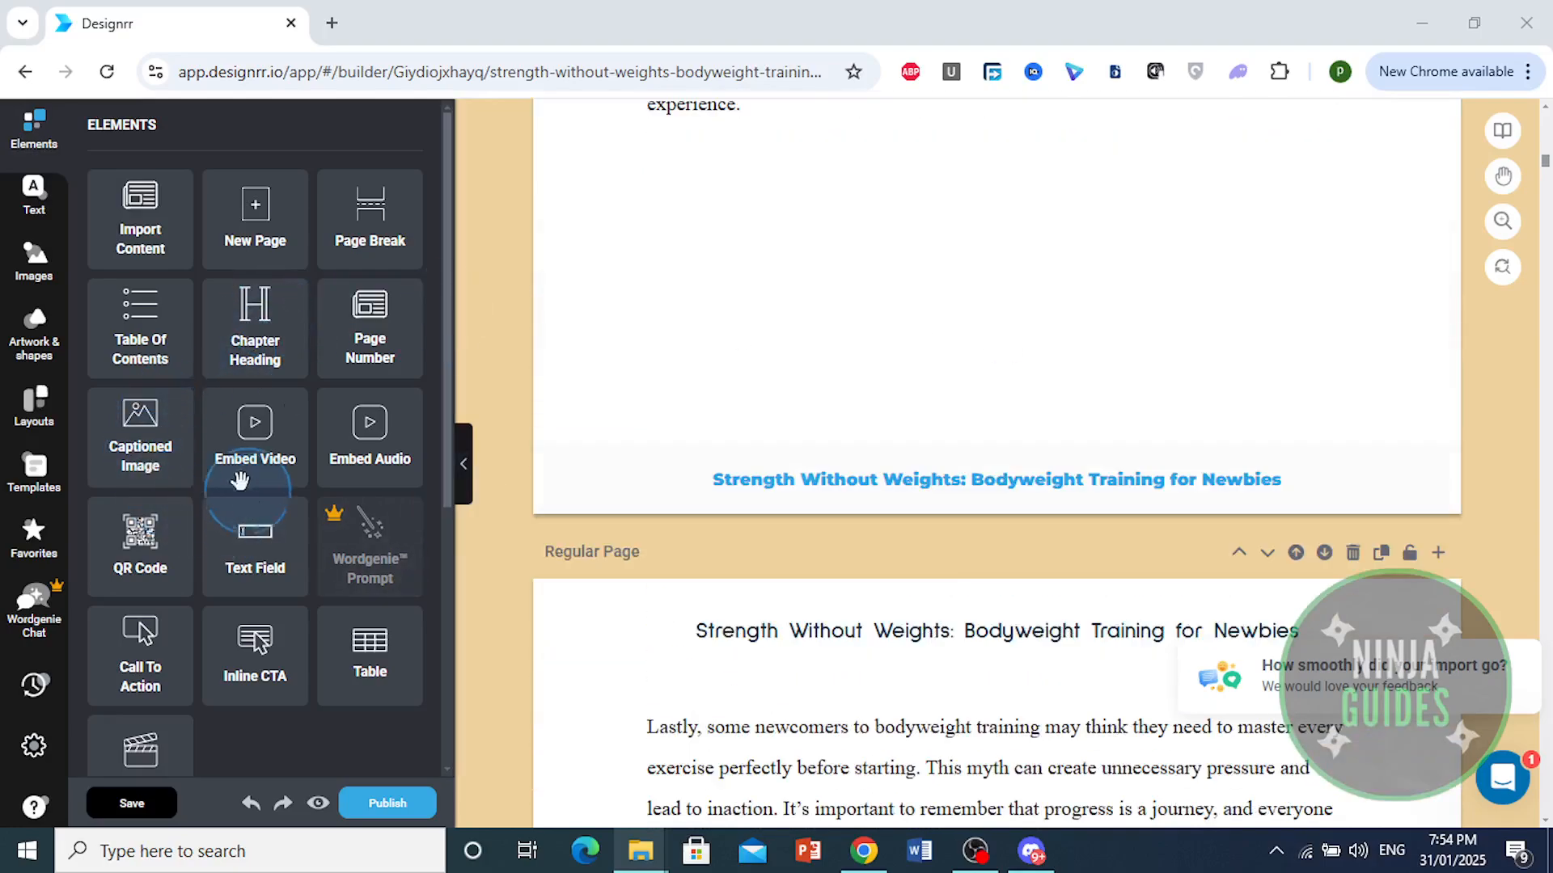
{"action": "left_click", "coordinate": [36, 331]}
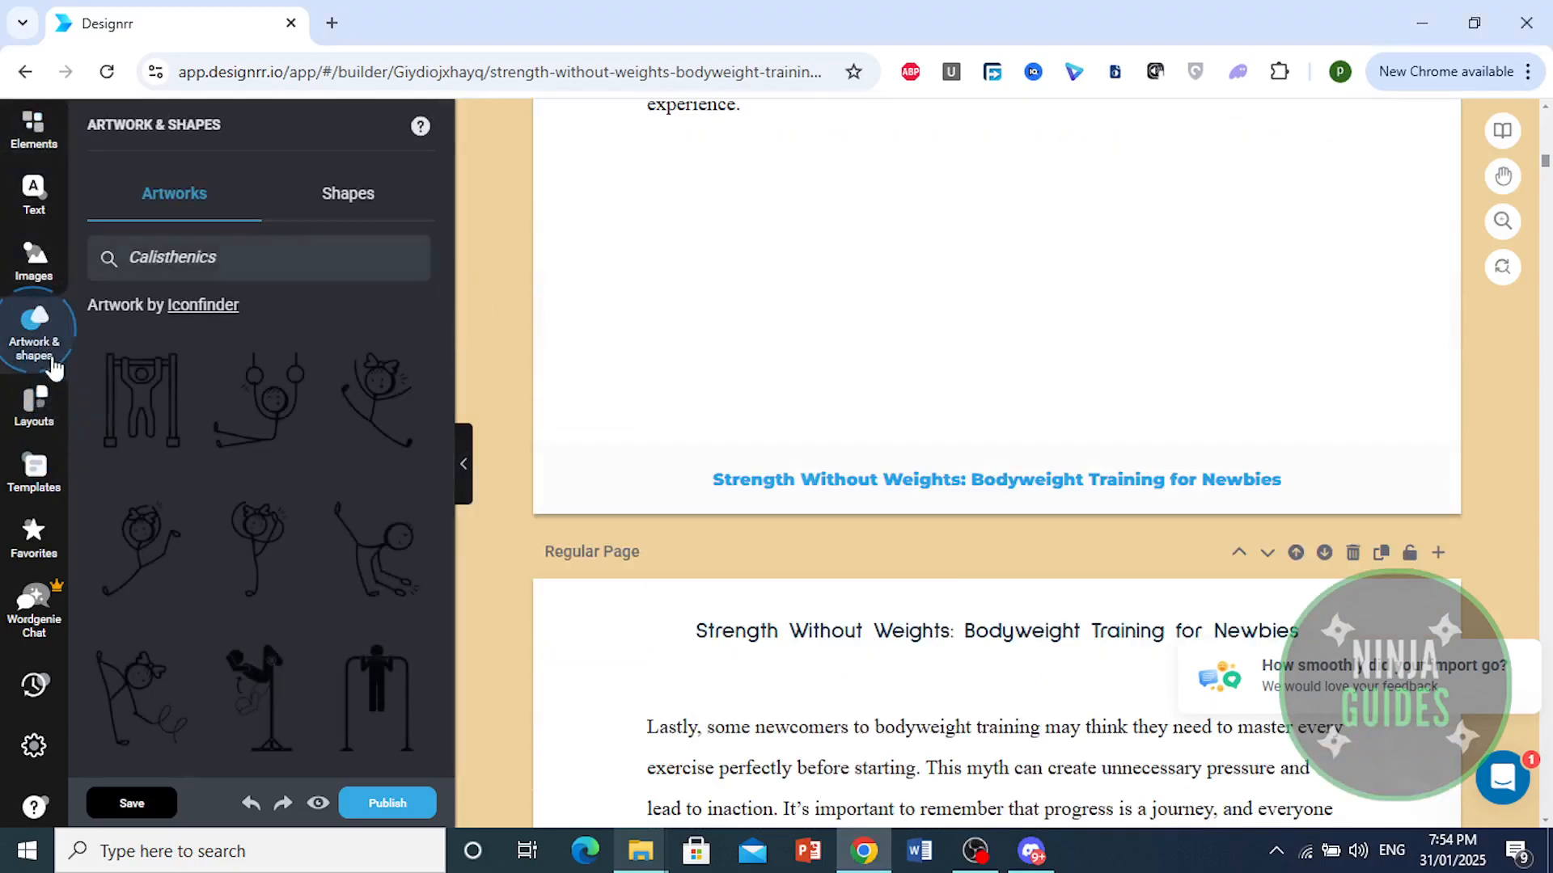
{"action": "left_click", "coordinate": [360, 205]}
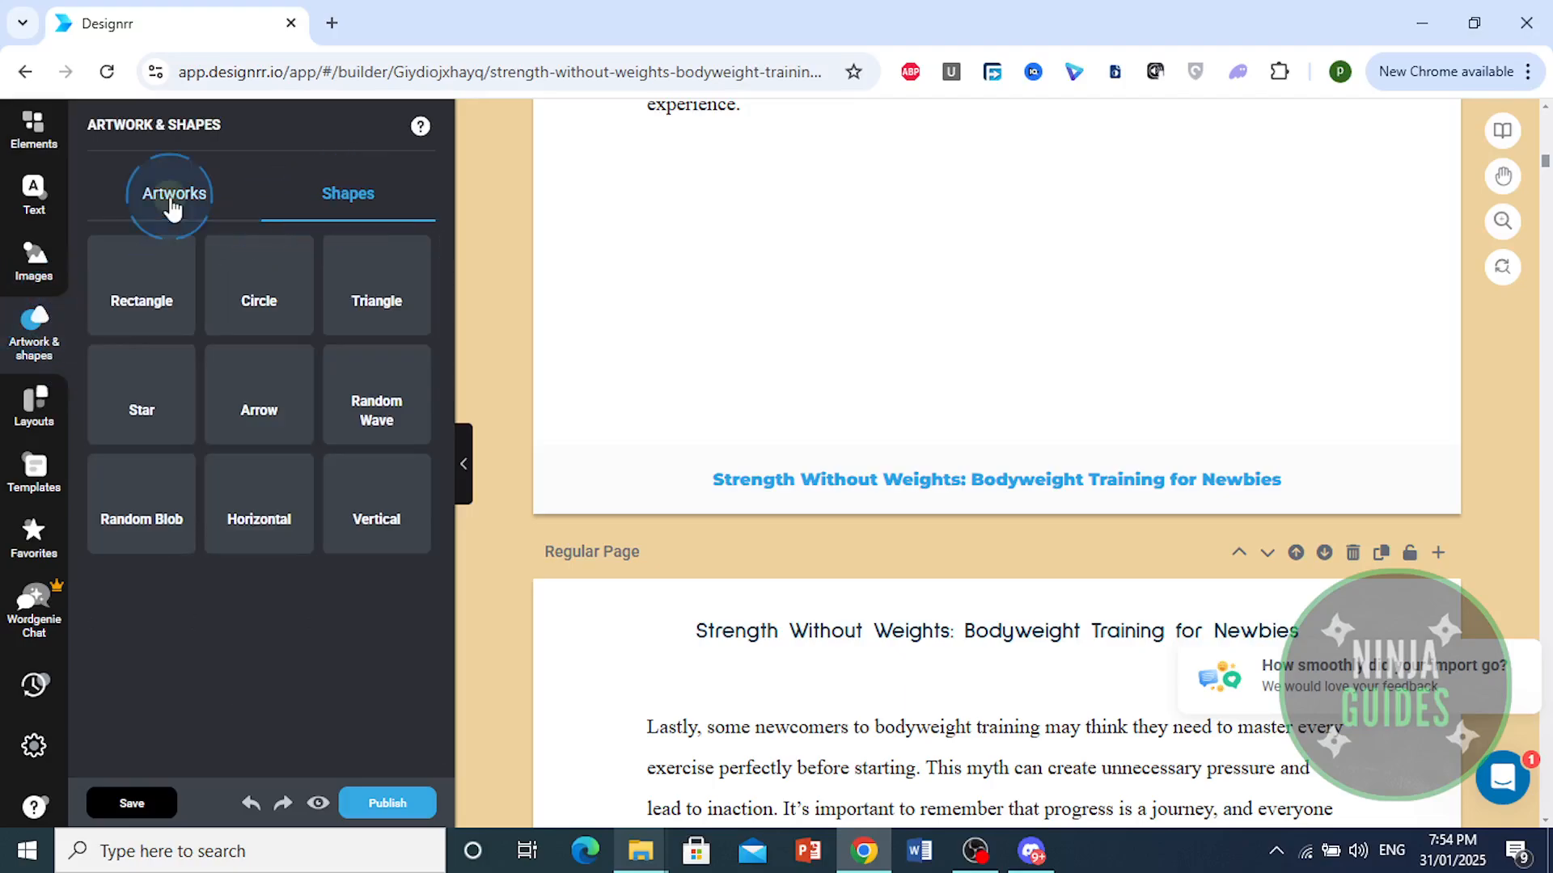
{"action": "left_click", "coordinate": [172, 204]}
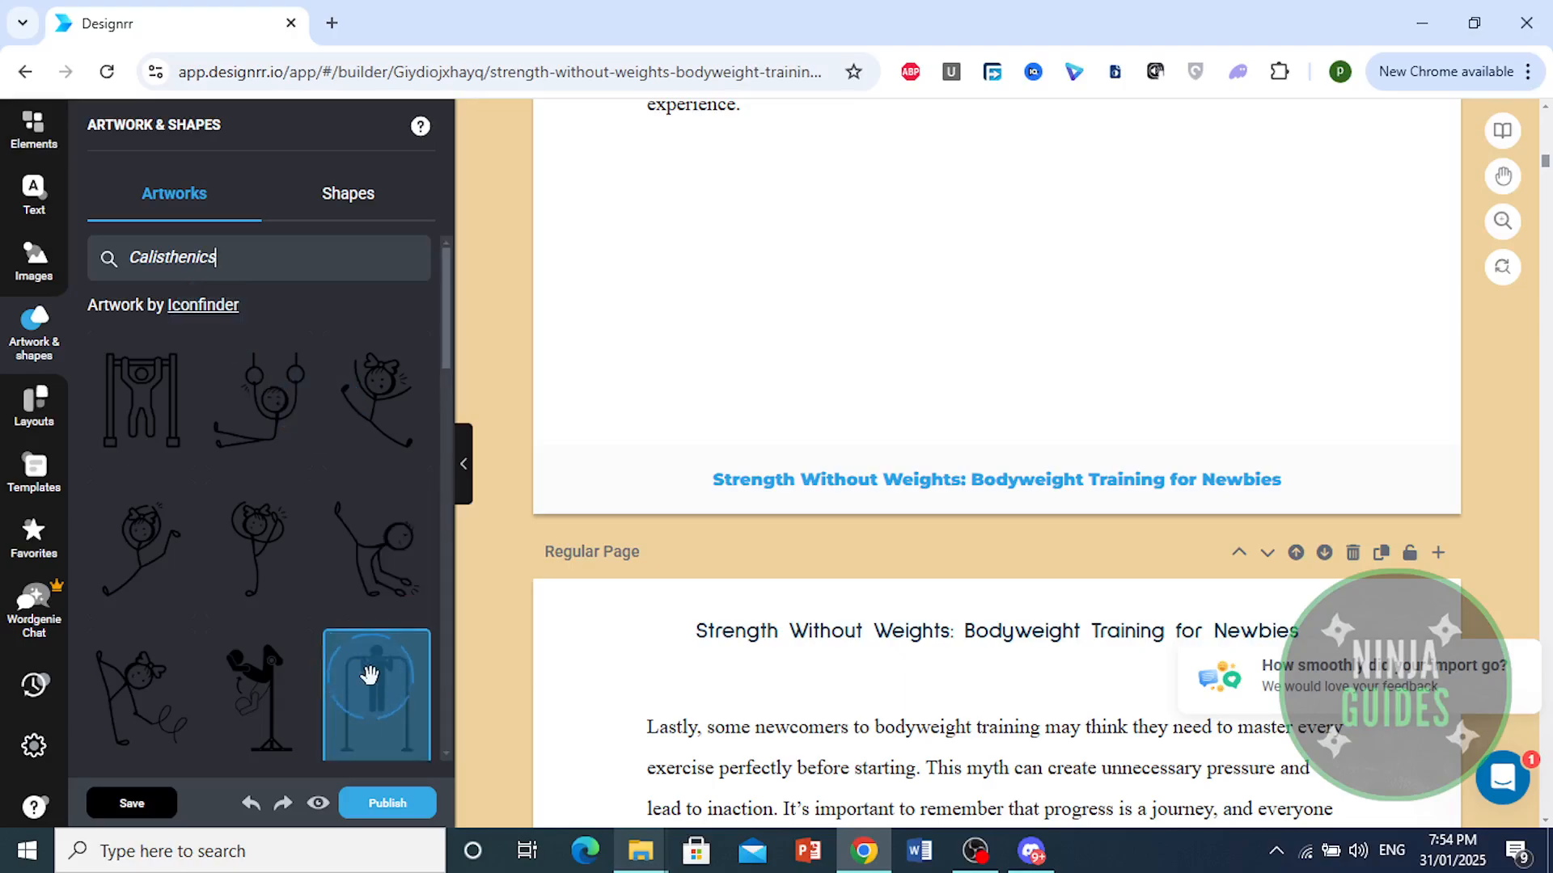
Insert the pull-up bar artwork in the blank space below the paragraph on training variety and move it slightly lower
{"action": "left_click_drag", "start_coordinate": [369, 676], "coordinate": [845, 220]}
{"action": "left_click_drag", "start_coordinate": [996, 378], "coordinate": [978, 276]}
{"action": "left_click", "coordinate": [723, 383]}
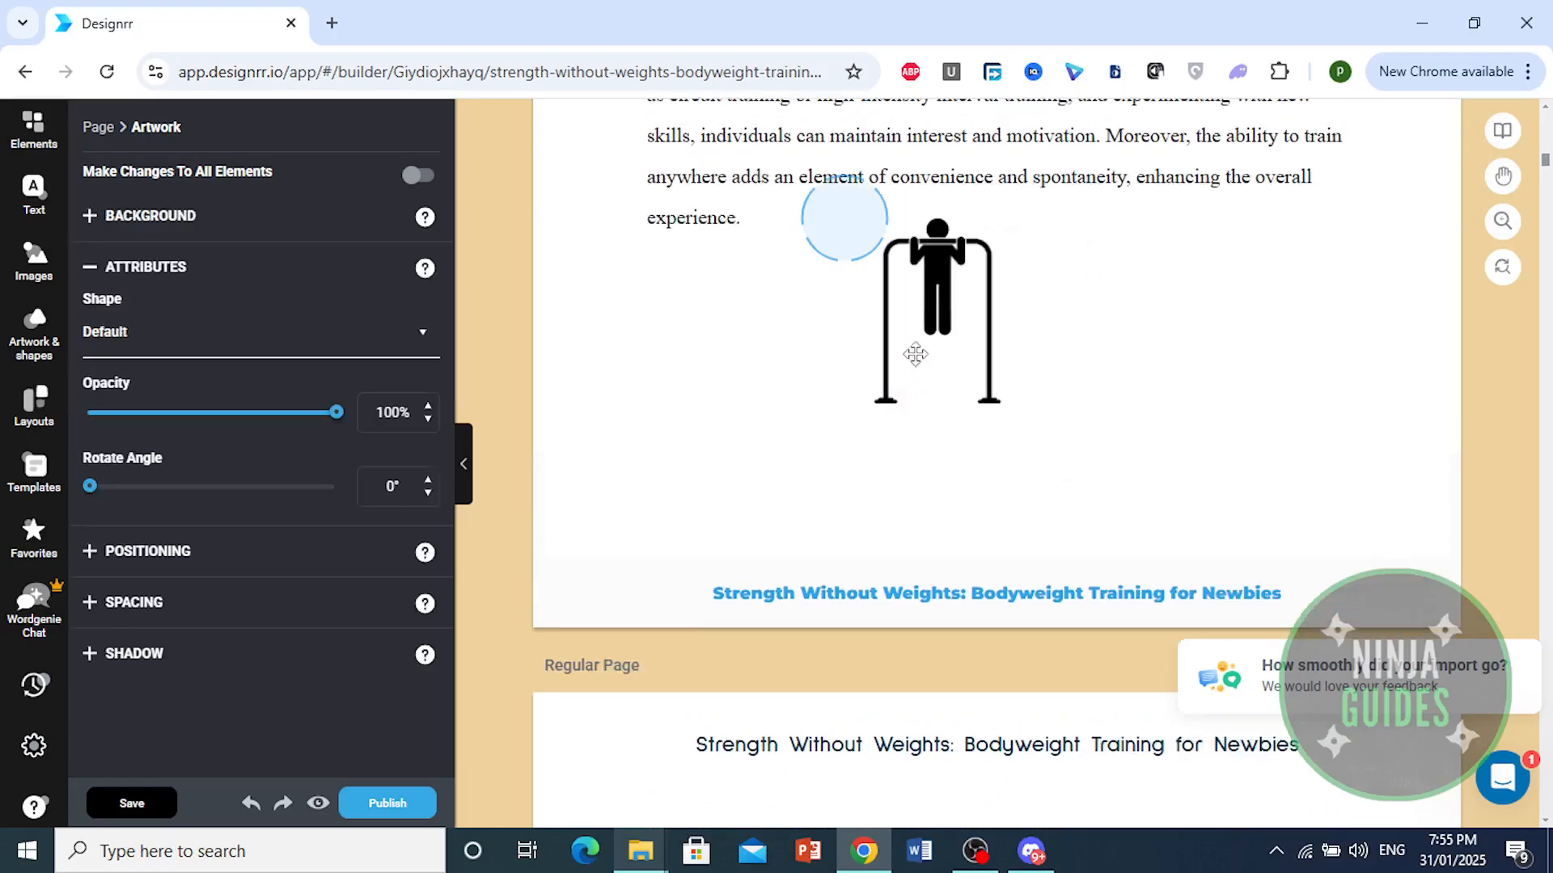
{"action": "left_click_drag", "start_coordinate": [935, 345], "coordinate": [936, 372]}
{"action": "left_click", "coordinate": [711, 433]}
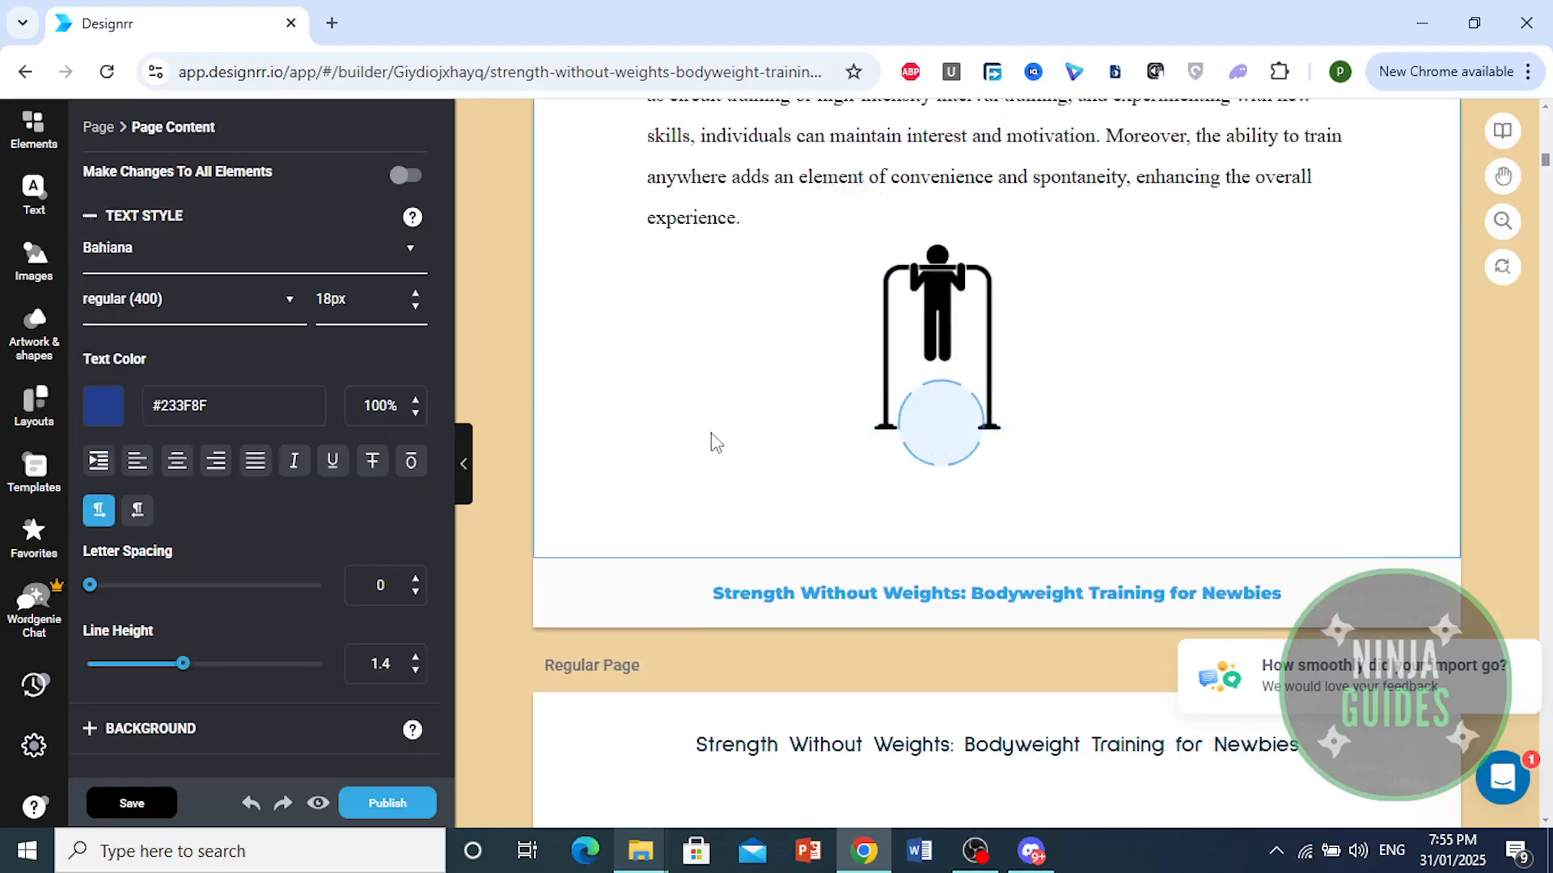
{"action": "scroll", "coordinate": [772, 550], "scroll_direction": "down", "scroll_amount": 3}
{"action": "scroll", "coordinate": [780, 537], "scroll_direction": "up", "scroll_amount": 2}
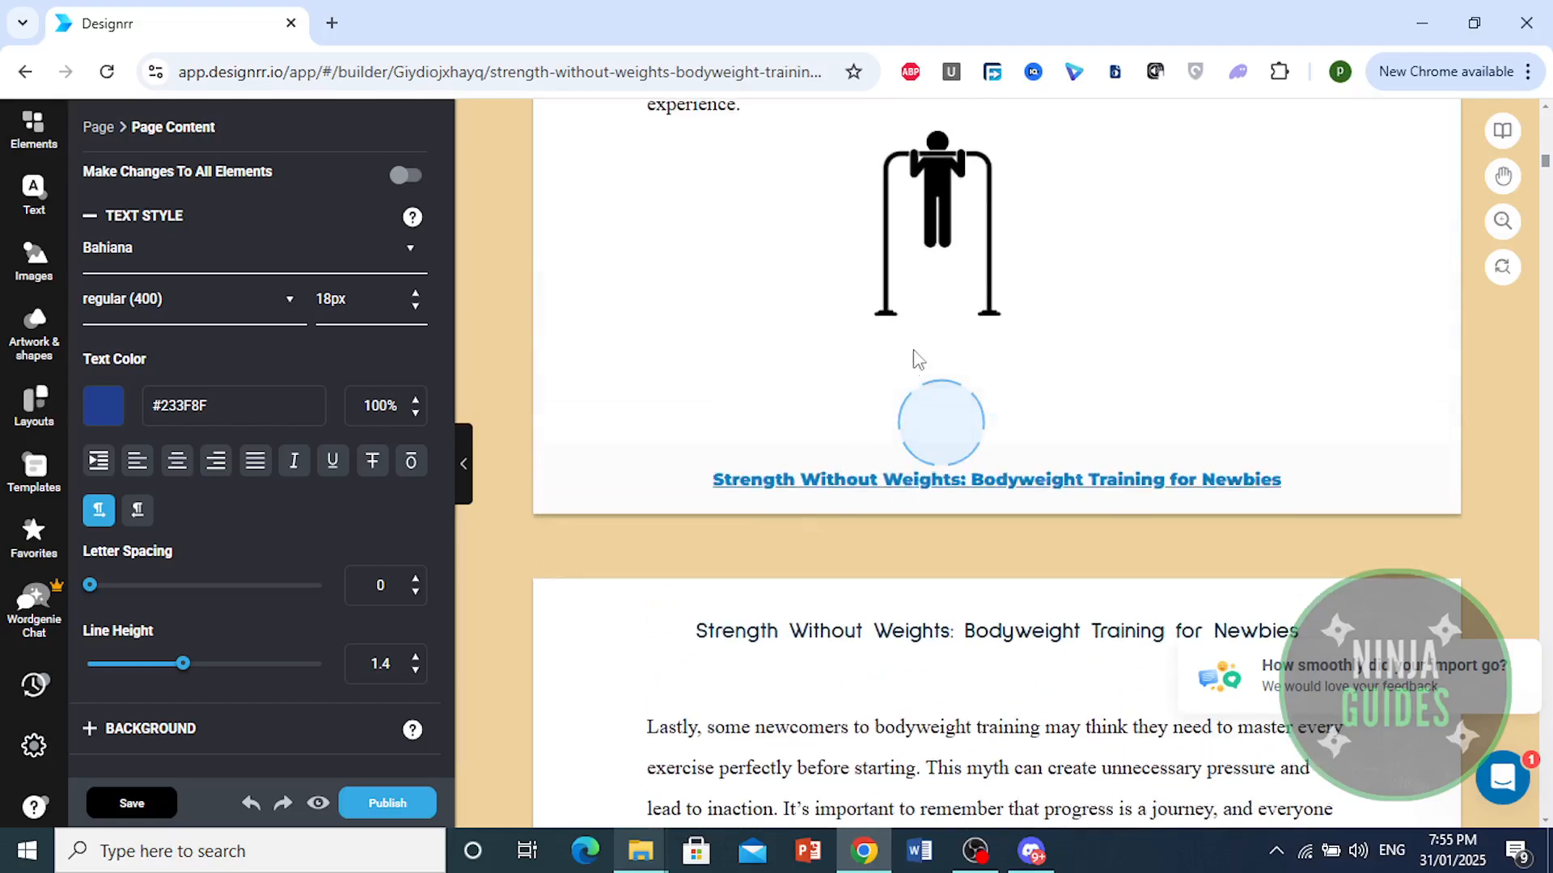
{"action": "left_click", "coordinate": [912, 291]}
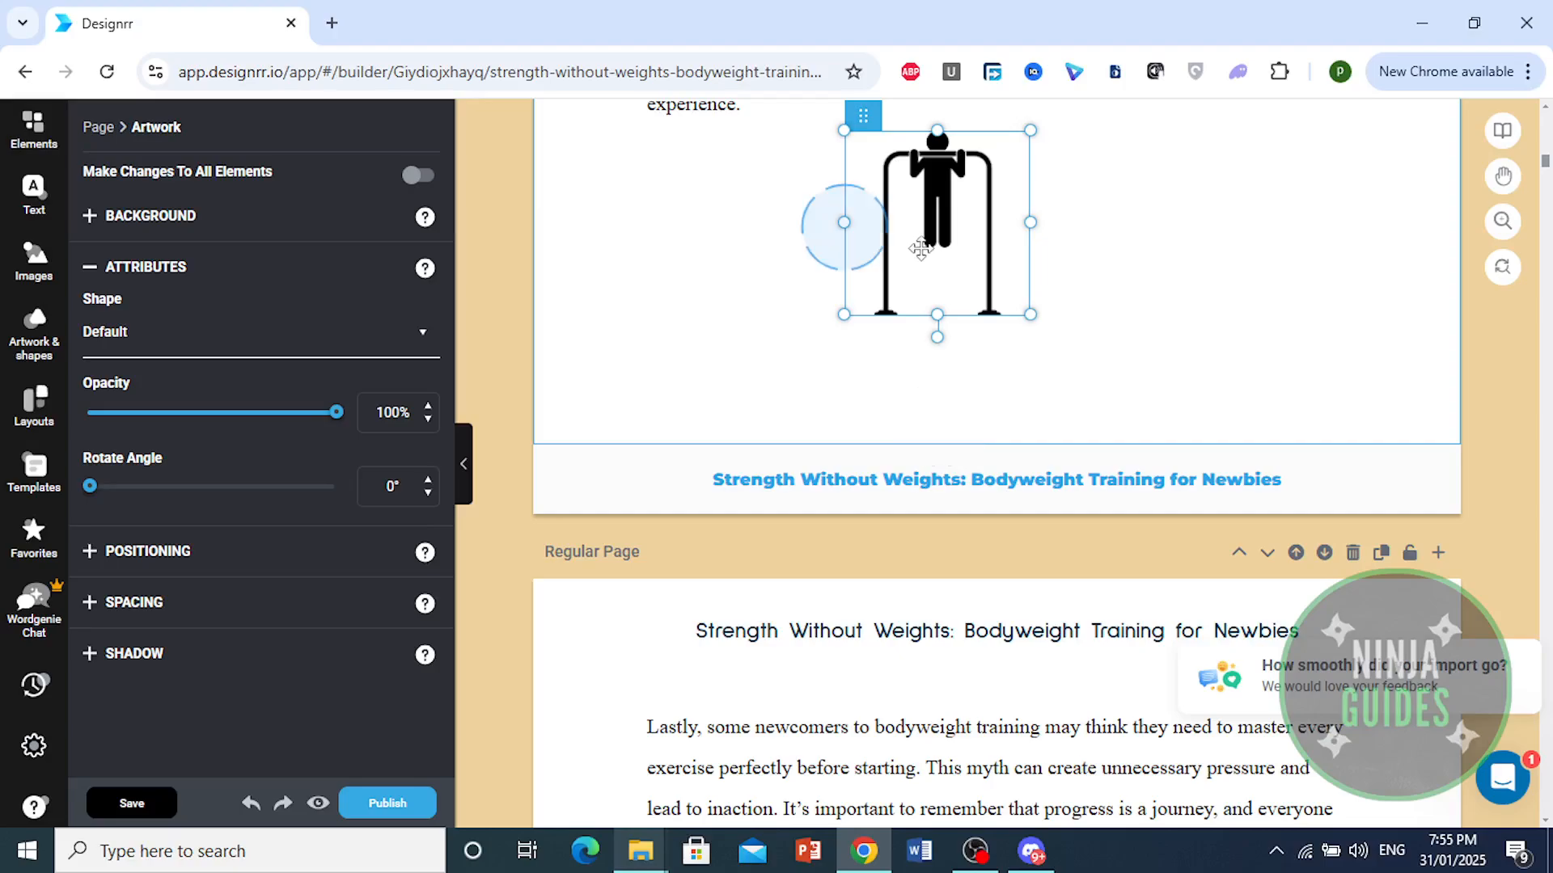
Check the suggested stock images for Calisthenics and look through the pages on progressive overload and fitness assessment
{"action": "left_click", "coordinate": [36, 277]}
{"action": "left_click", "coordinate": [202, 198]}
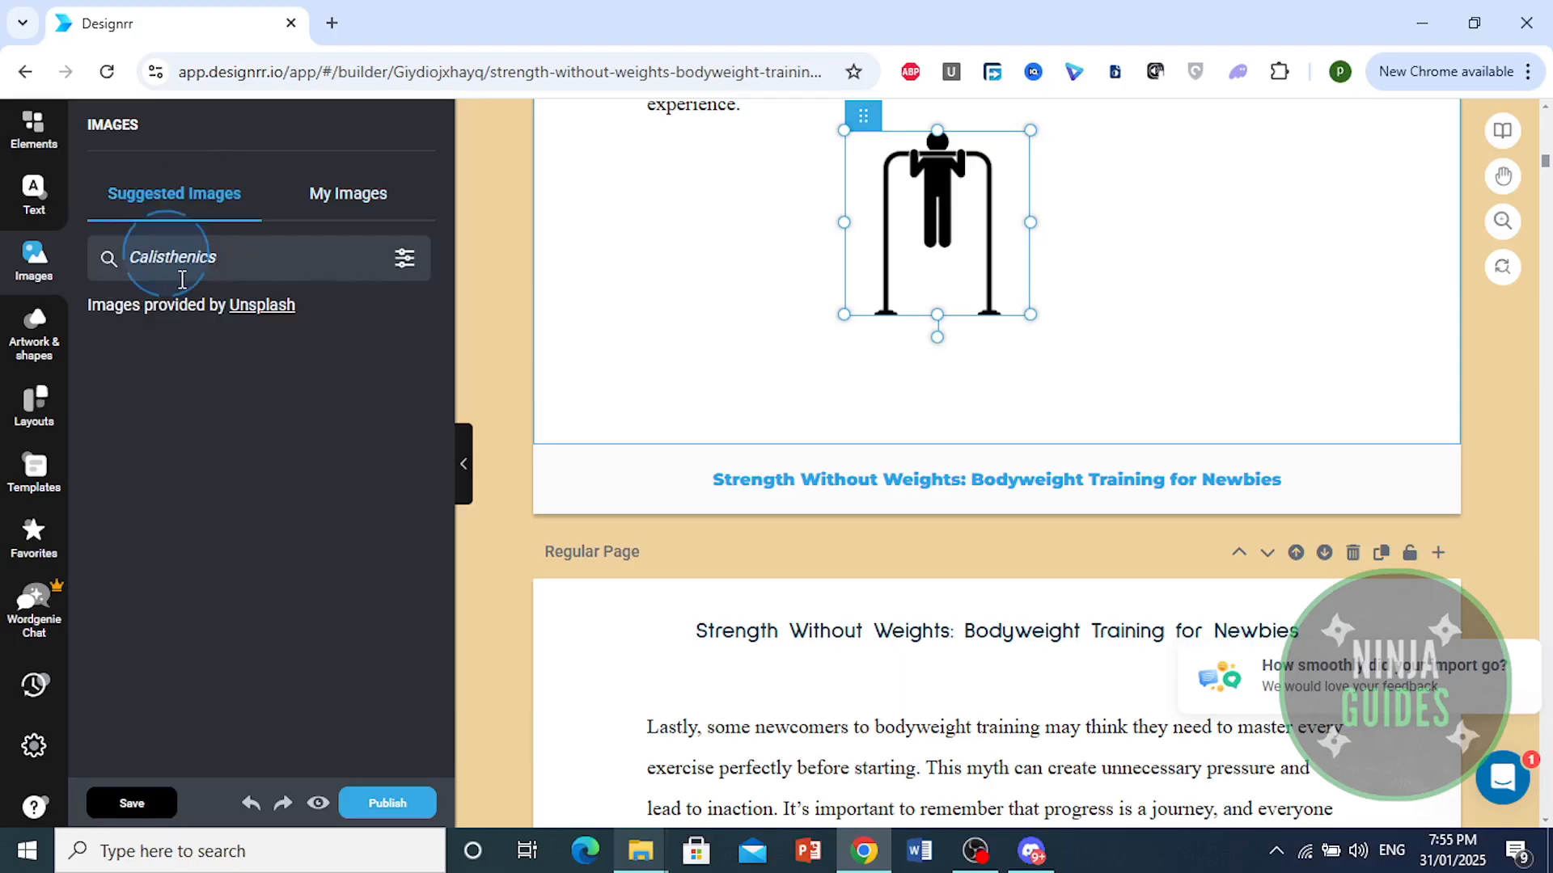
{"action": "scroll", "coordinate": [682, 444], "scroll_direction": "down", "scroll_amount": 2}
{"action": "scroll", "coordinate": [682, 445], "scroll_direction": "down", "scroll_amount": 15}
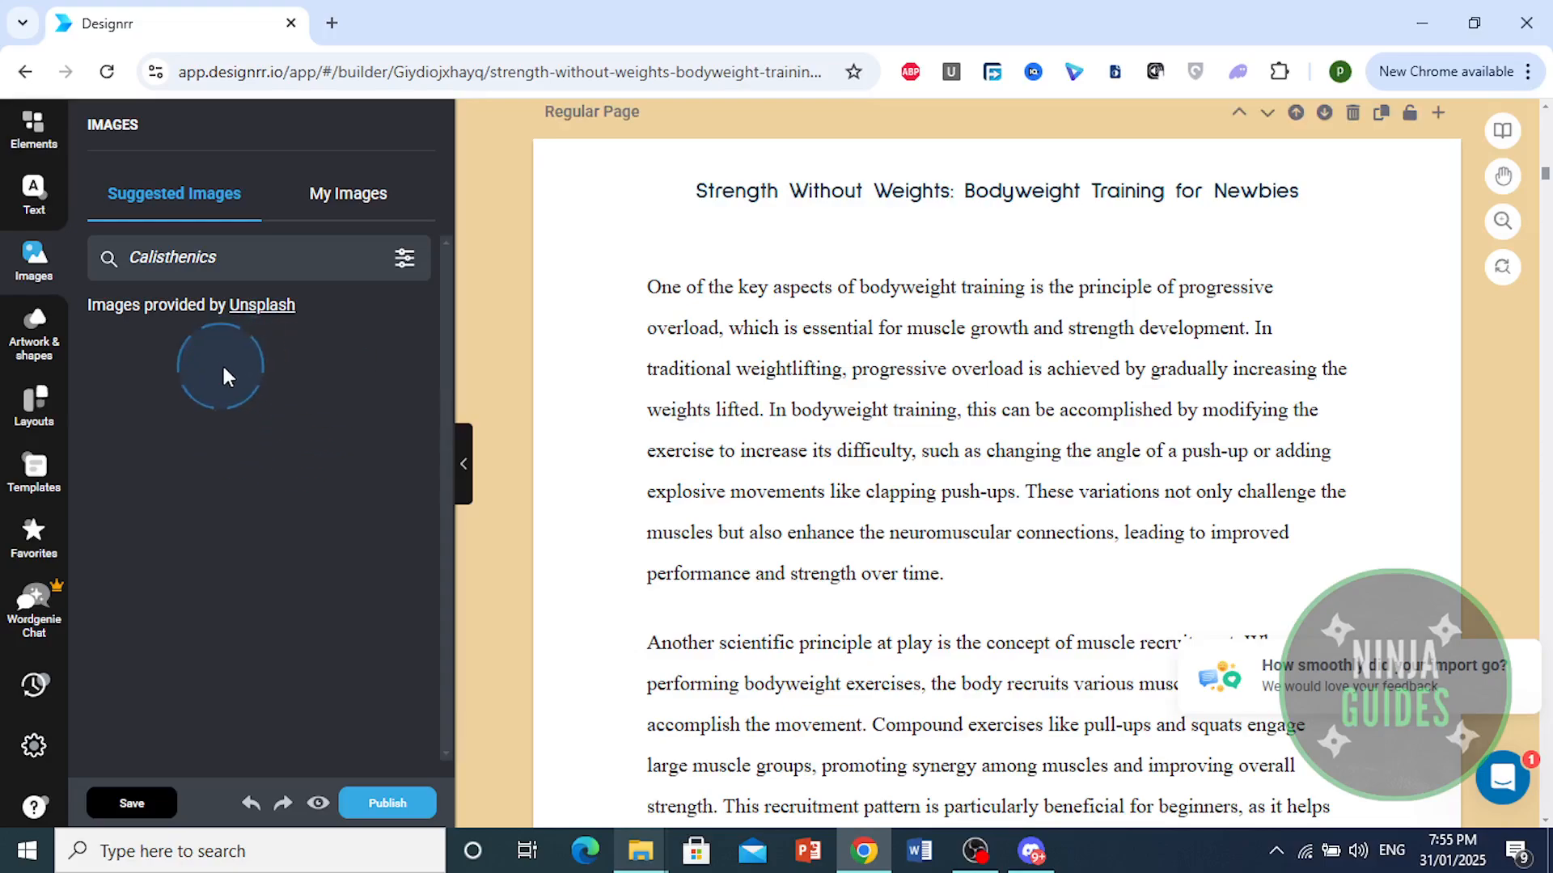
{"action": "scroll", "coordinate": [657, 450], "scroll_direction": "down", "scroll_amount": 15}
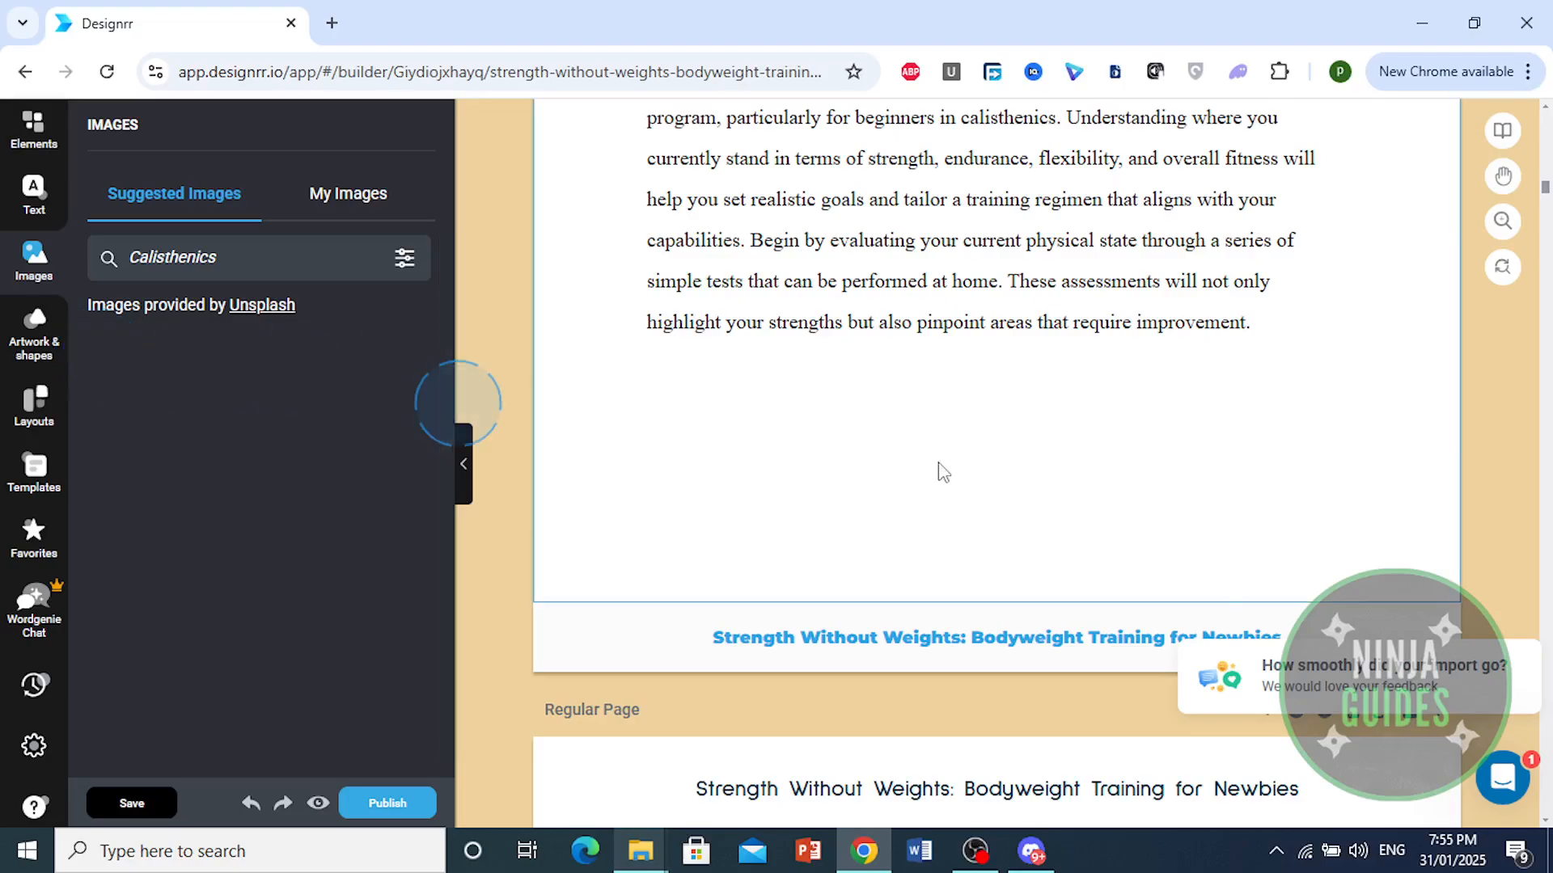
{"action": "scroll", "coordinate": [938, 465], "scroll_direction": "down", "scroll_amount": 3}
{"action": "scroll", "coordinate": [939, 463], "scroll_direction": "down", "scroll_amount": 7}
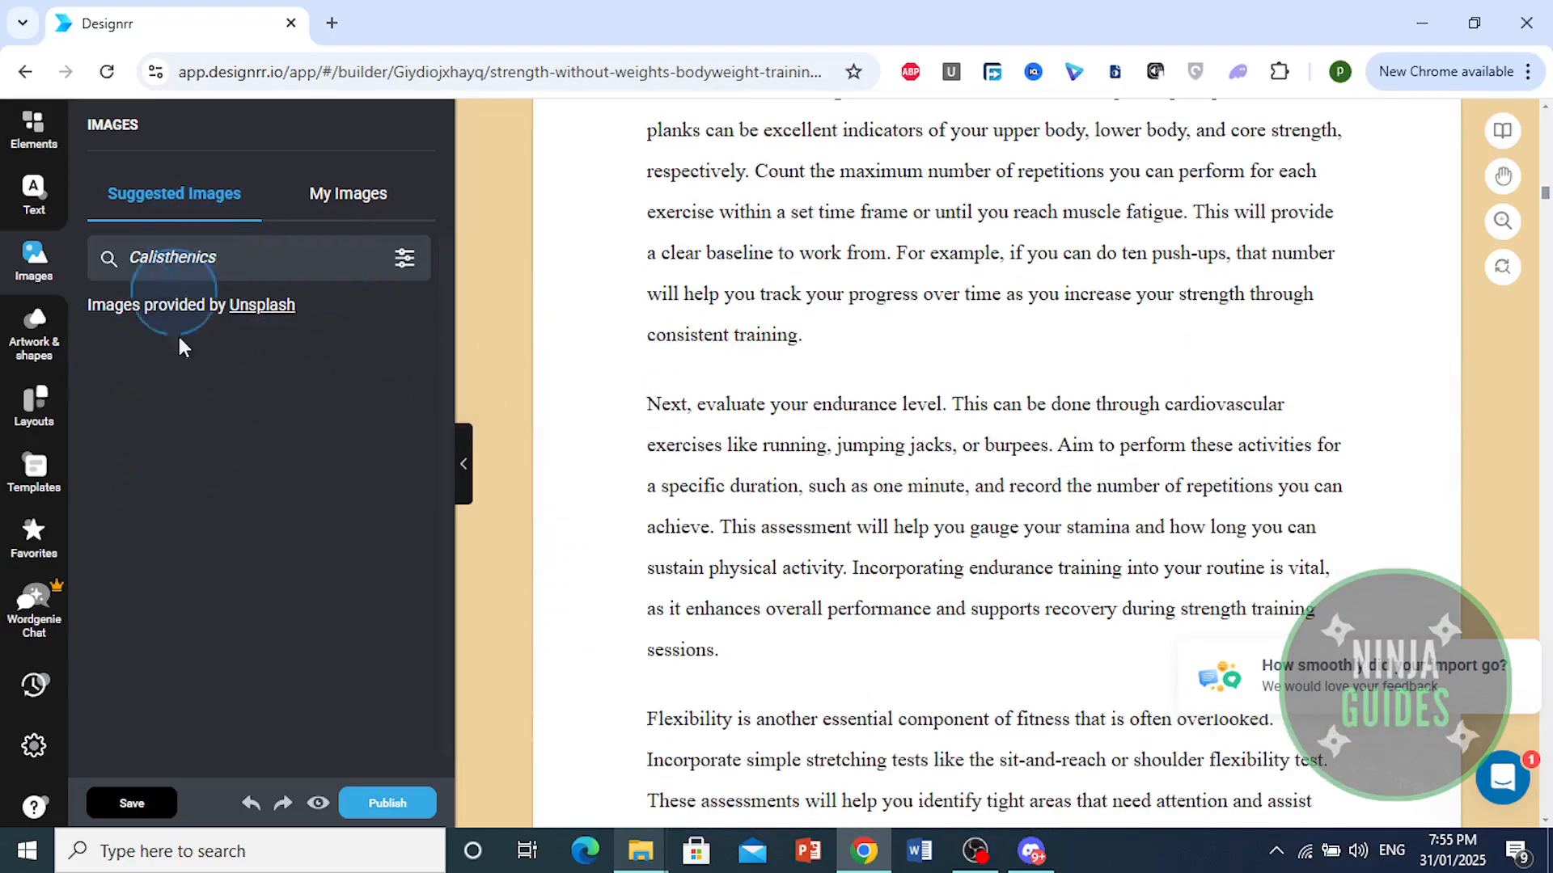
{"action": "scroll", "coordinate": [639, 445], "scroll_direction": "down", "scroll_amount": 13}
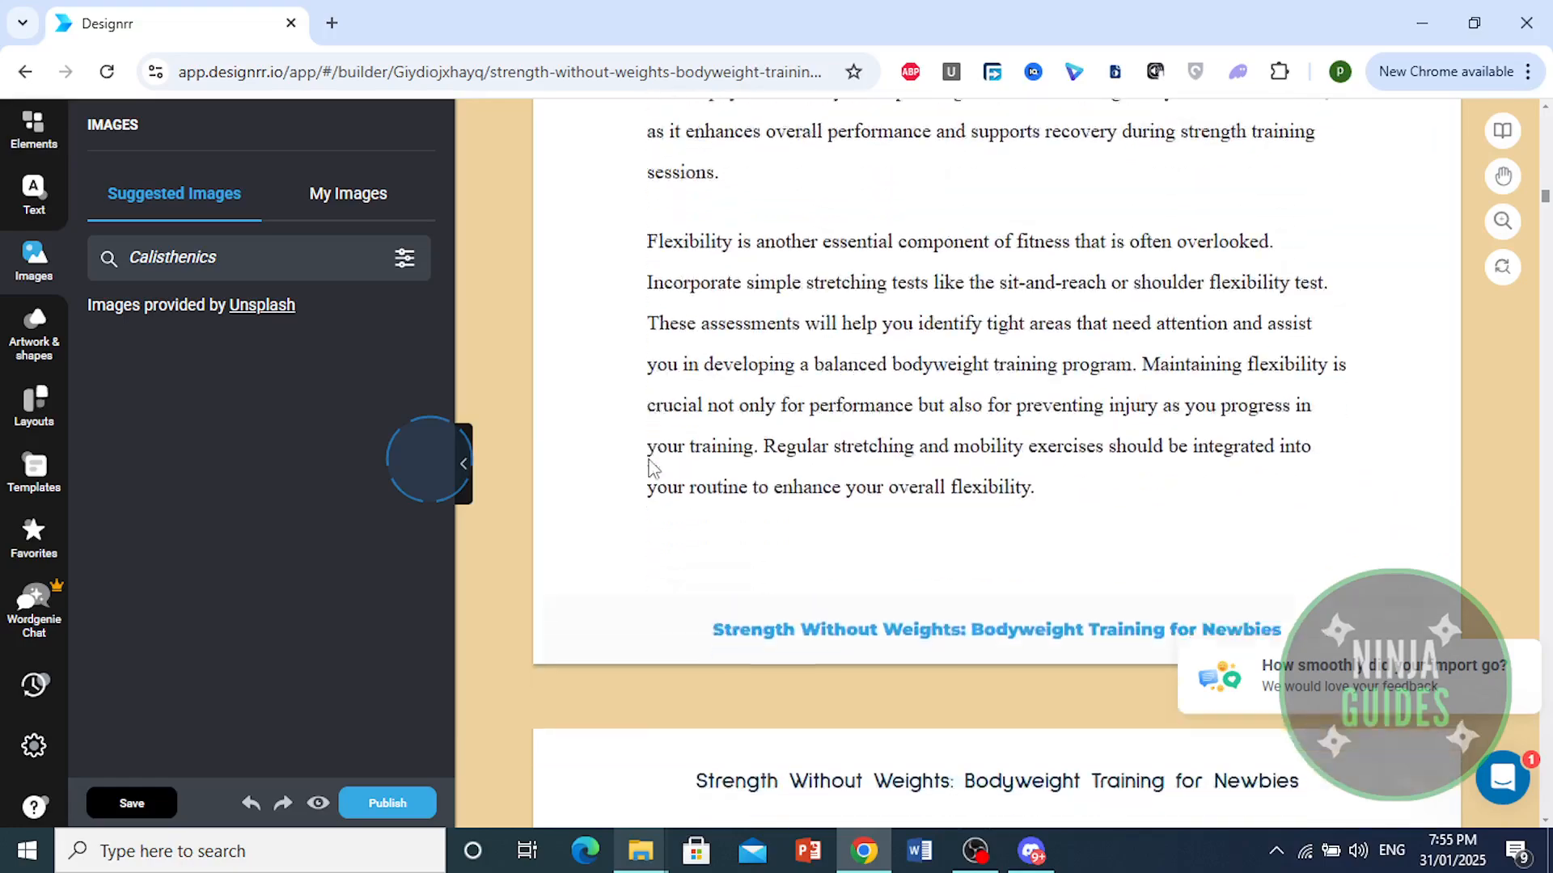
Search the suggested stock images for exercise and browse them alongside the goal-setting pages
{"action": "scroll", "coordinate": [620, 446], "scroll_direction": "down", "scroll_amount": 4}
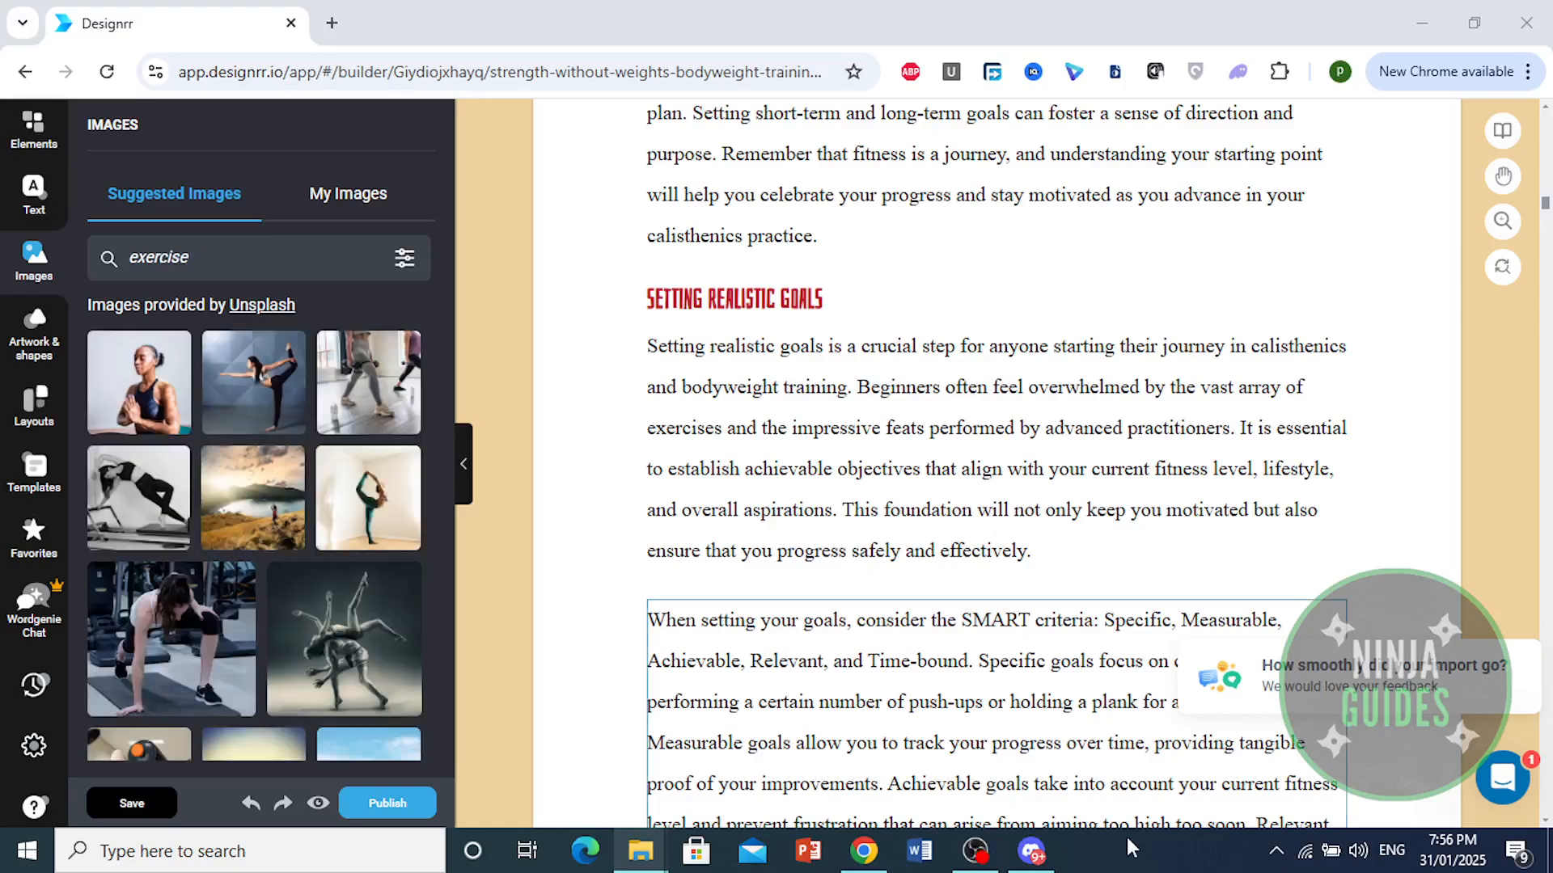
{"action": "scroll", "coordinate": [218, 538], "scroll_direction": "down", "scroll_amount": 3}
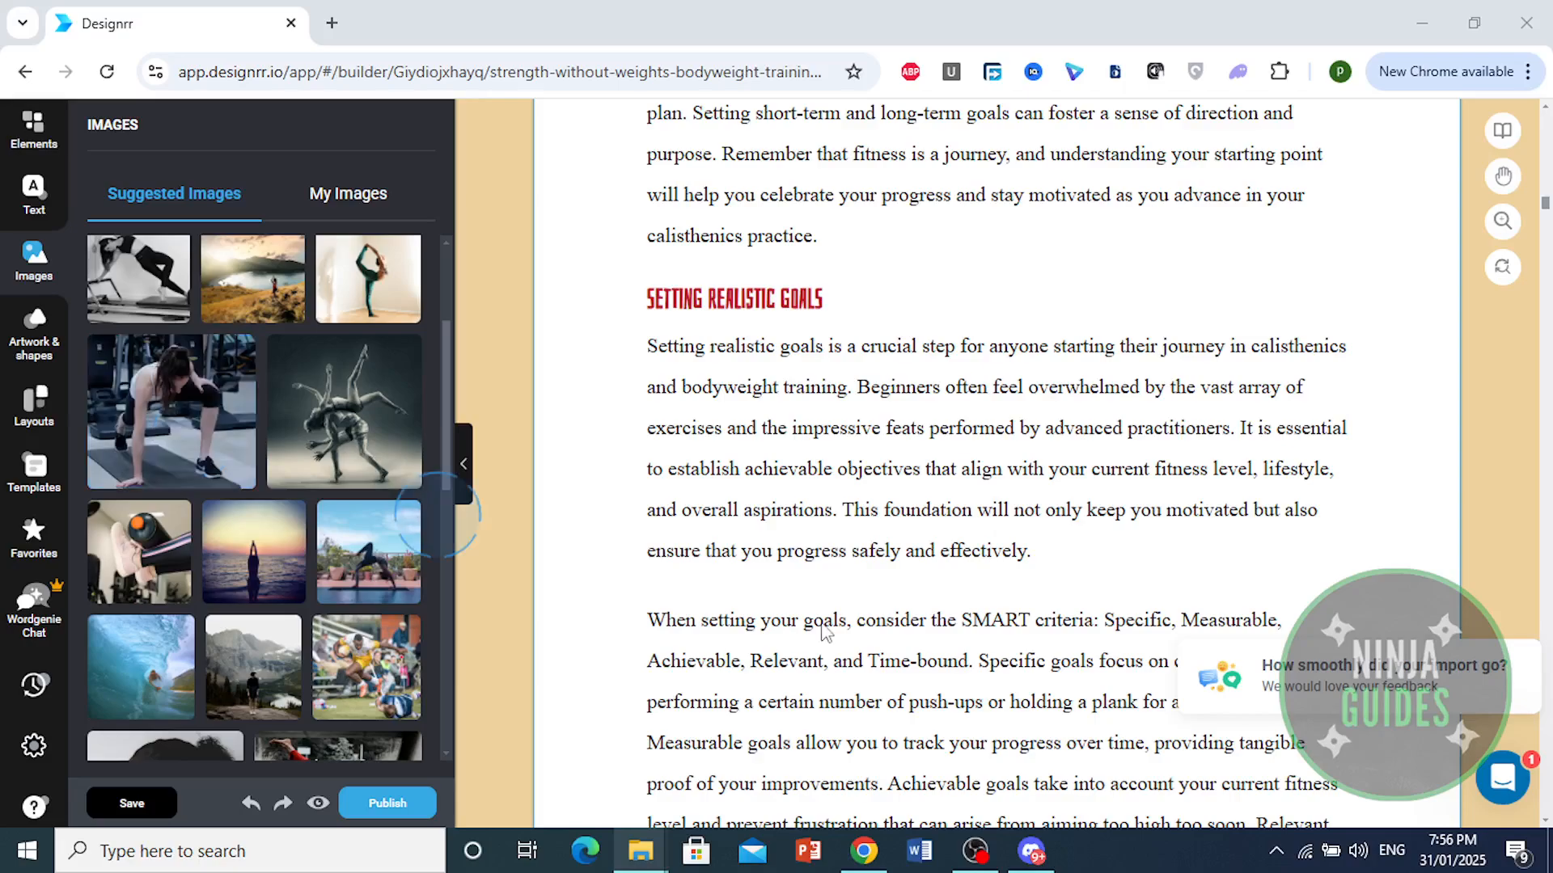
{"action": "scroll", "coordinate": [824, 633], "scroll_direction": "down", "scroll_amount": 10}
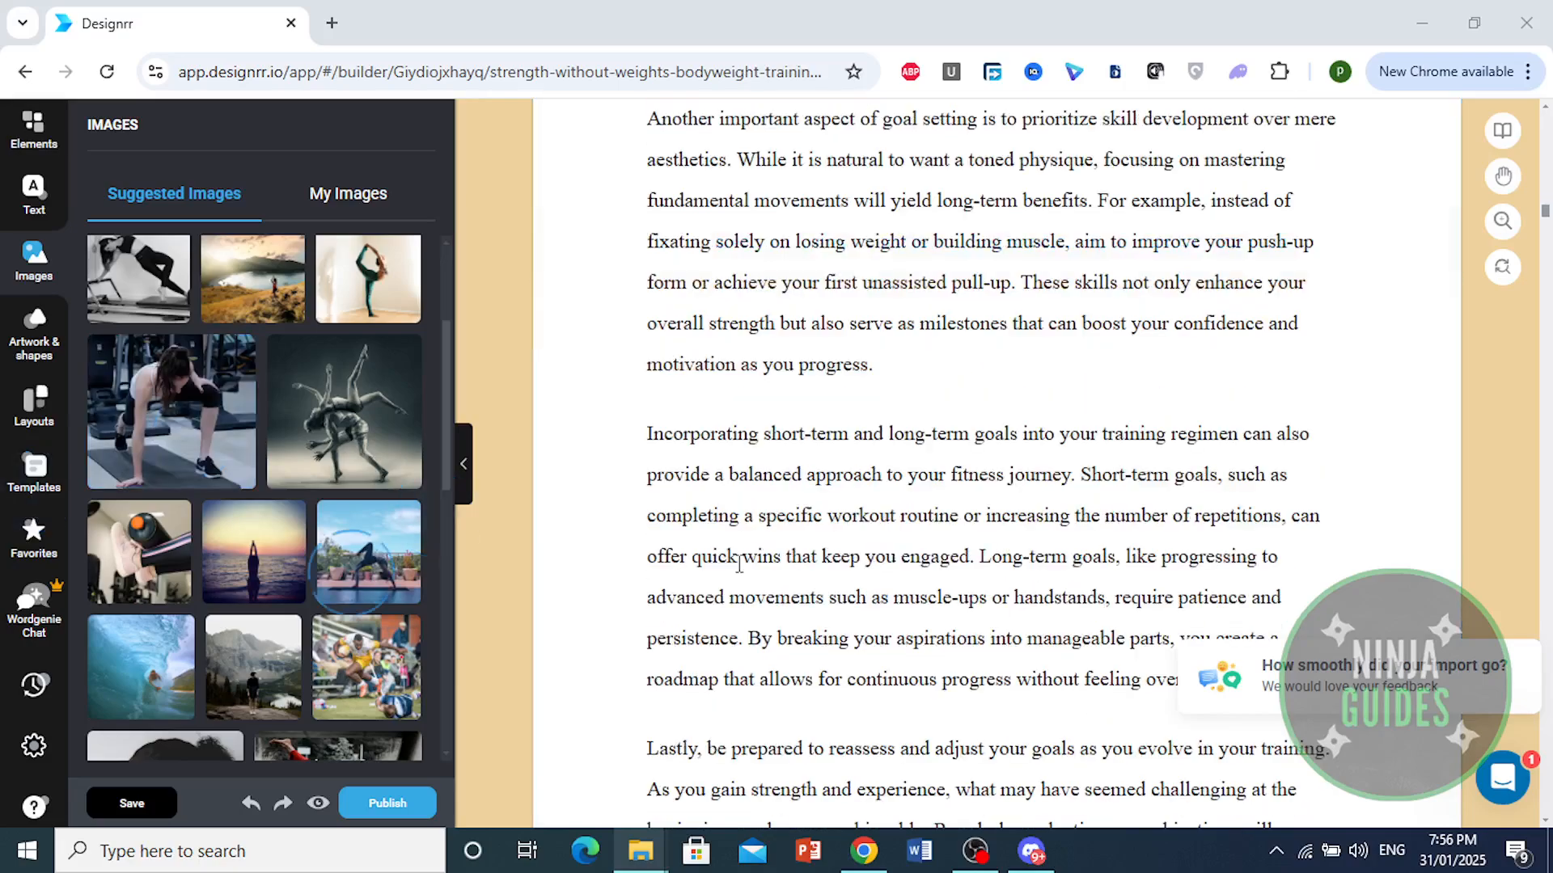
{"action": "scroll", "coordinate": [217, 572], "scroll_direction": "down", "scroll_amount": 6}
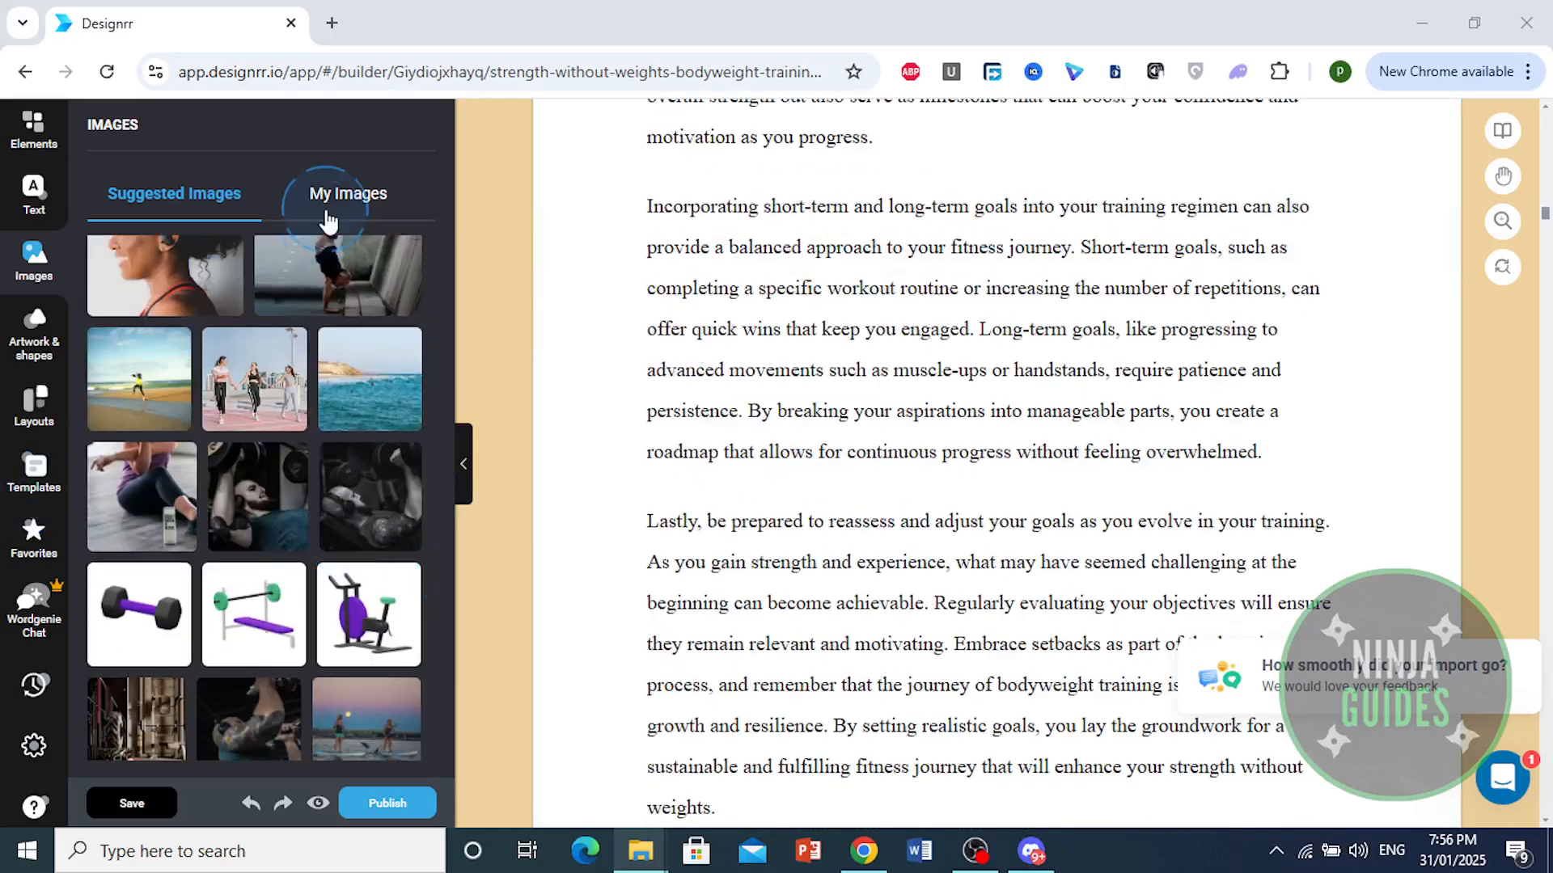
Look over the uploaded images, the templates, the page layout options and the text elements
{"action": "left_click", "coordinate": [327, 212]}
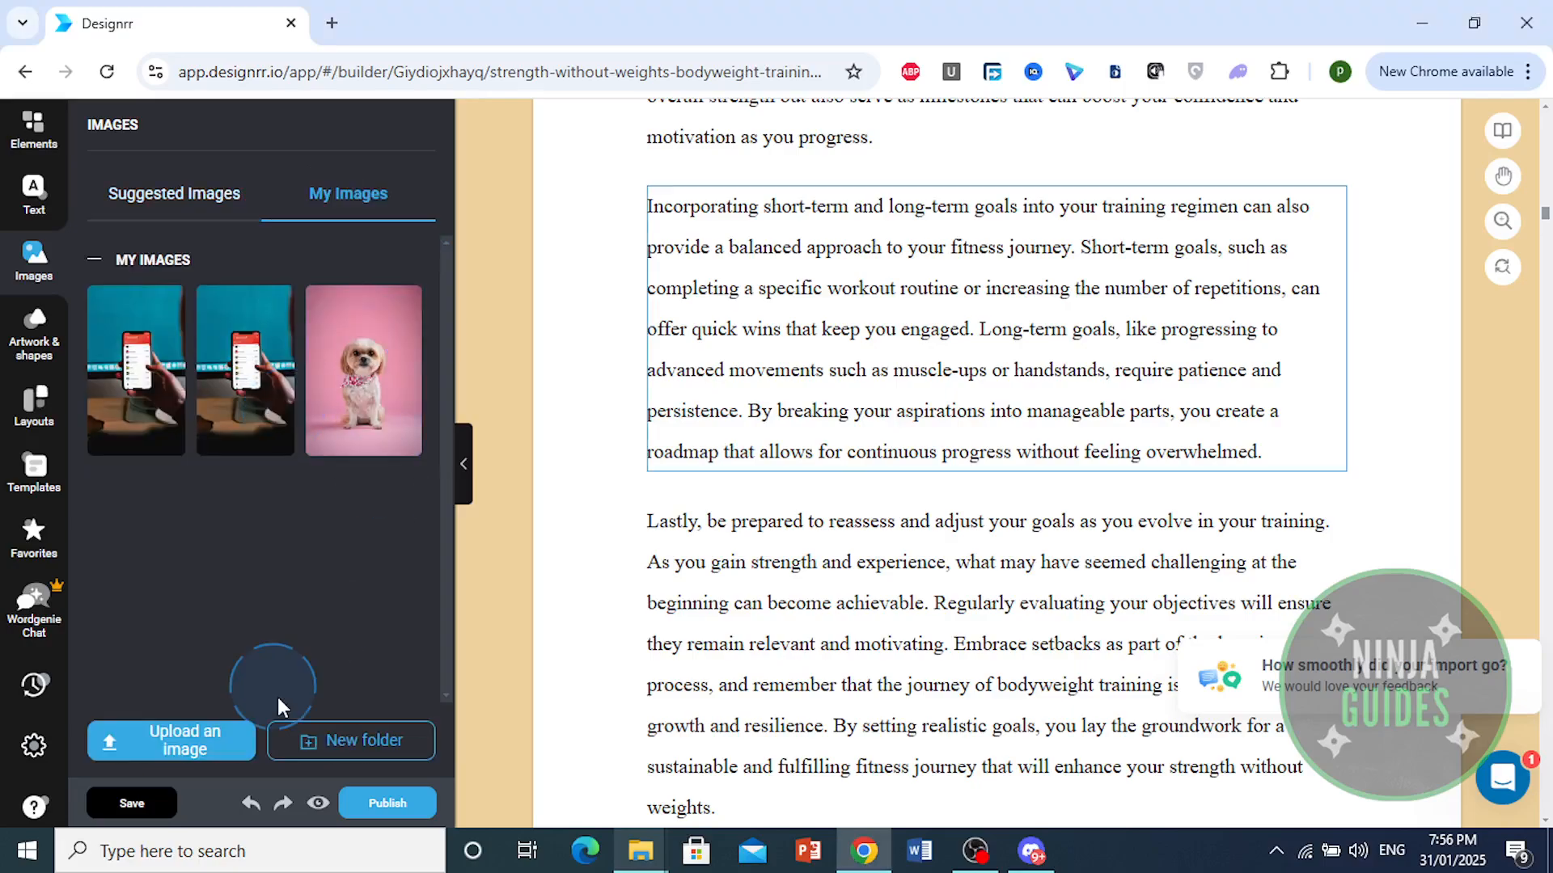
{"action": "left_click", "coordinate": [38, 477]}
{"action": "scroll", "coordinate": [242, 485], "scroll_direction": "down", "scroll_amount": 3}
{"action": "left_click", "coordinate": [27, 428]}
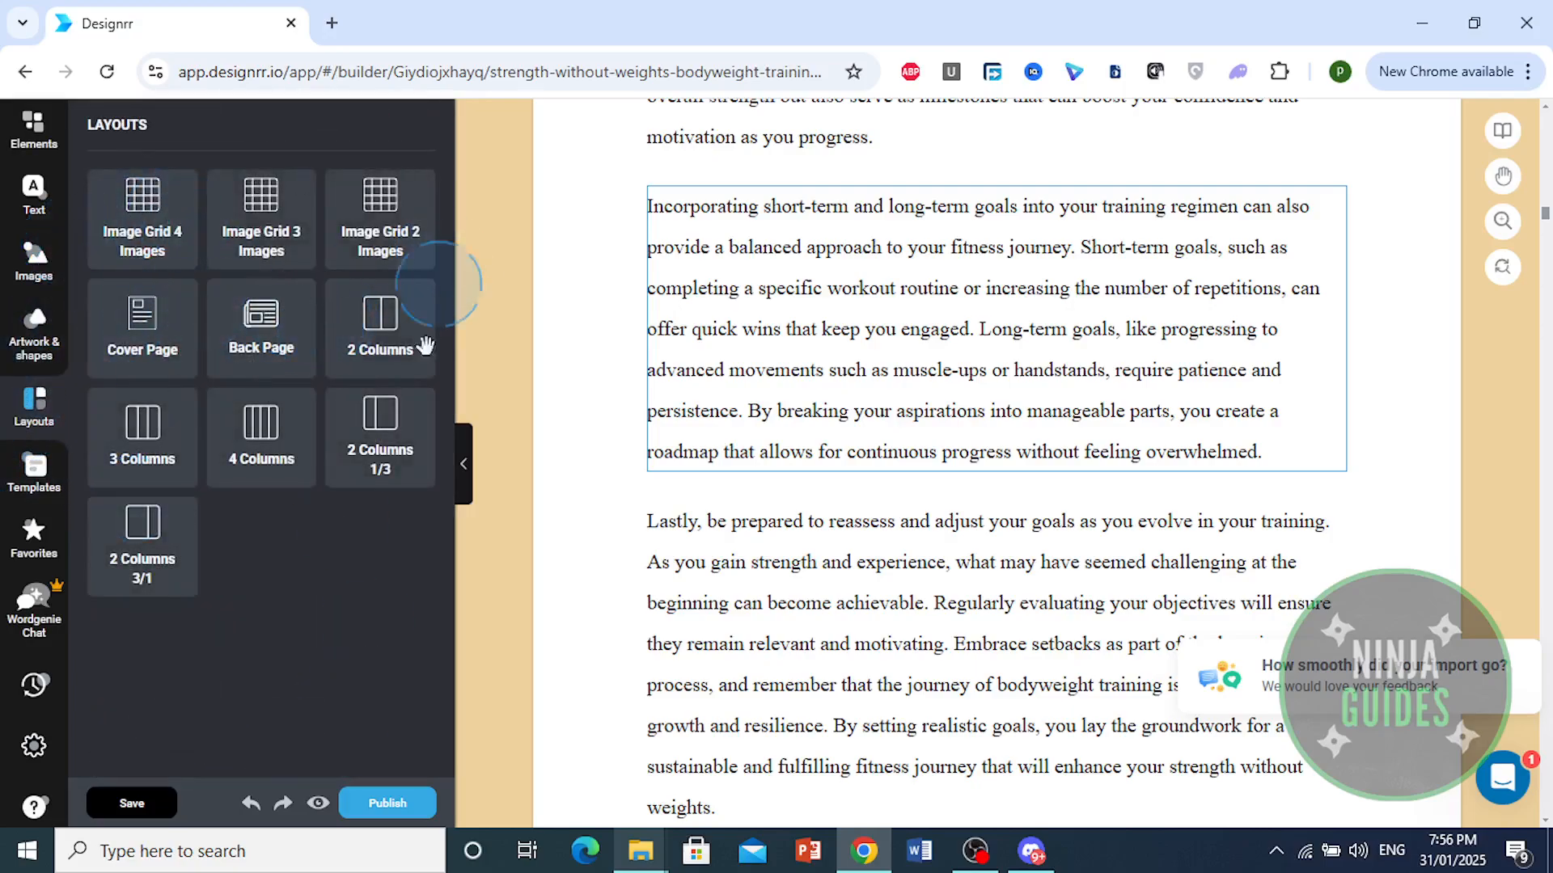
{"action": "scroll", "coordinate": [995, 372], "scroll_direction": "down", "scroll_amount": 5}
{"action": "left_click", "coordinate": [34, 194]}
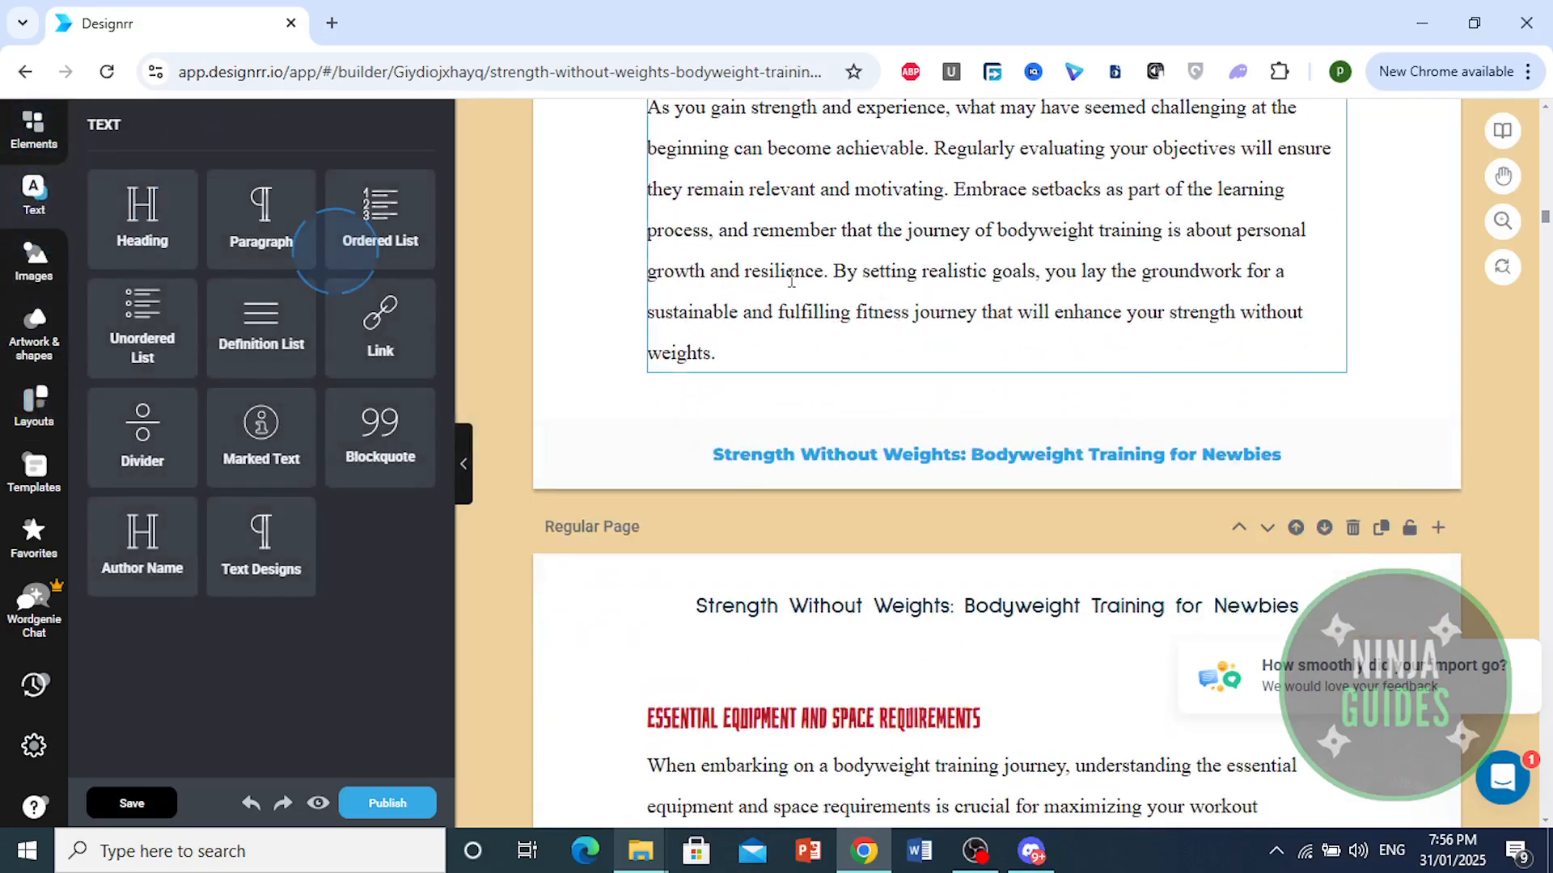
Try the red text color #FF0000 on the paragraph about reassessing and adjusting goals
{"action": "double_click", "coordinate": [864, 311]}
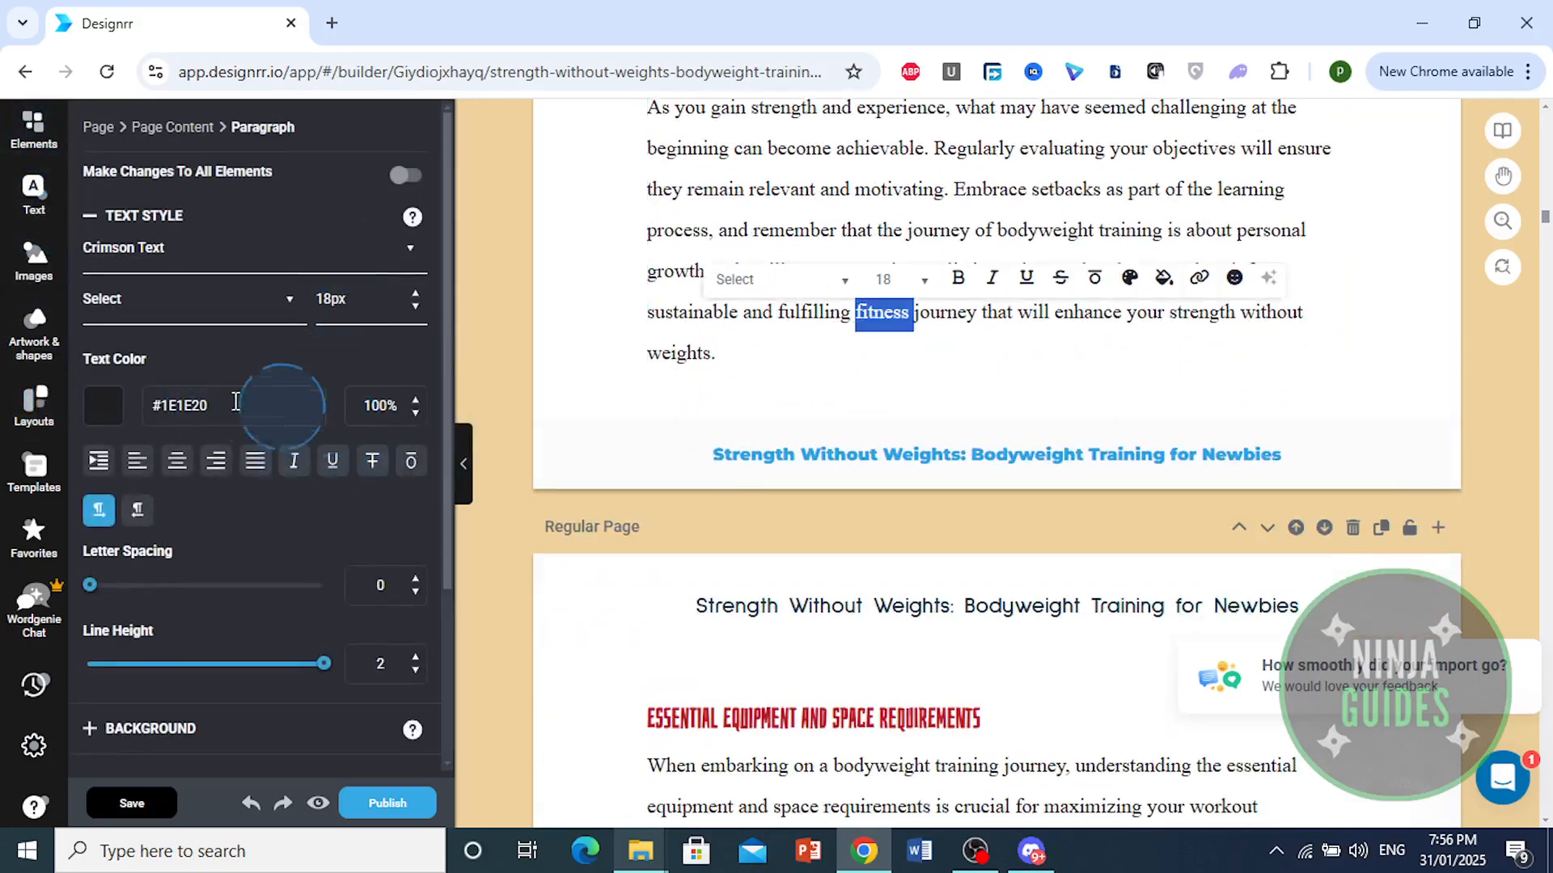
{"action": "left_click", "coordinate": [95, 427]}
{"action": "left_click", "coordinate": [520, 463]}
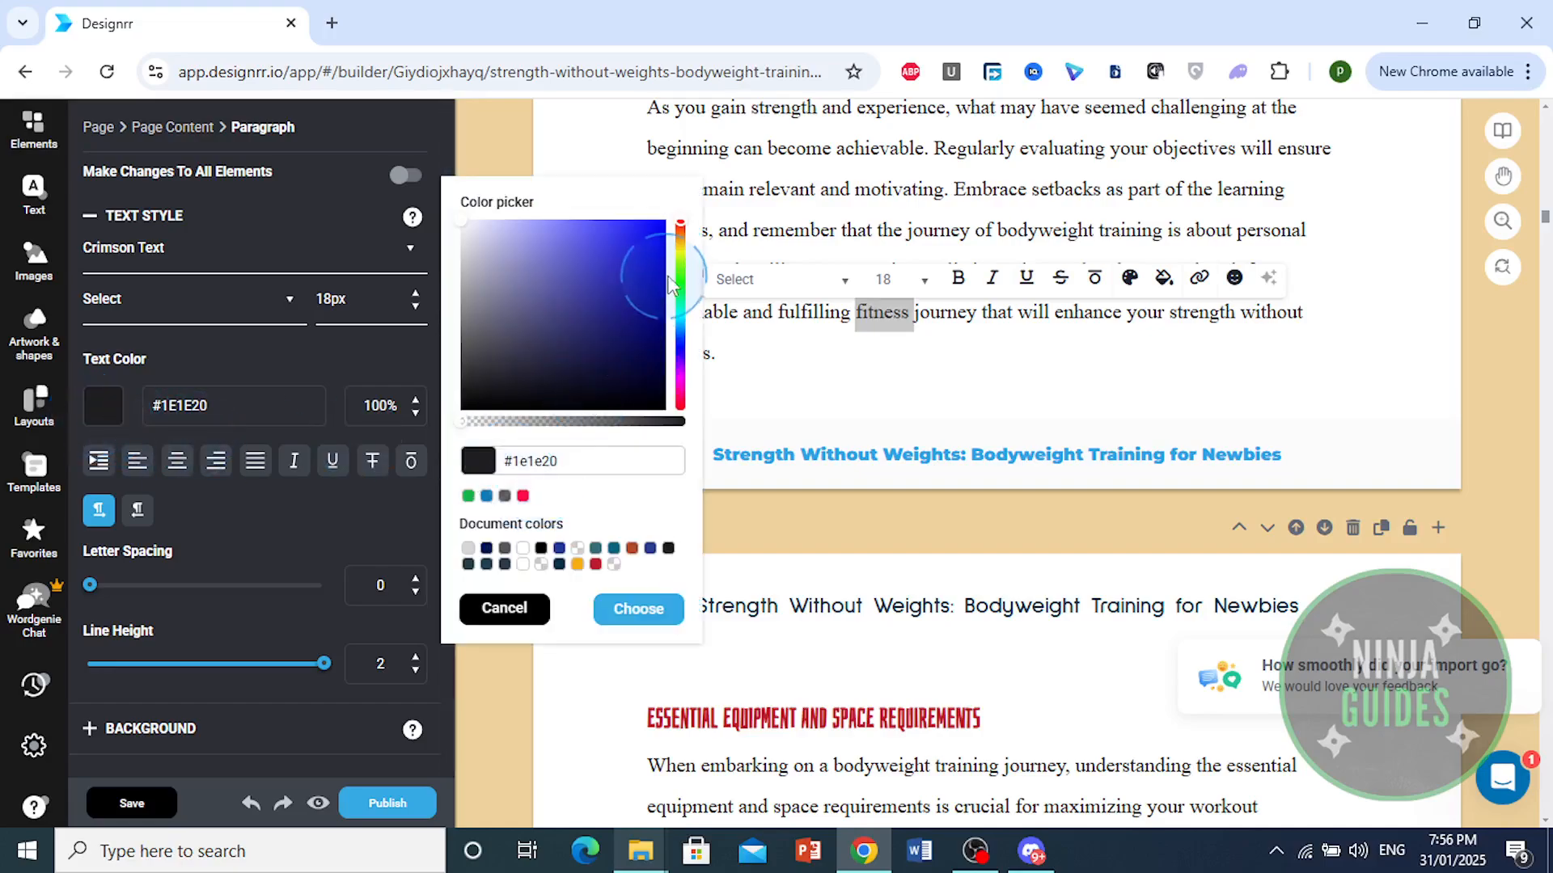
{"action": "left_click", "coordinate": [682, 399]}
{"action": "left_click", "coordinate": [664, 220]}
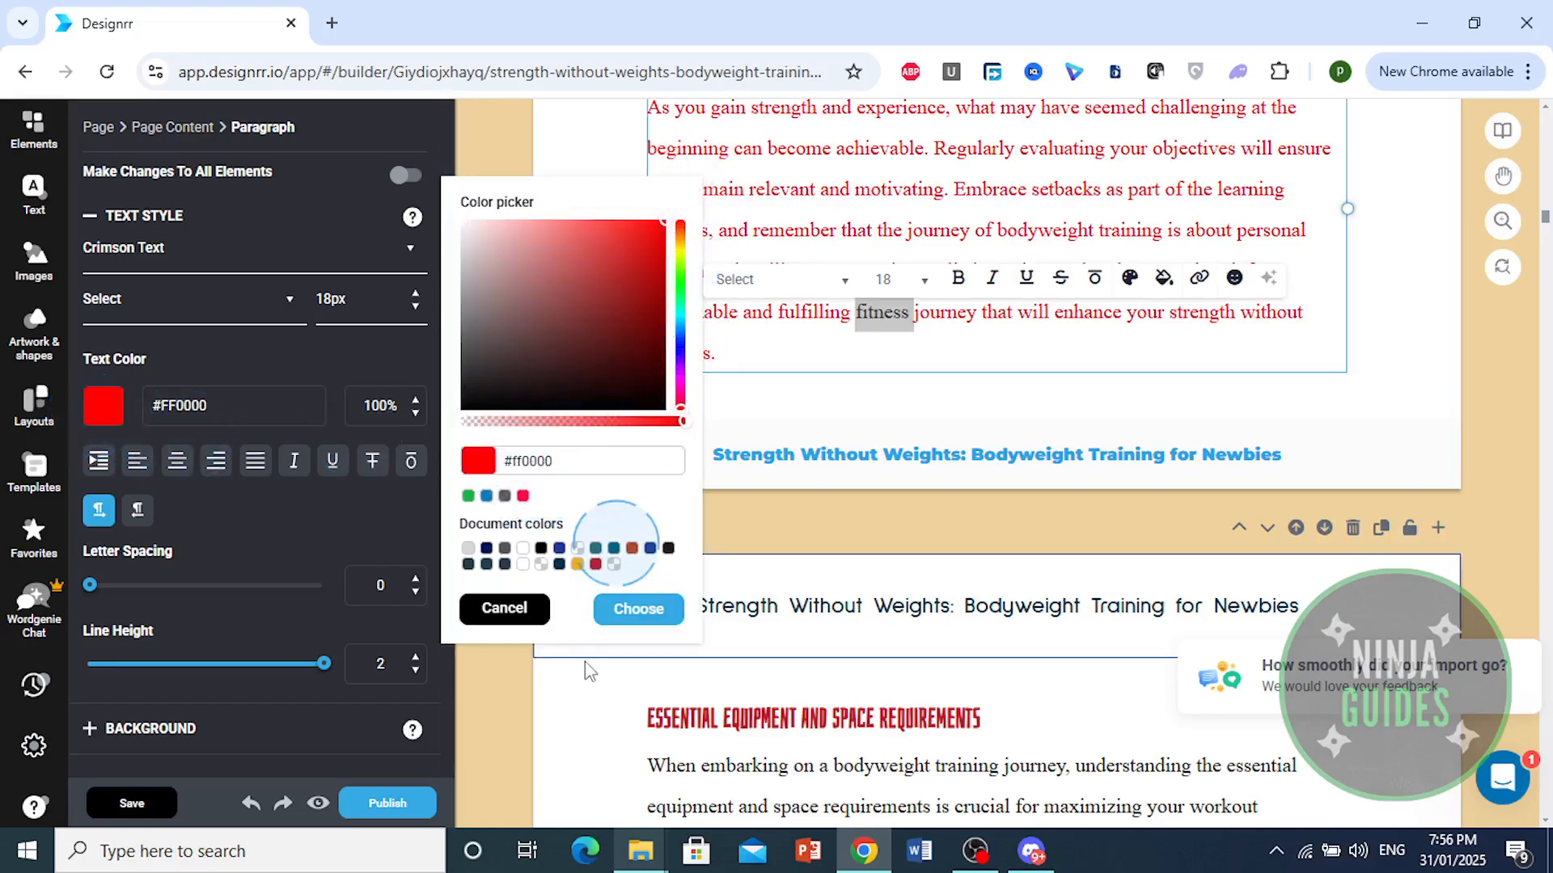
{"action": "left_click", "coordinate": [836, 352]}
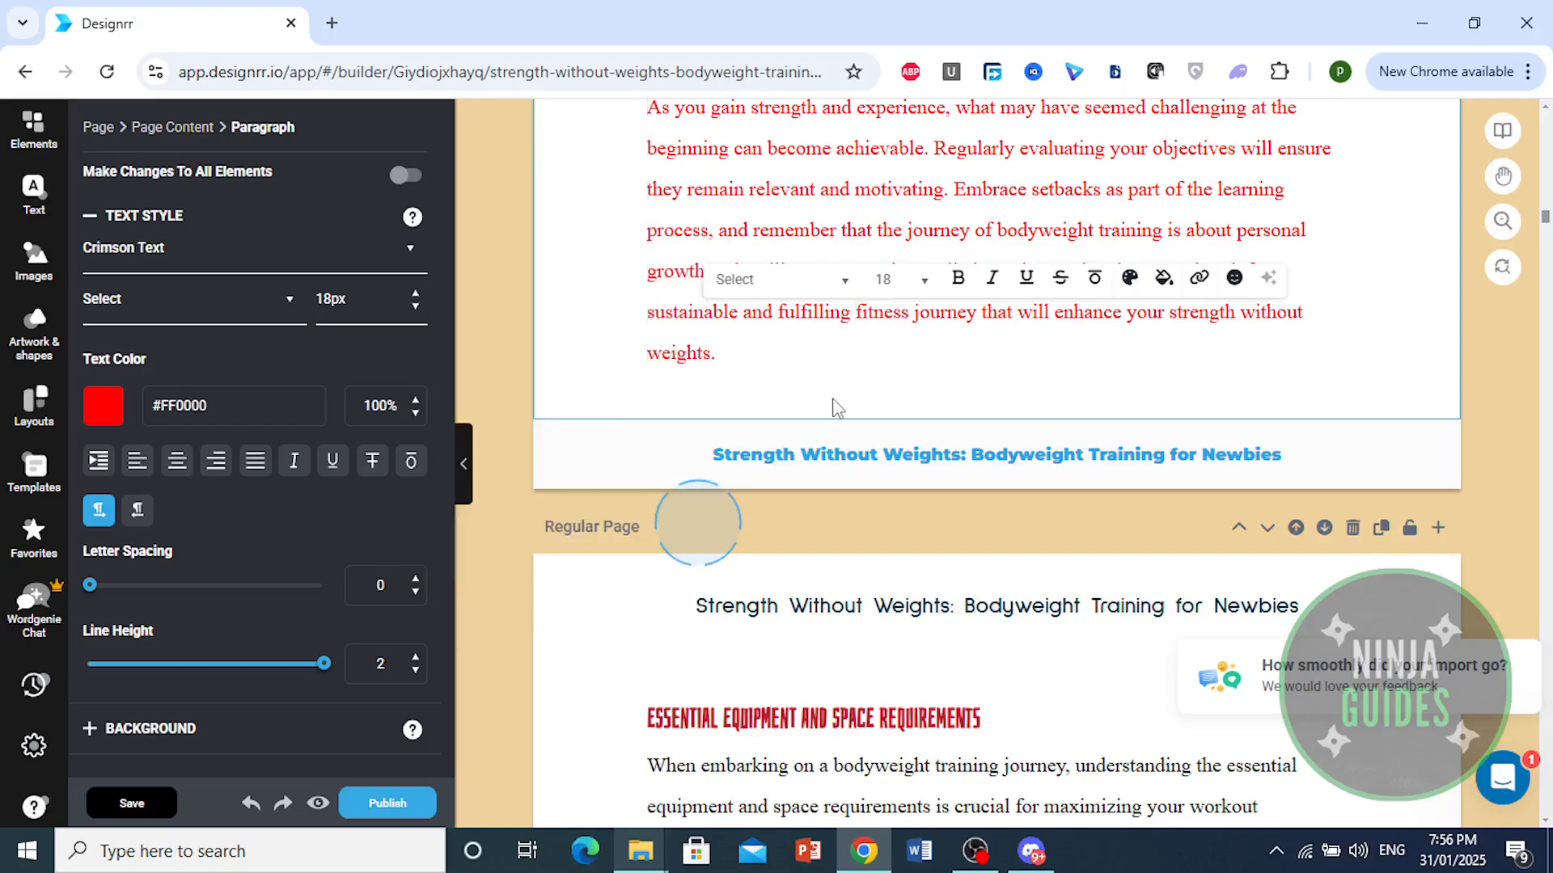
{"action": "left_click", "coordinate": [699, 527]}
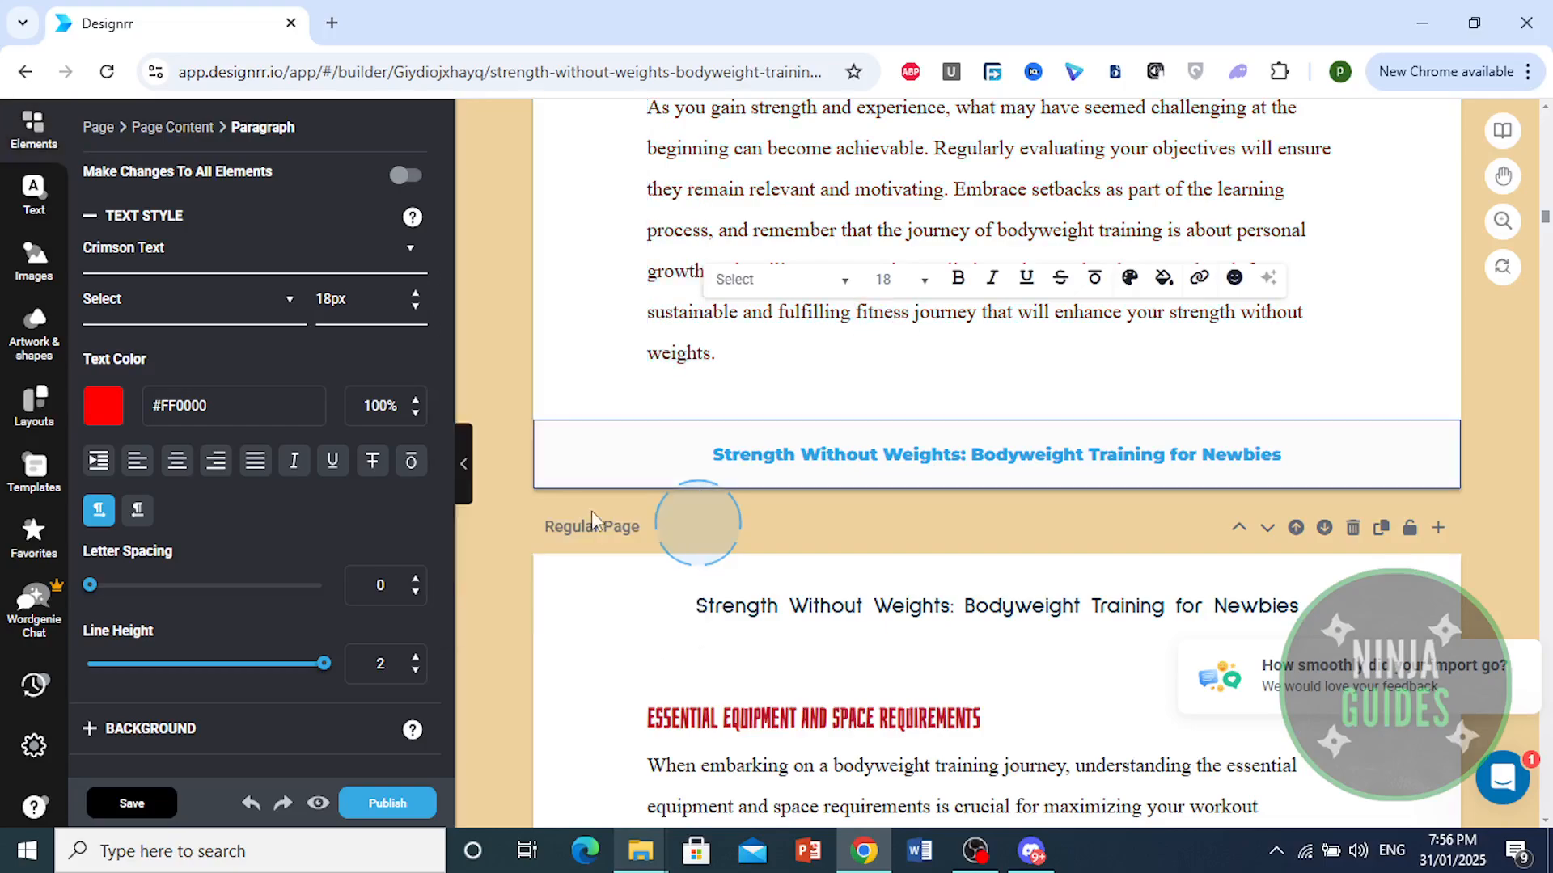
{"action": "scroll", "coordinate": [223, 610], "scroll_direction": "down", "scroll_amount": 1}
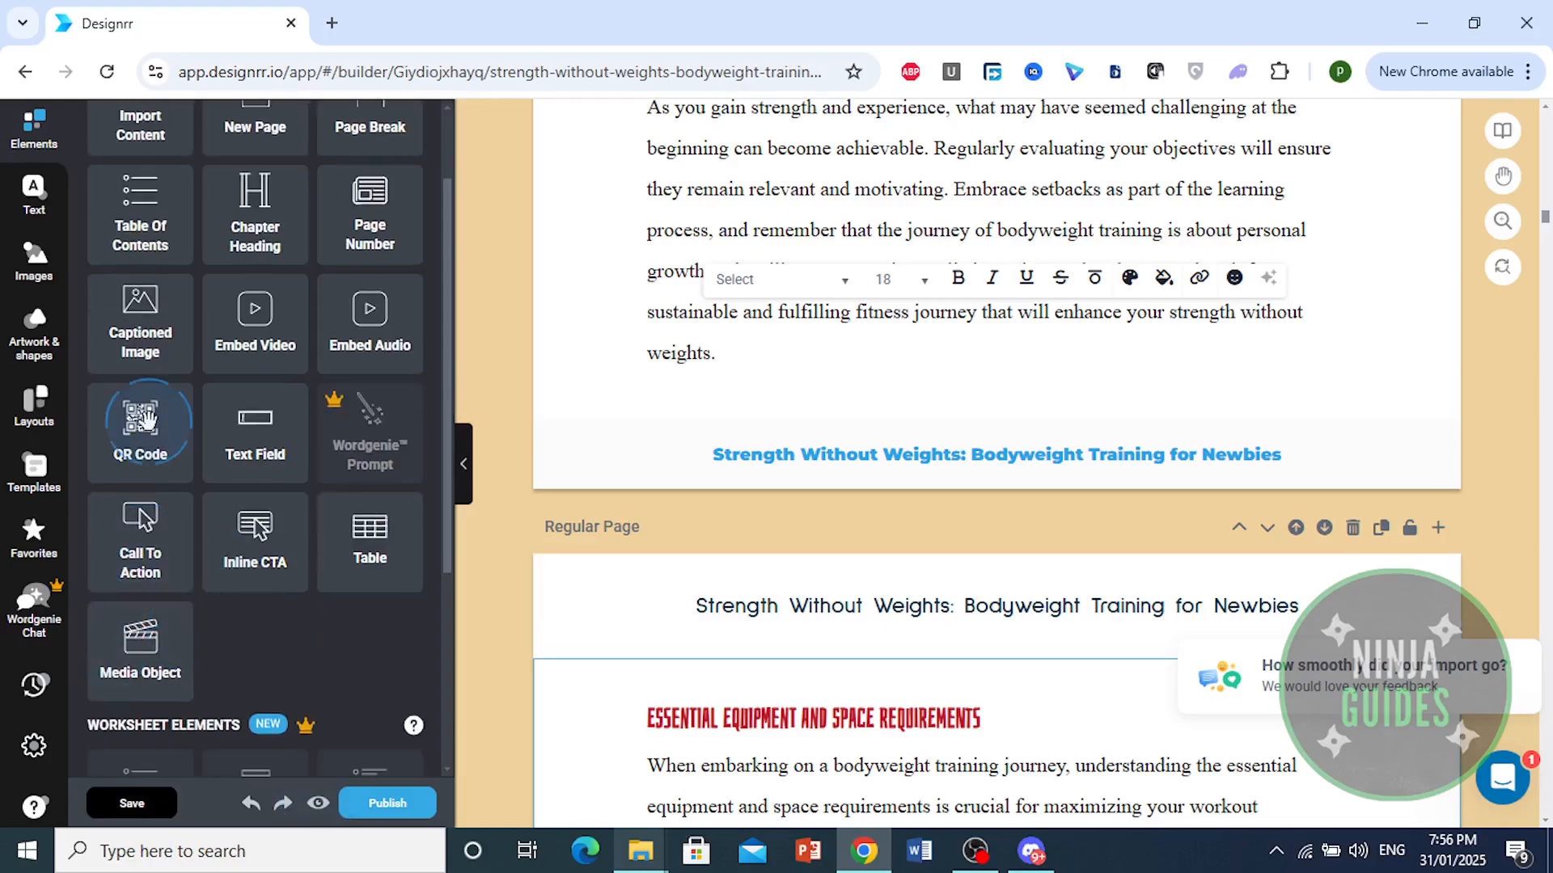
{"action": "scroll", "coordinate": [162, 441], "scroll_direction": "up", "scroll_amount": 1}
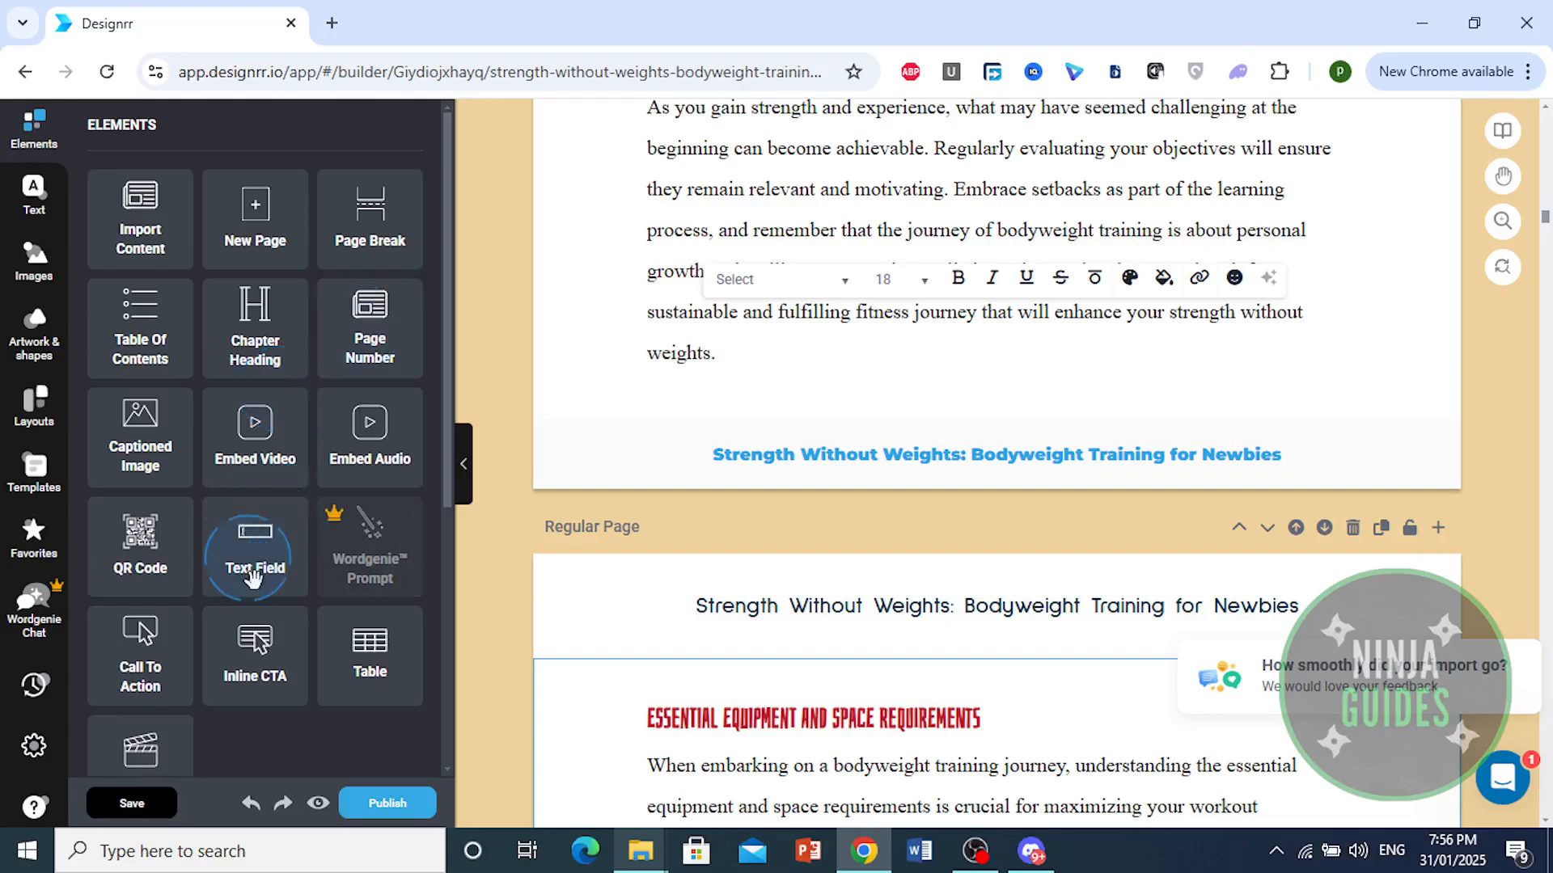
Publish the eBook as a PDF for Adobe Reader and continue with the export
{"action": "left_click", "coordinate": [389, 807]}
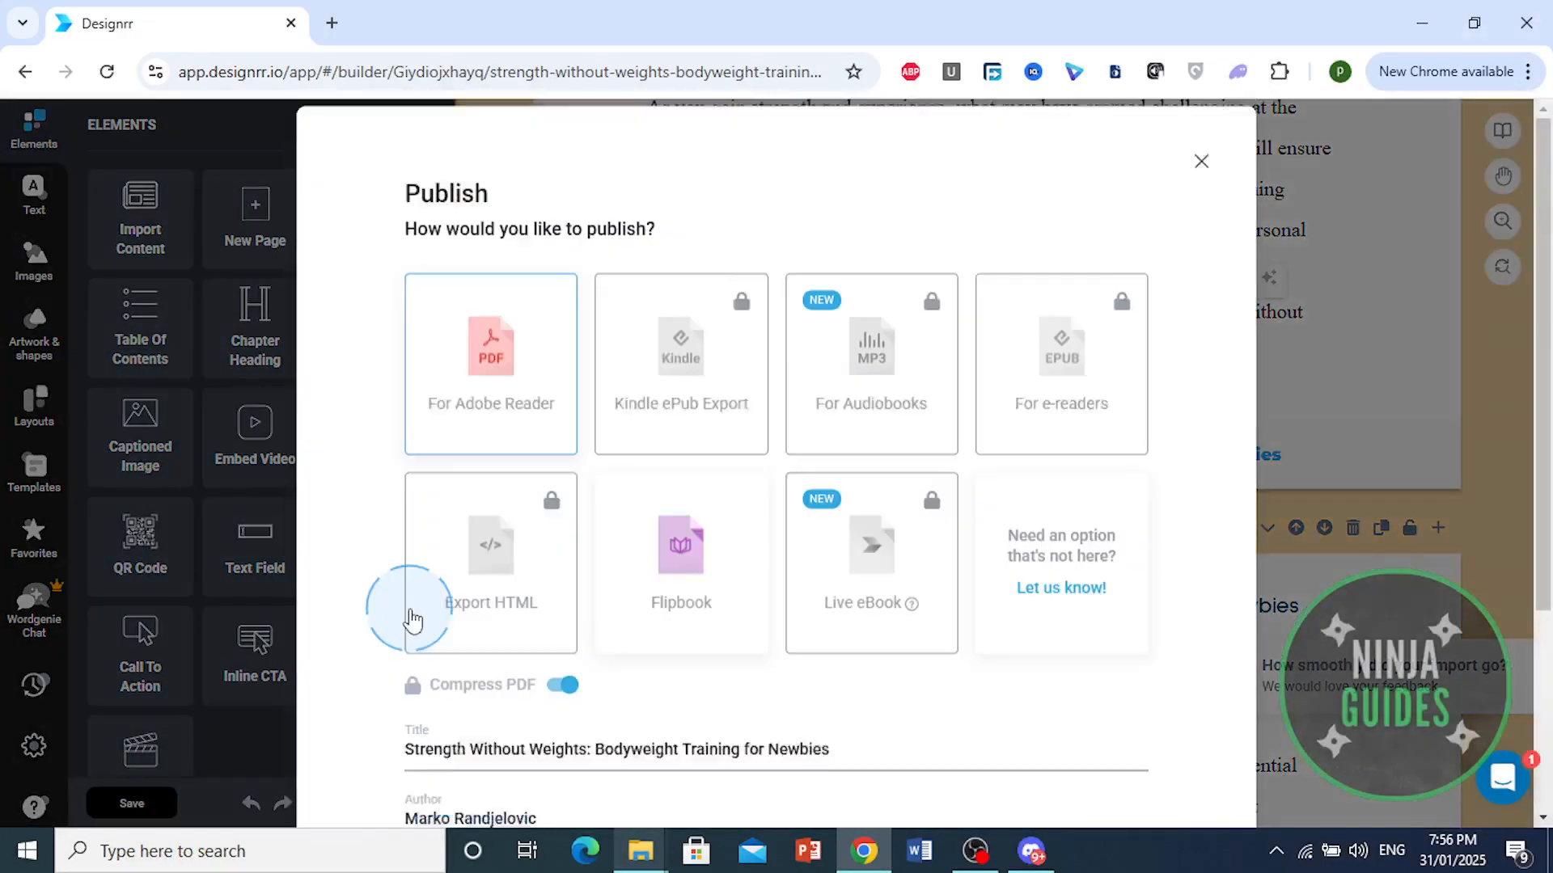
{"action": "left_click", "coordinate": [503, 441]}
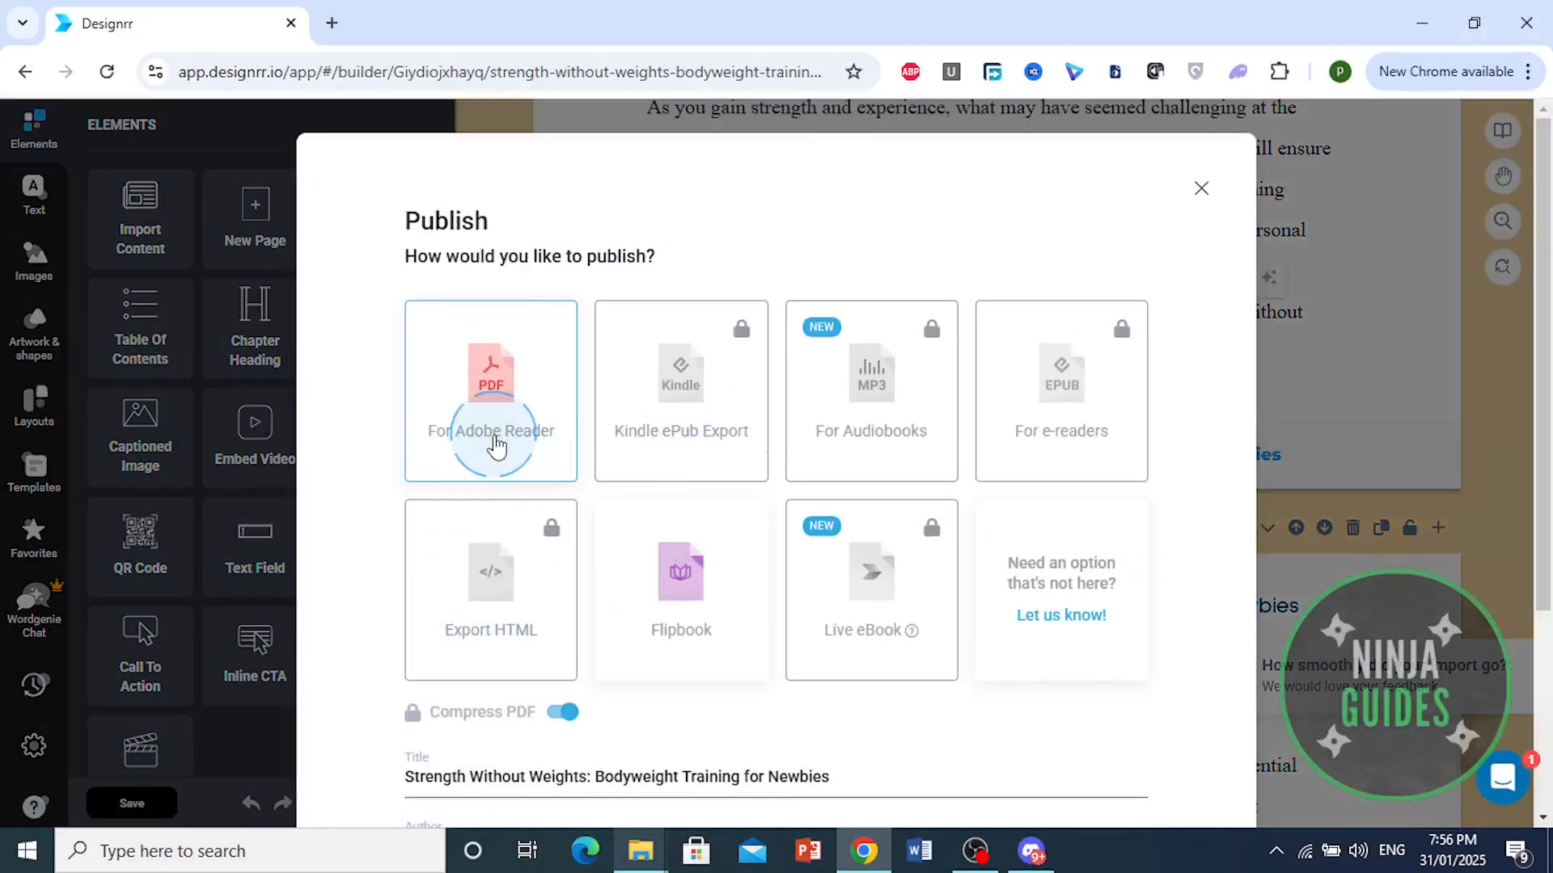
{"action": "scroll", "coordinate": [540, 417], "scroll_direction": "down", "scroll_amount": 3}
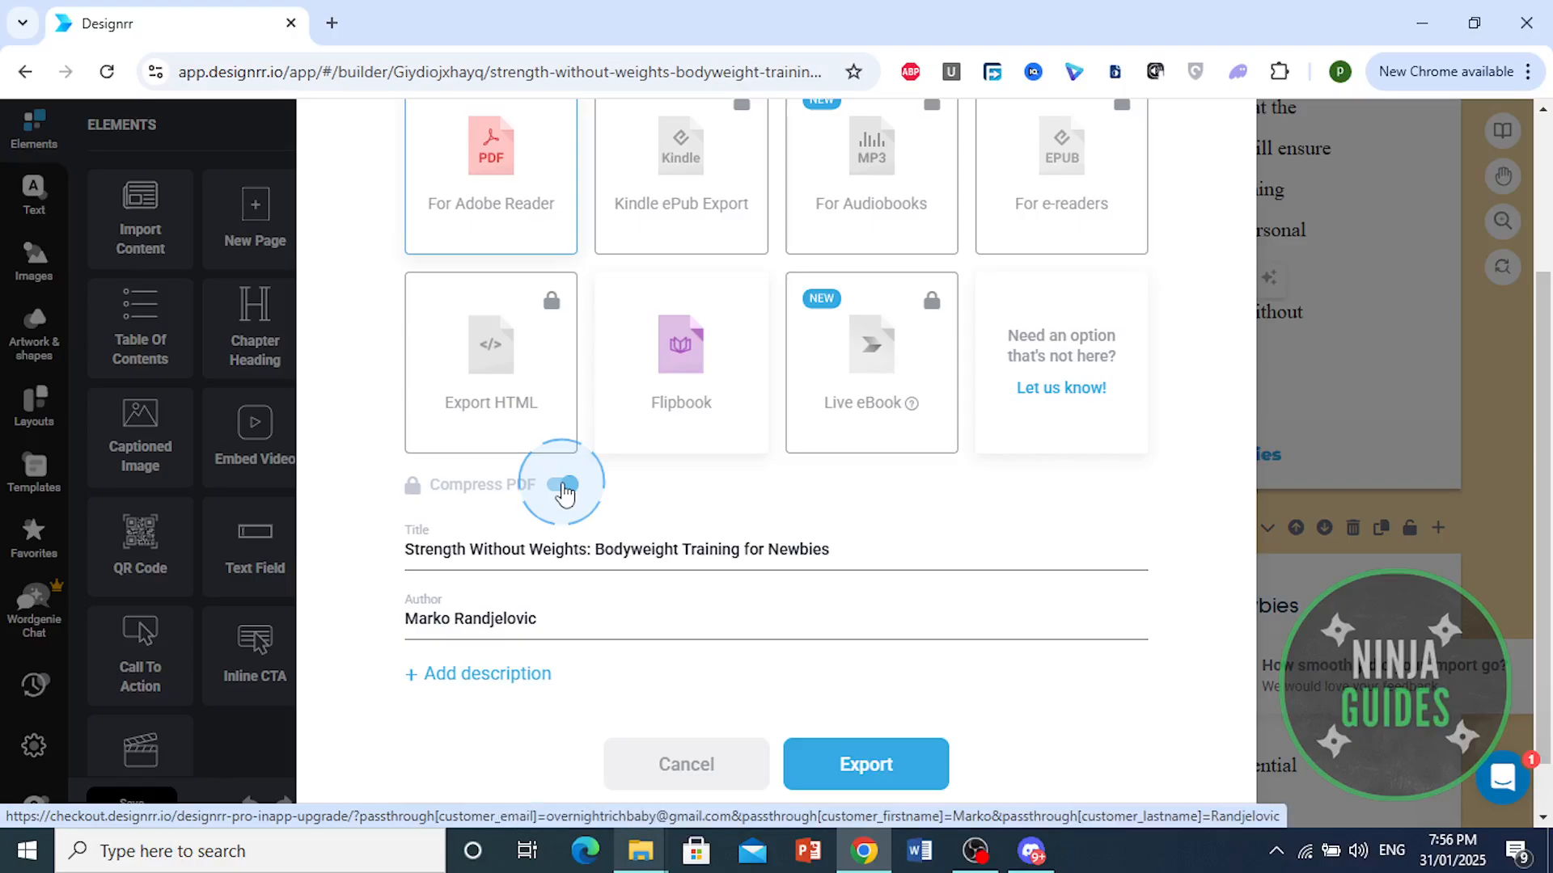
{"action": "left_click", "coordinate": [904, 775]}
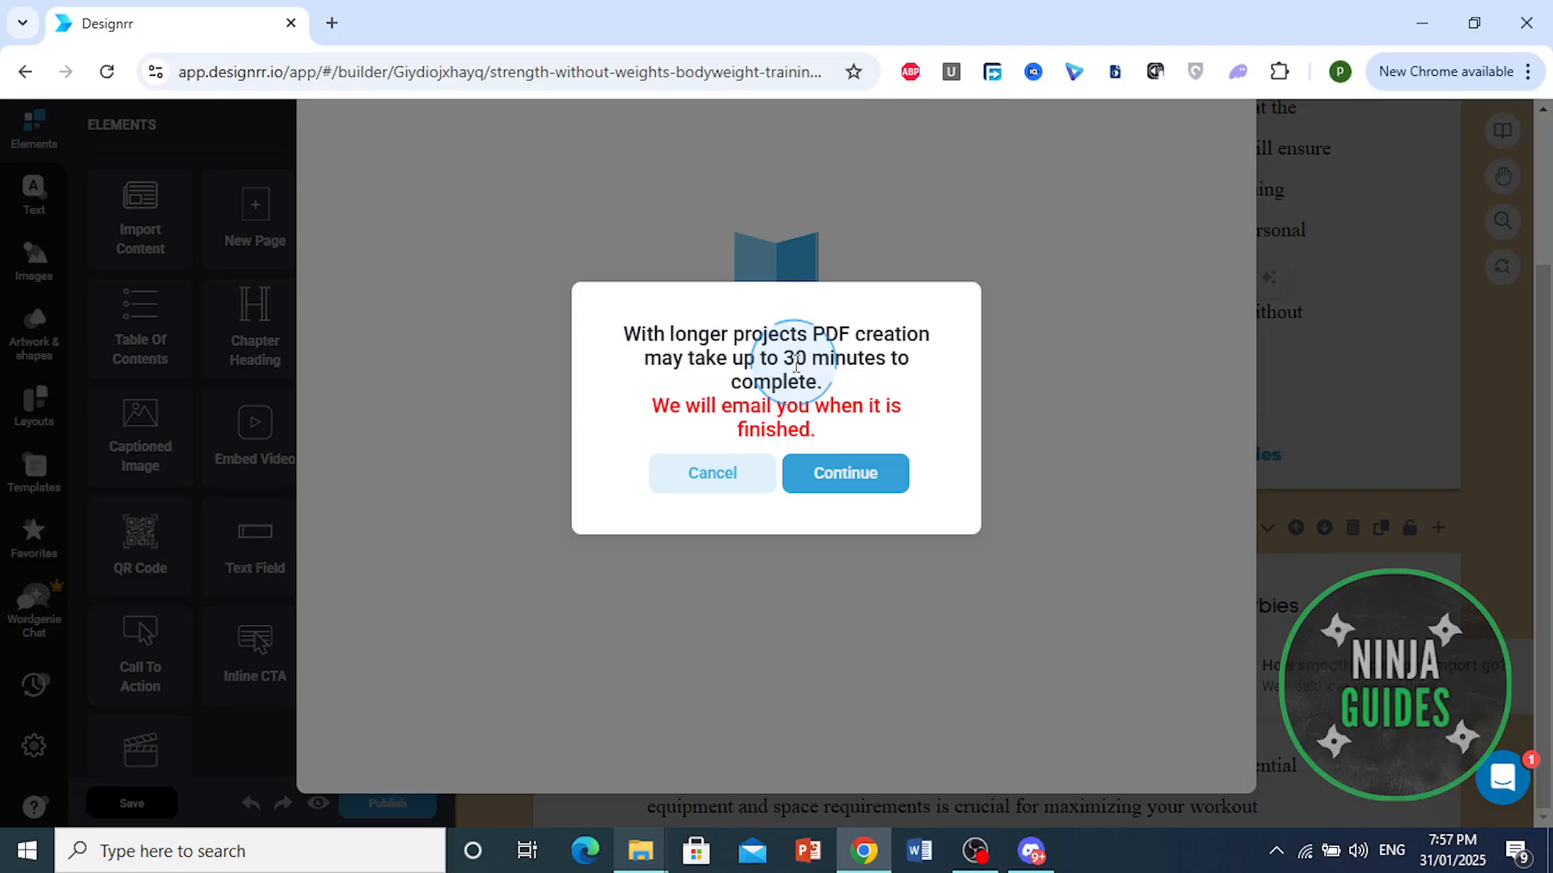
{"action": "left_click", "coordinate": [829, 475]}
{"action": "scroll", "coordinate": [890, 357], "scroll_direction": "up", "scroll_amount": 5}
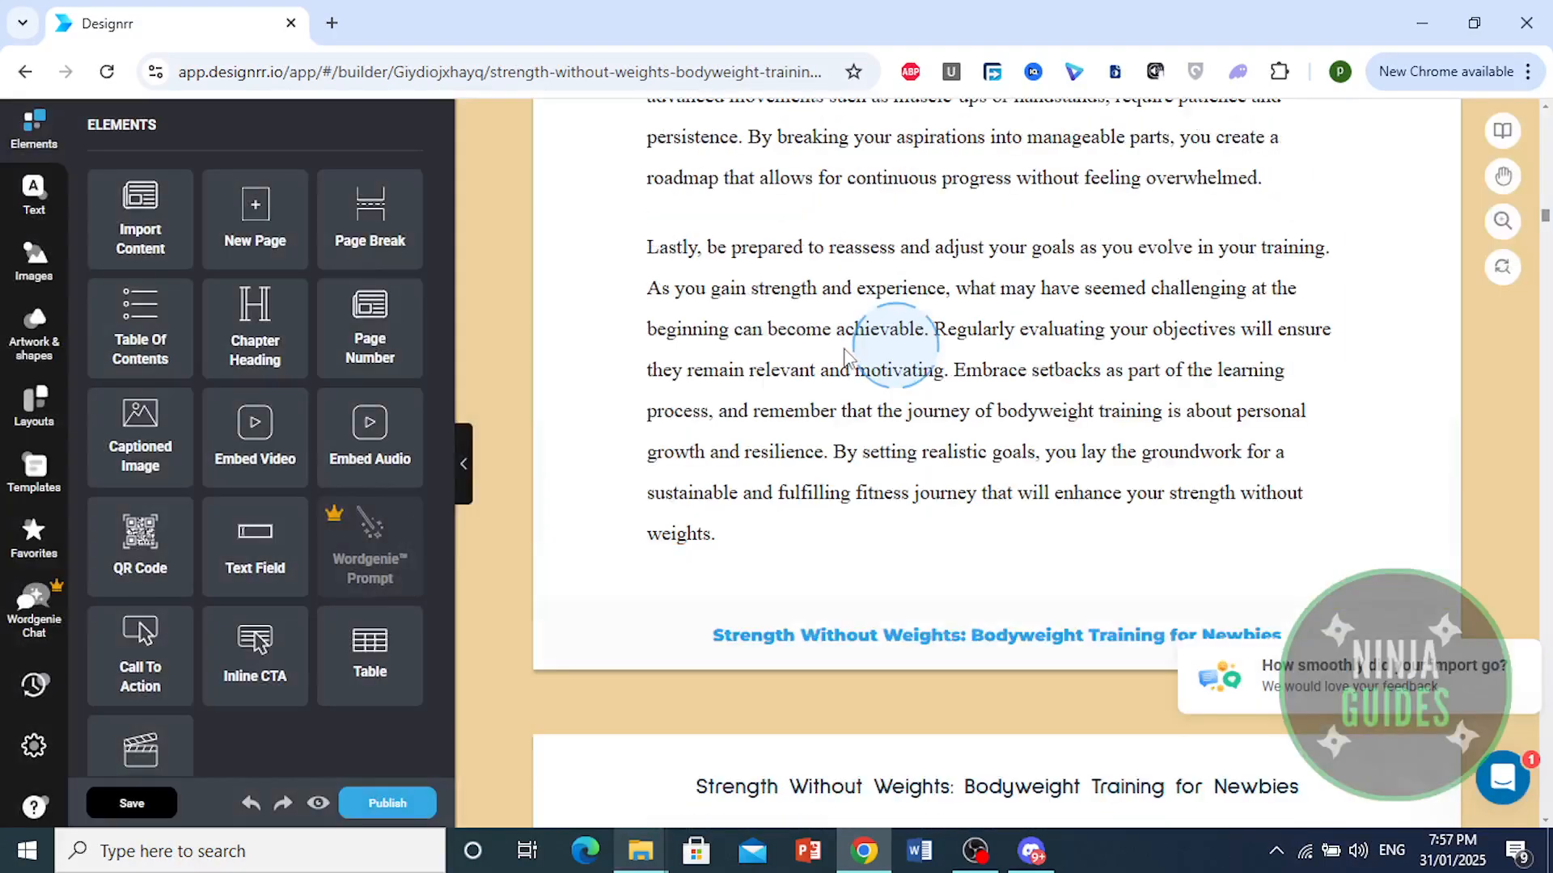
{"action": "left_click", "coordinate": [41, 145]}
{"action": "left_click", "coordinate": [36, 195]}
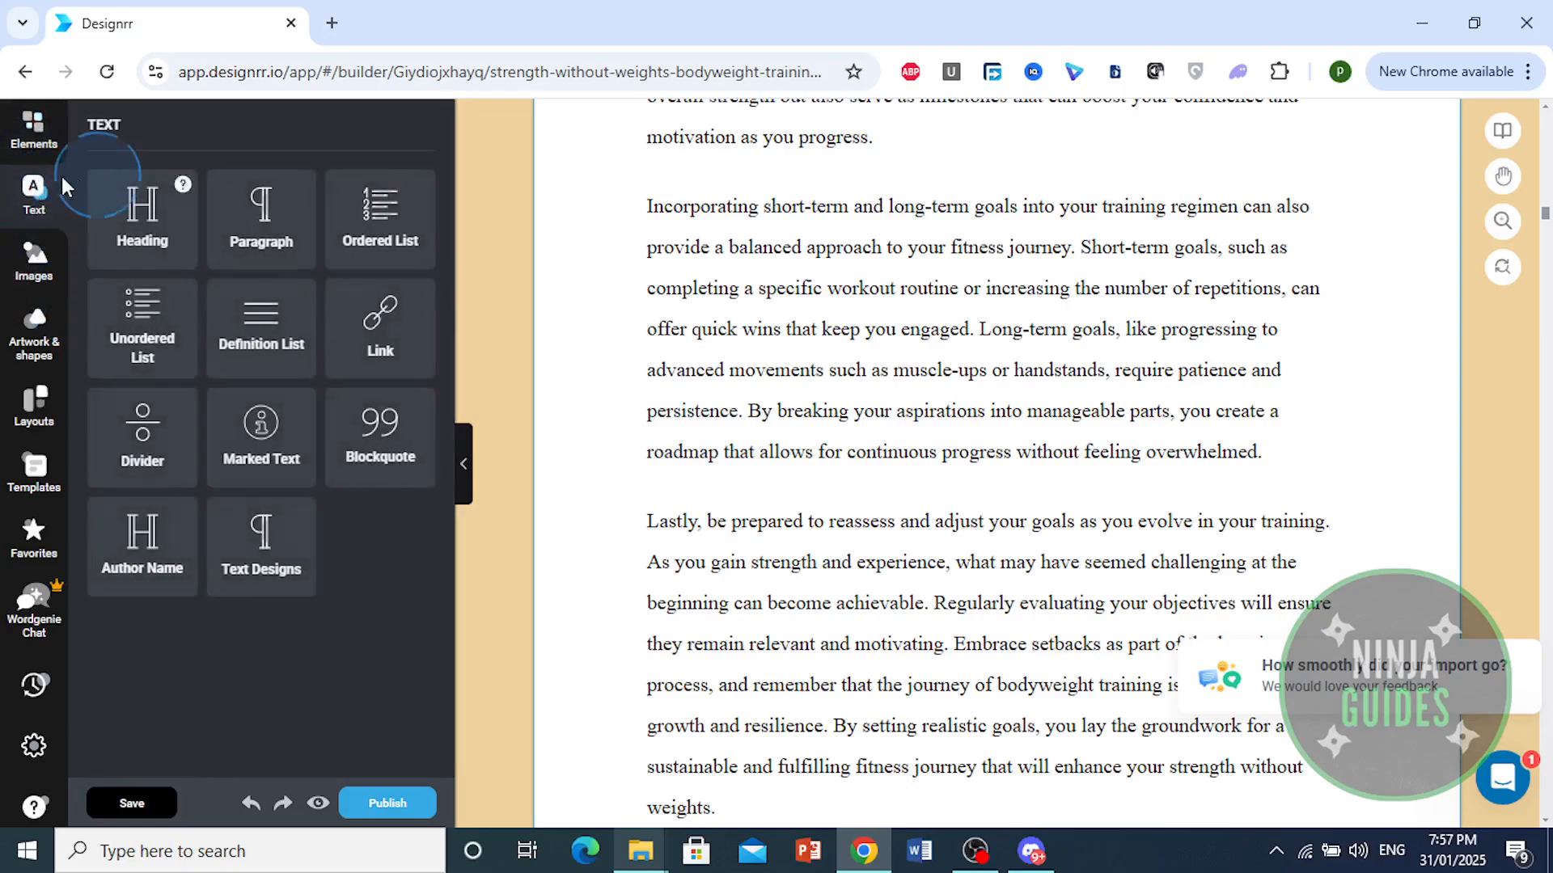
{"action": "scroll", "coordinate": [696, 416], "scroll_direction": "up", "scroll_amount": 10}
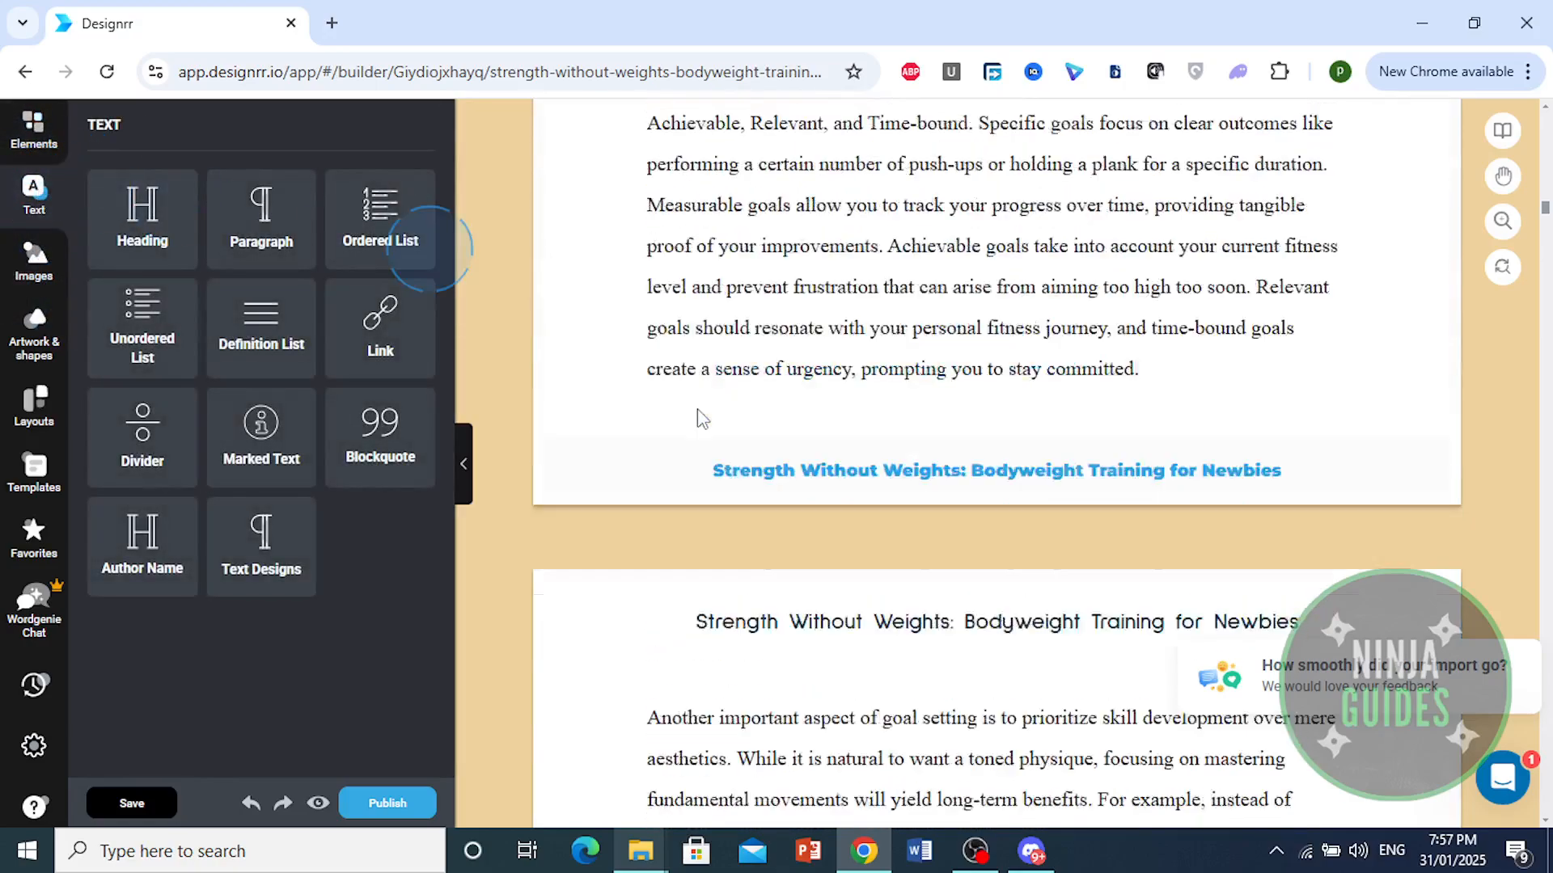